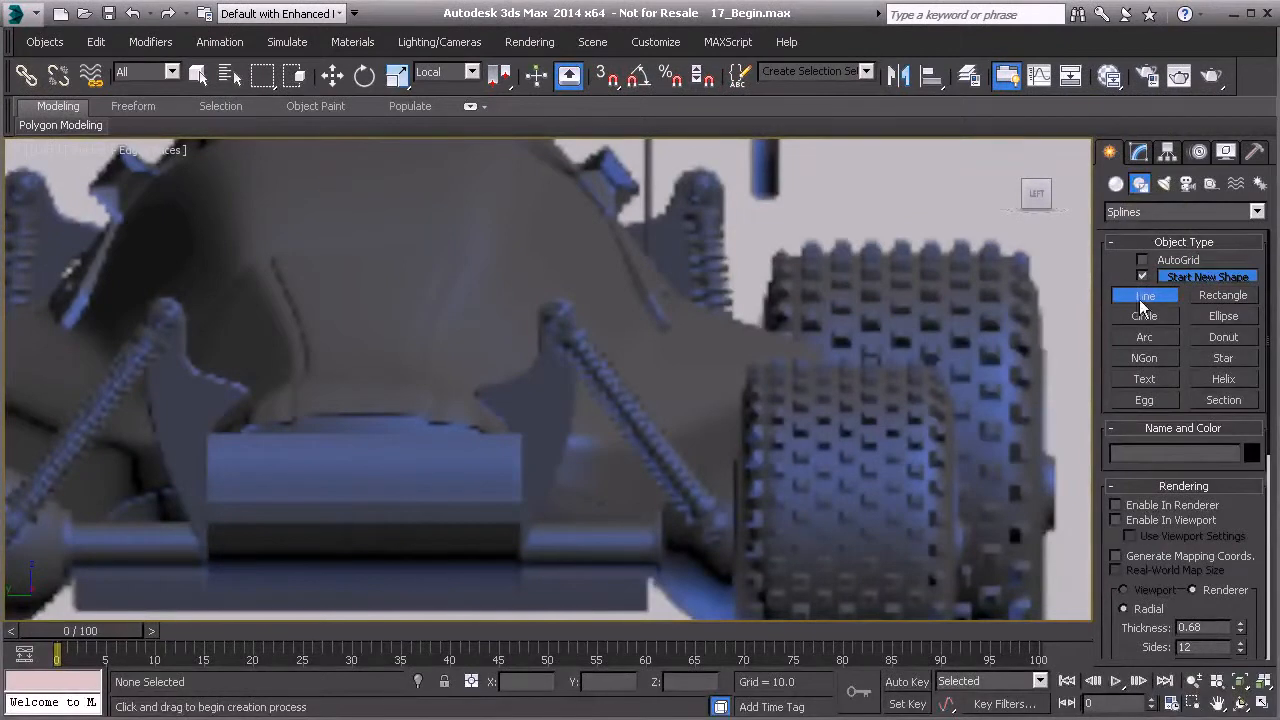
# - Draw a closed line spline tracing the outline of the bracket plate in the Left viewport
pyautogui.scroll(3, 605, 395)
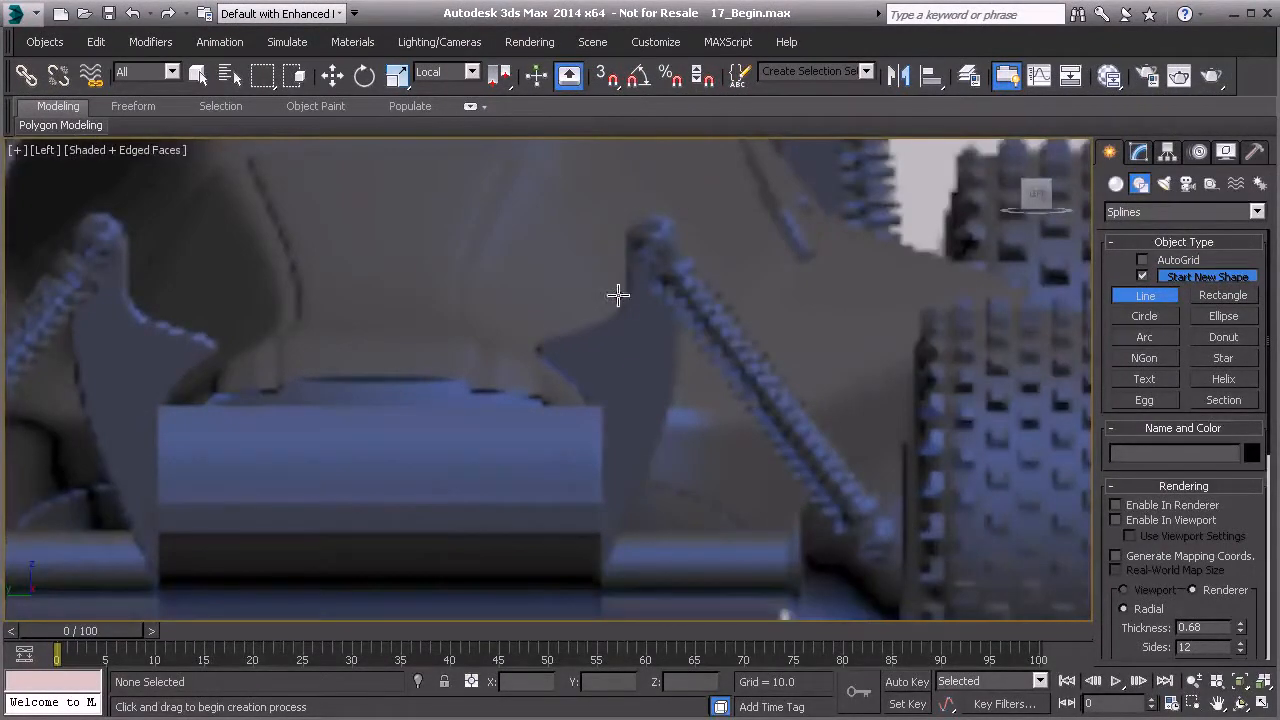
pyautogui.click(535, 347)
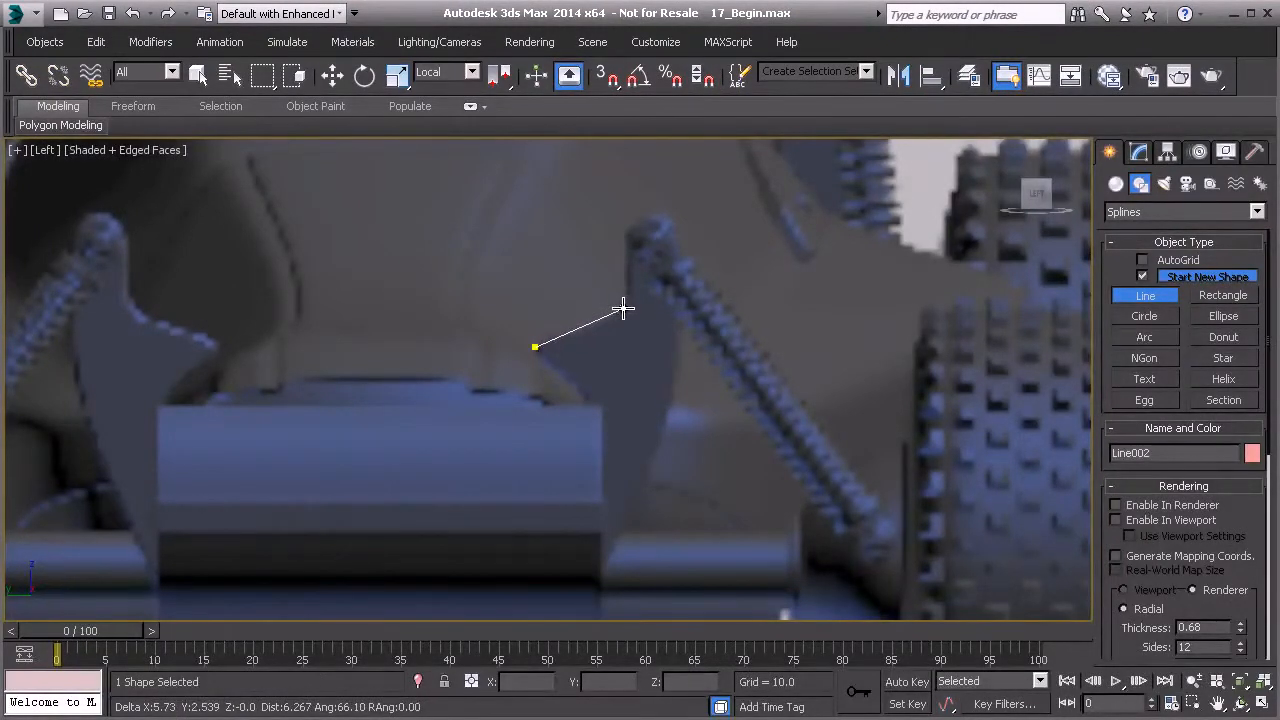
pyautogui.click(622, 308)
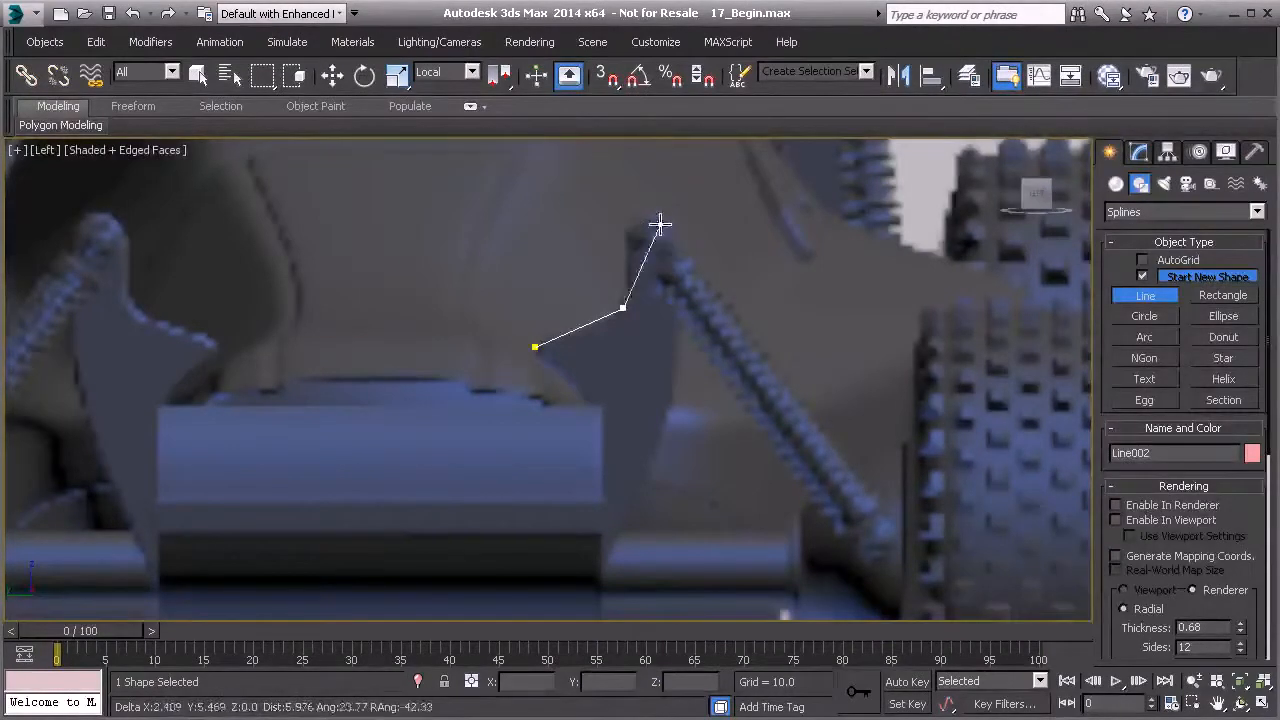
pyautogui.click(625, 232)
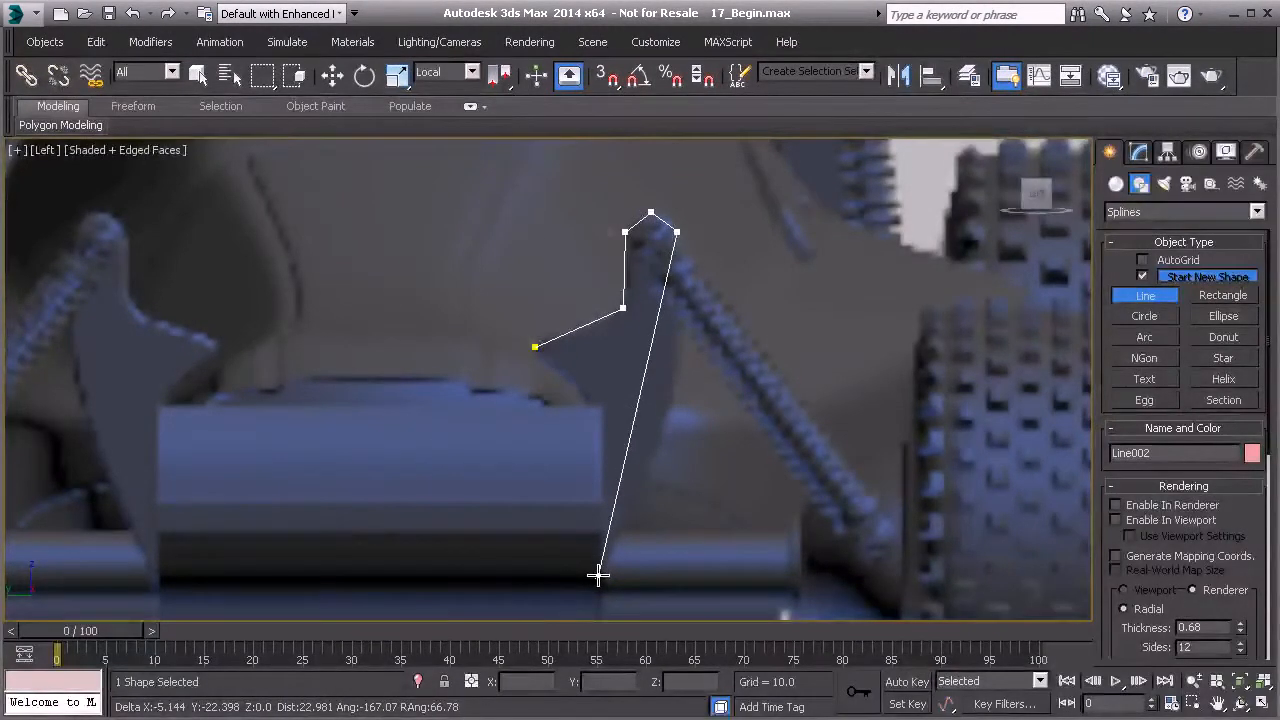
pyautogui.moveTo(597, 575); pyautogui.dragTo(608, 497, button='middle')
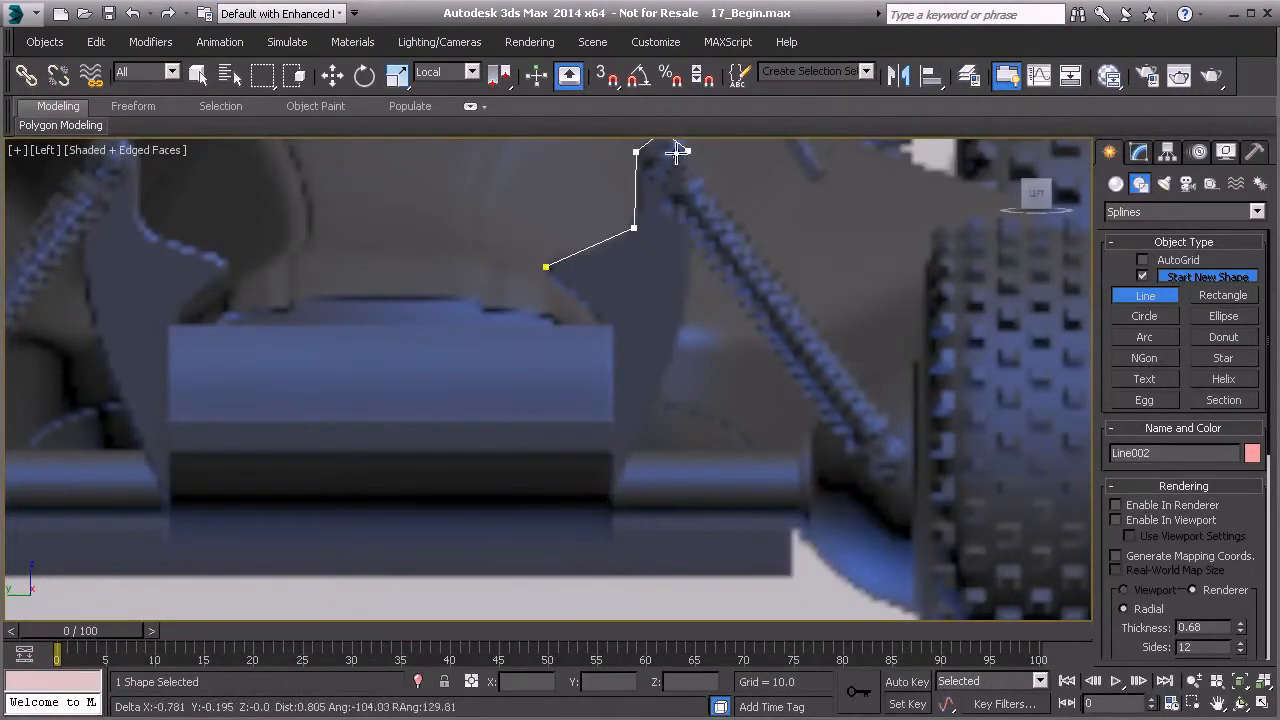
pyautogui.click(603, 498)
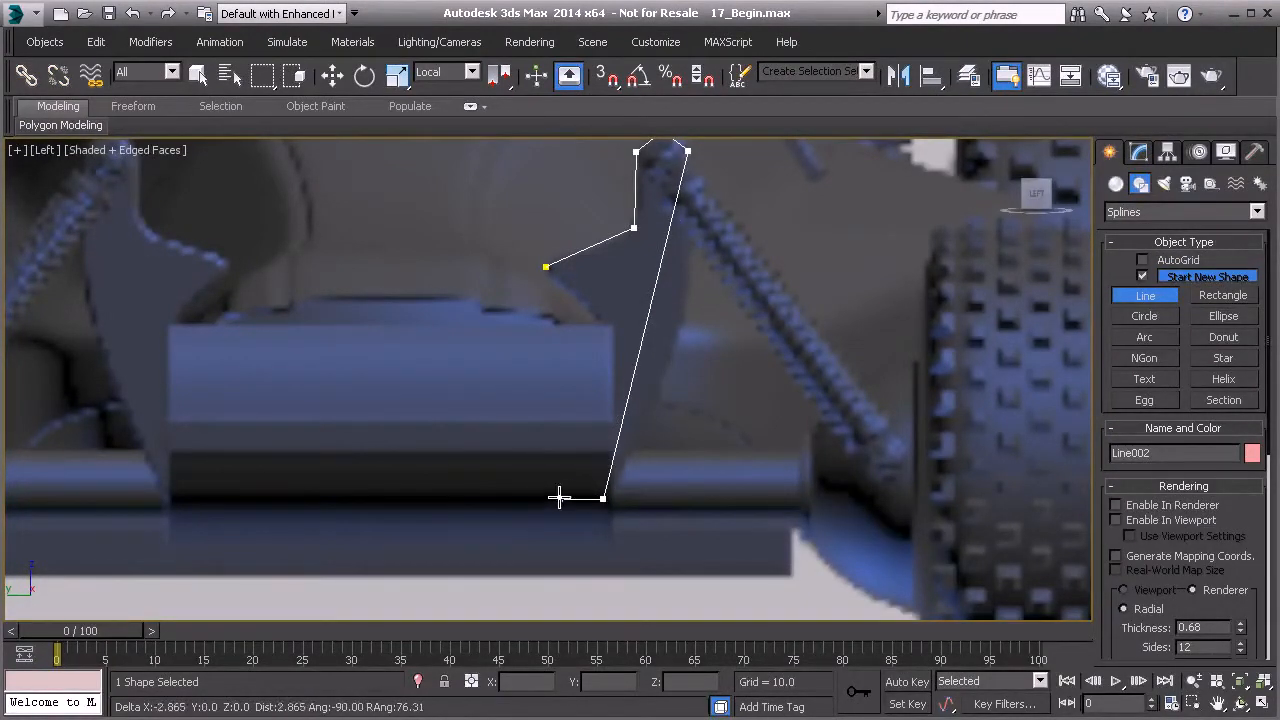
pyautogui.click(481, 497)
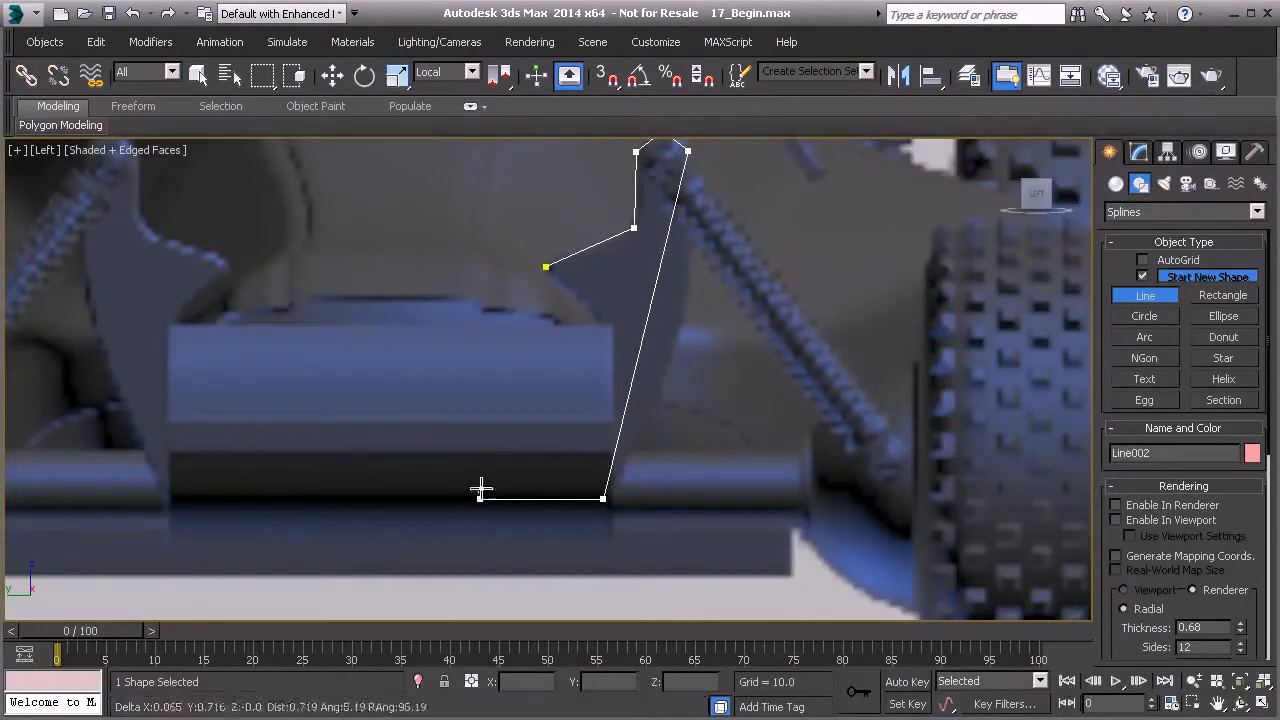
pyautogui.click(598, 327)
pyautogui.click(545, 266)
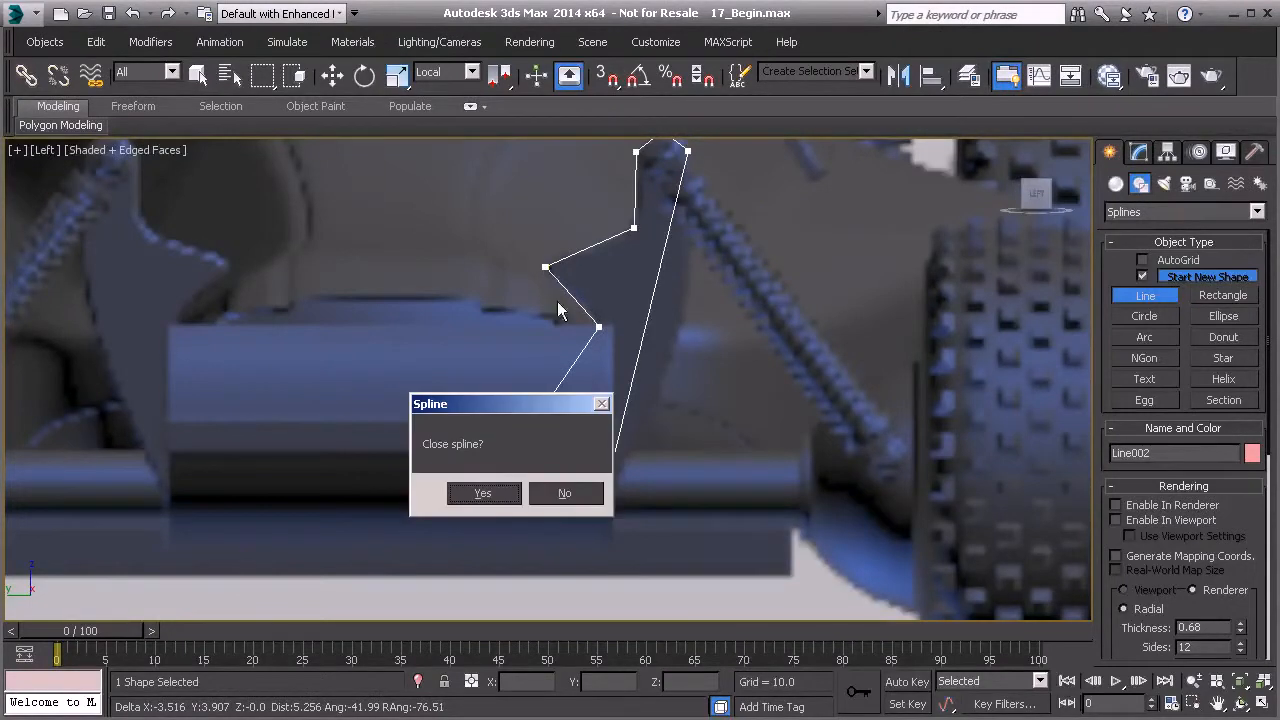
pyautogui.click(483, 493)
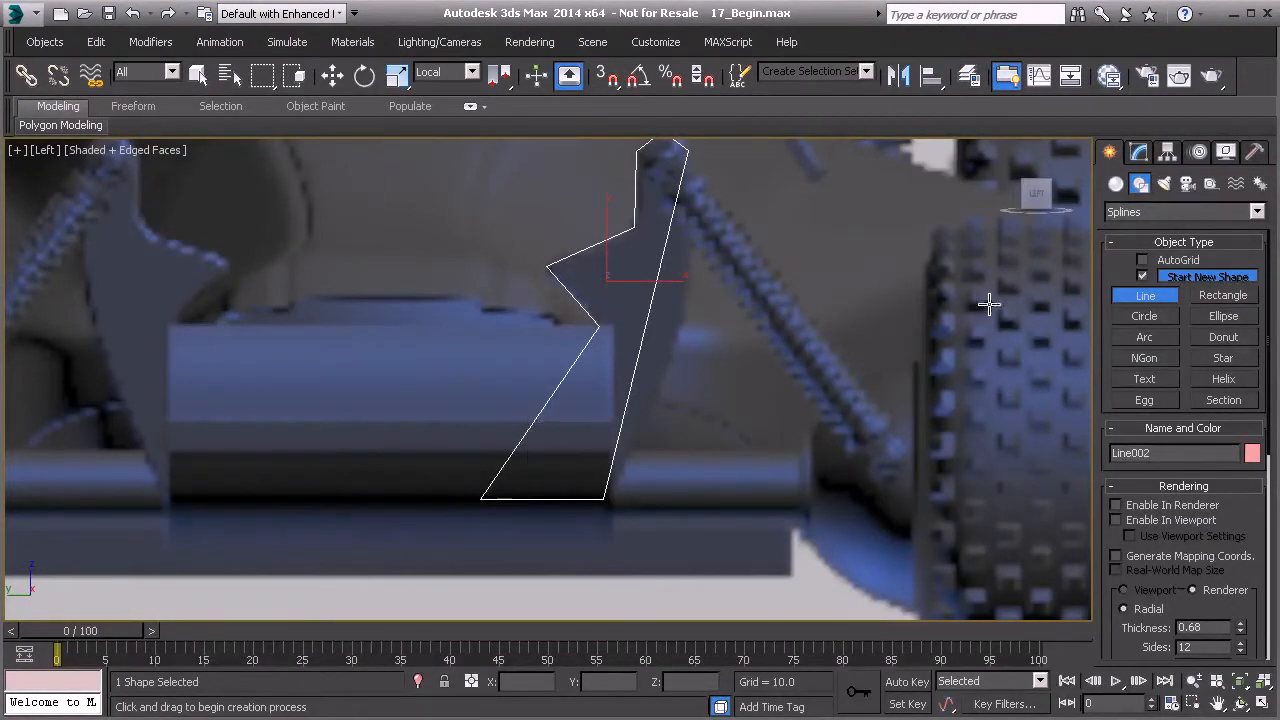
# - Switch the line to vertex sub-object level and convert its vertices to Bezier Corner
pyautogui.click(1139, 153)
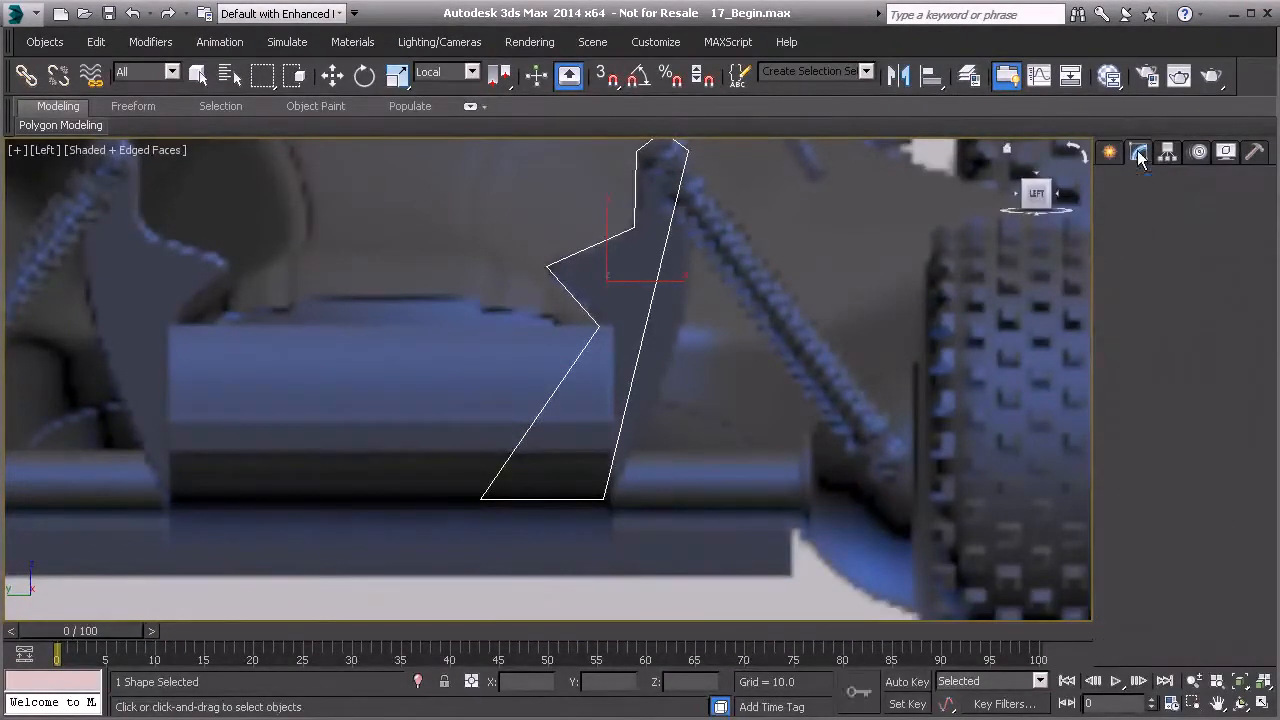
pyautogui.click(1157, 479)
pyautogui.scroll(-2, 655, 372)
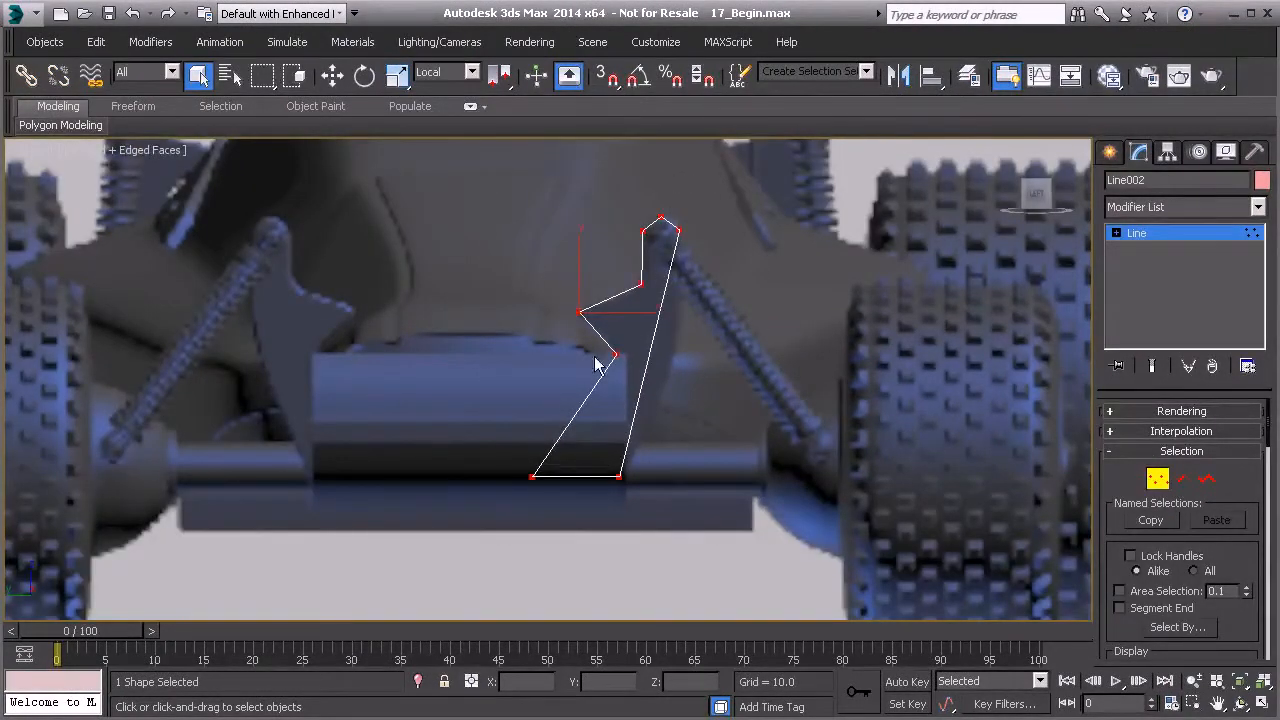
pyautogui.rightClick(642, 229)
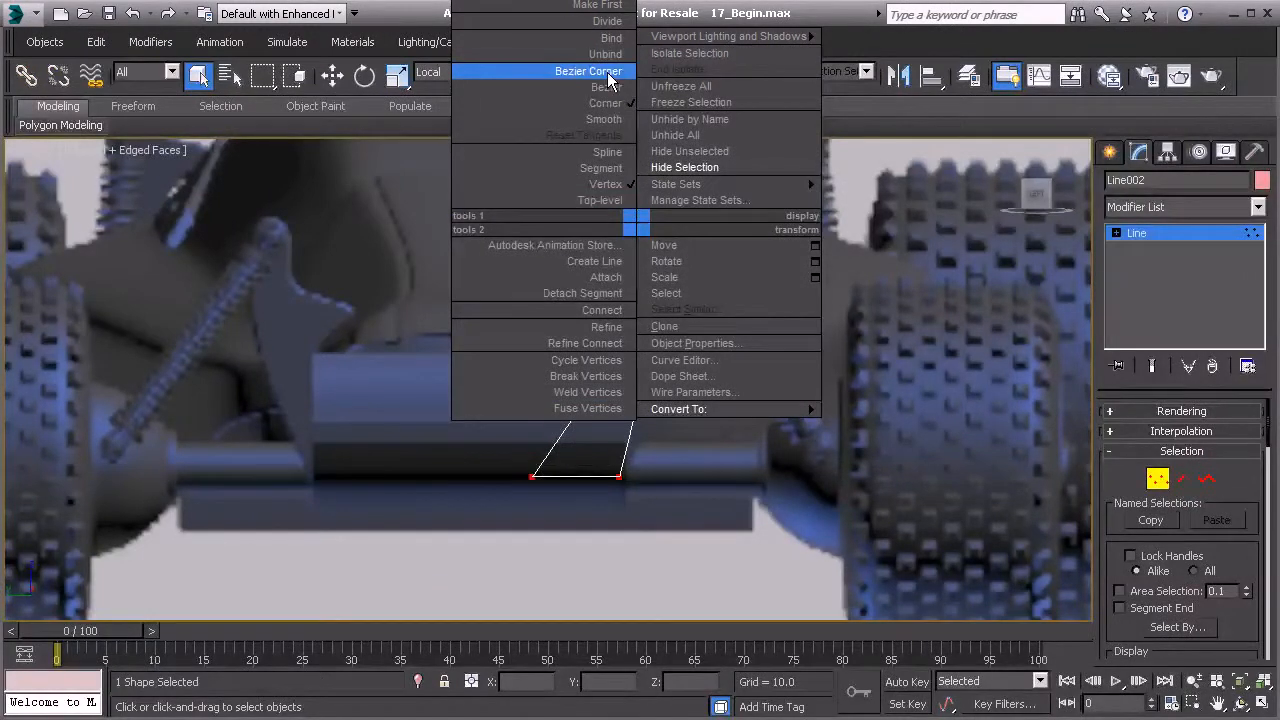
pyautogui.click(610, 79)
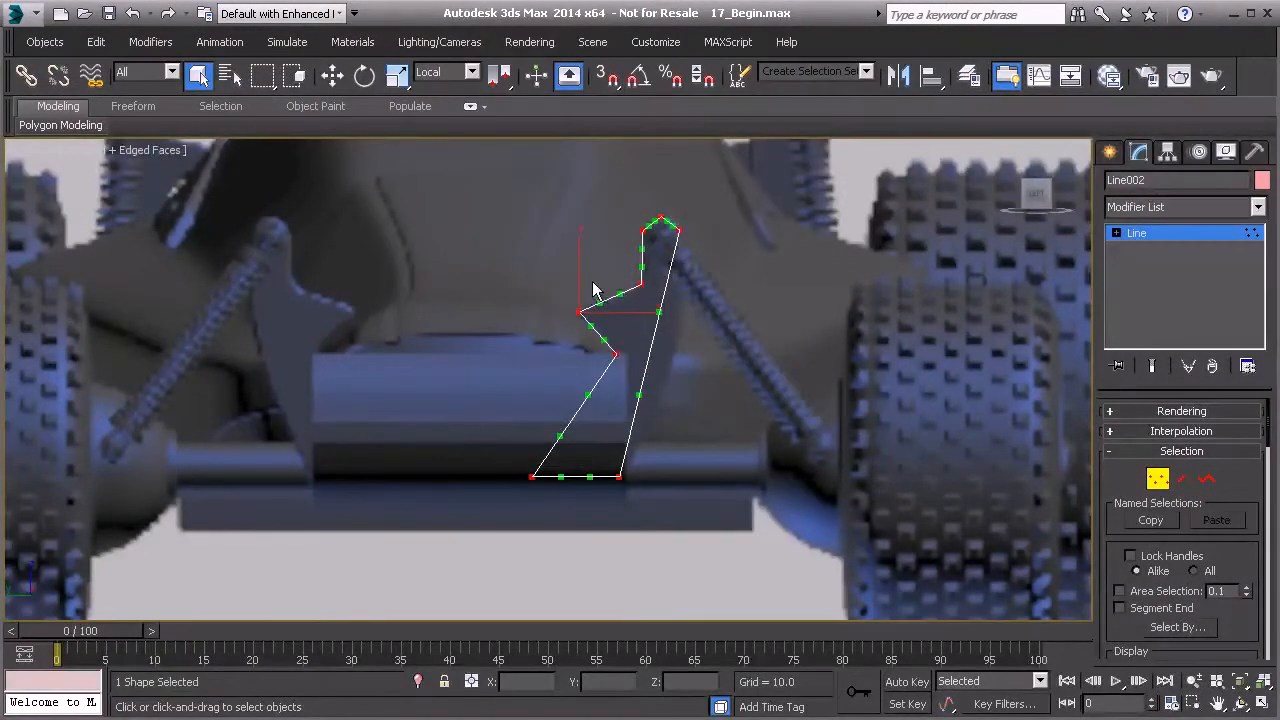
# - Pull the notch vertex's Bezier handles to curve the bracket's inner corner
pyautogui.scroll(4, 568, 316)
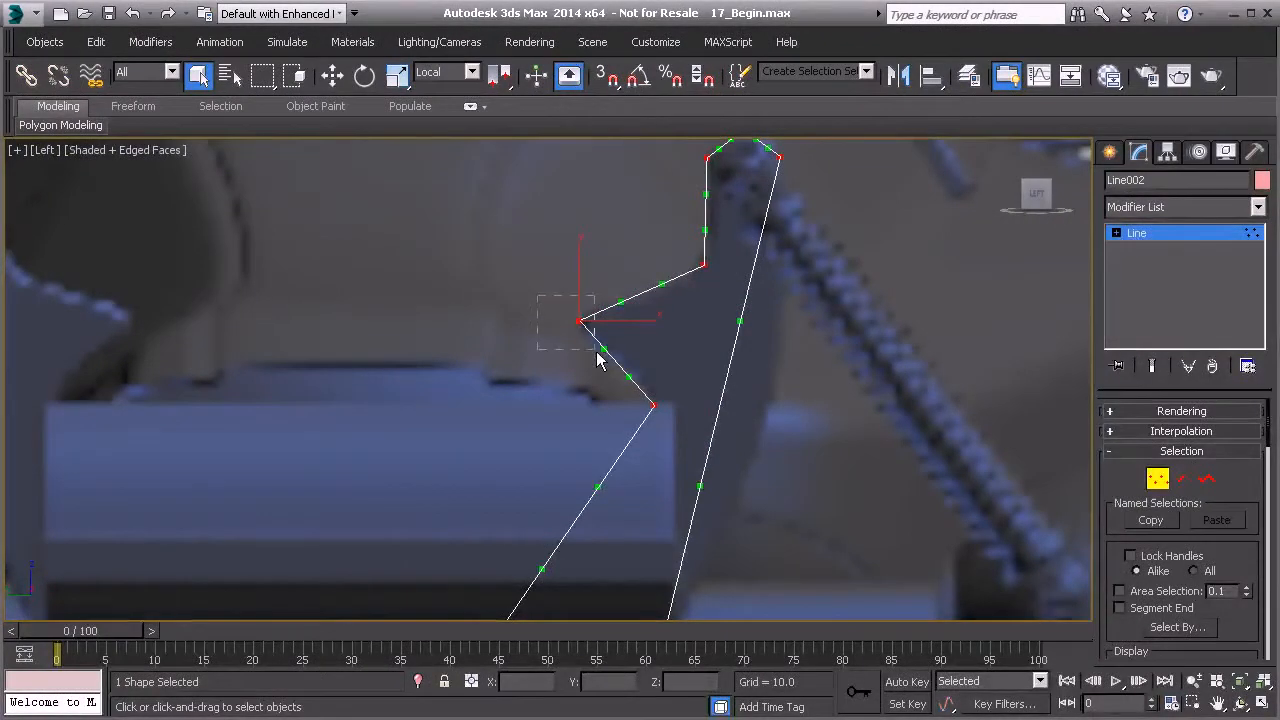
pyautogui.scroll(3, 597, 338)
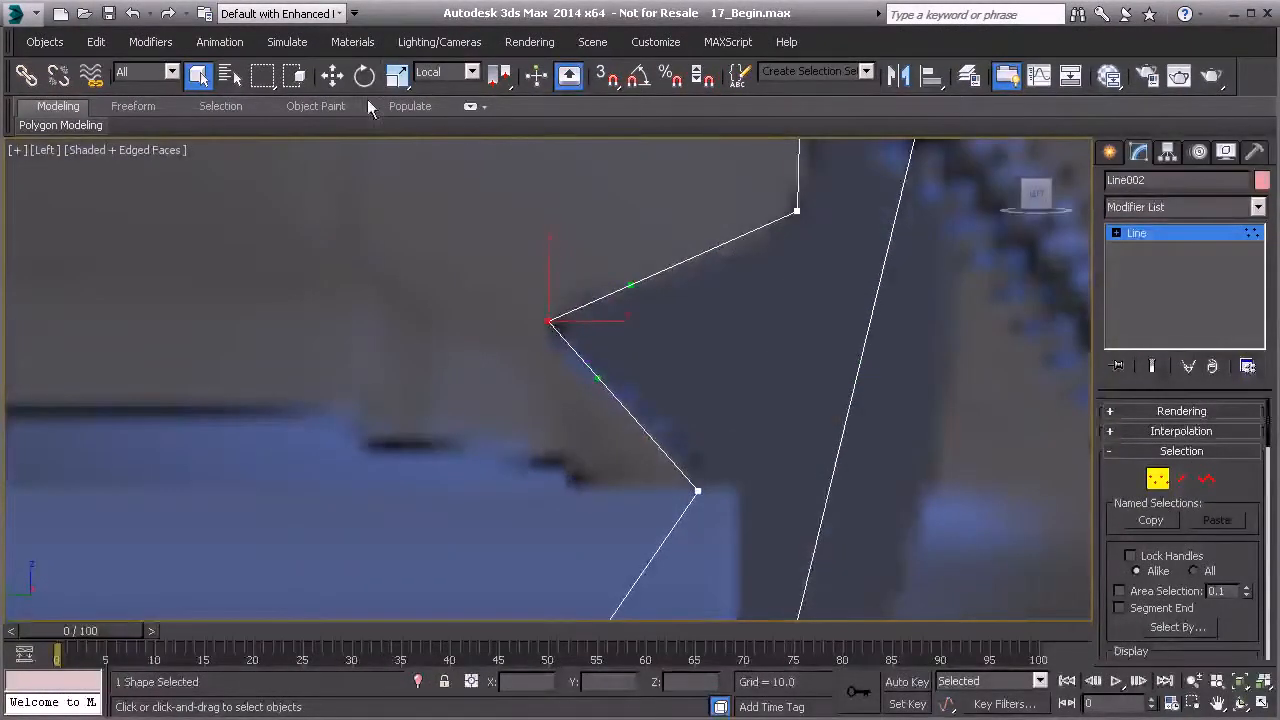
pyautogui.click(332, 76)
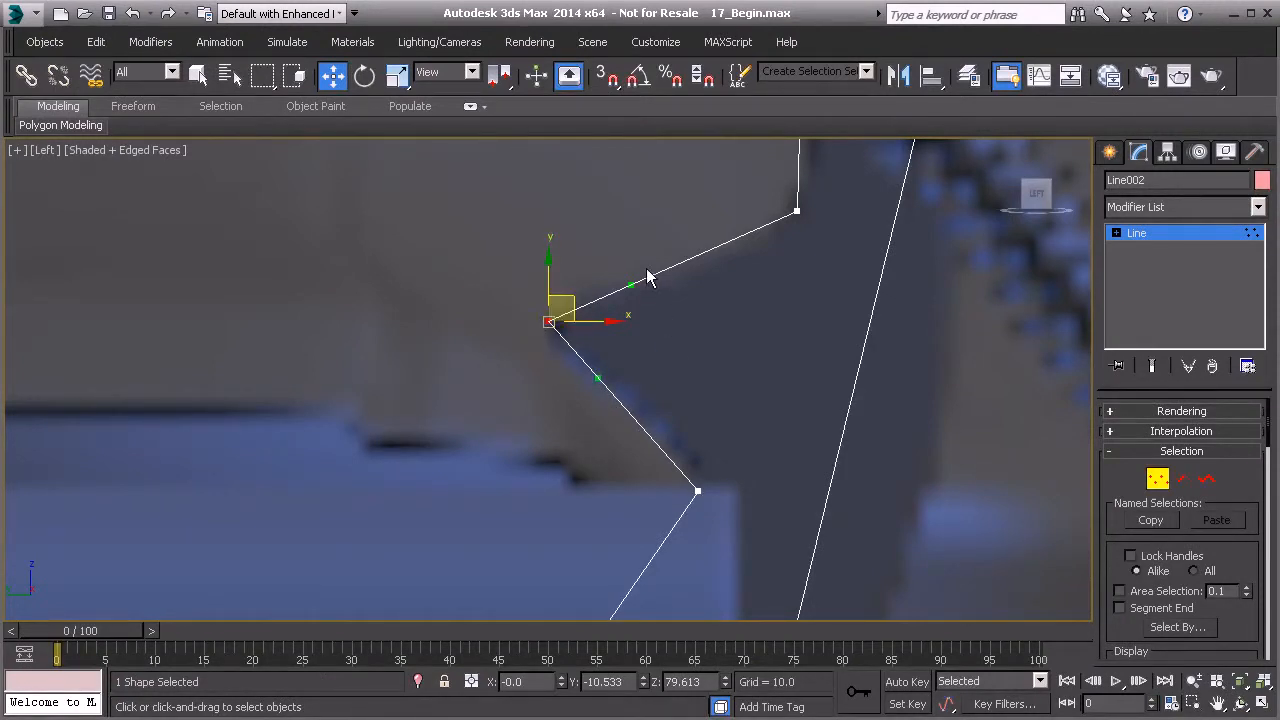
pyautogui.moveTo(631, 285); pyautogui.dragTo(569, 238)
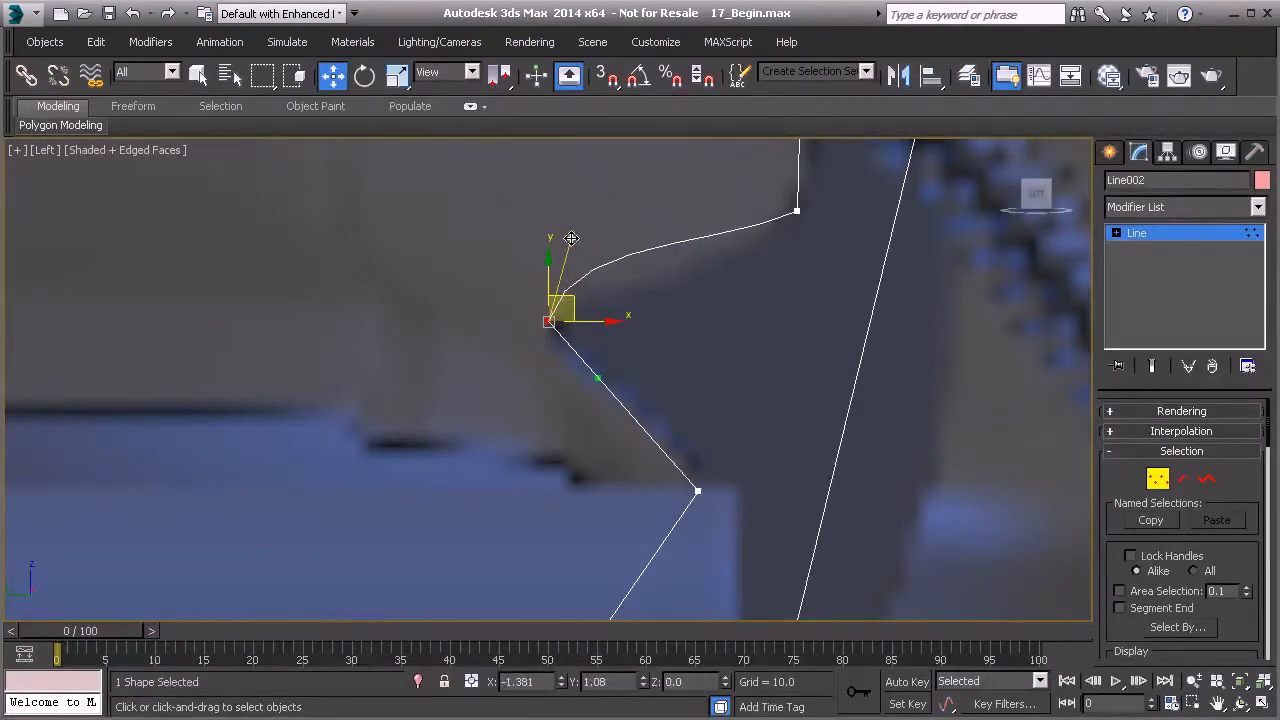
pyautogui.moveTo(603, 377); pyautogui.dragTo(543, 366)
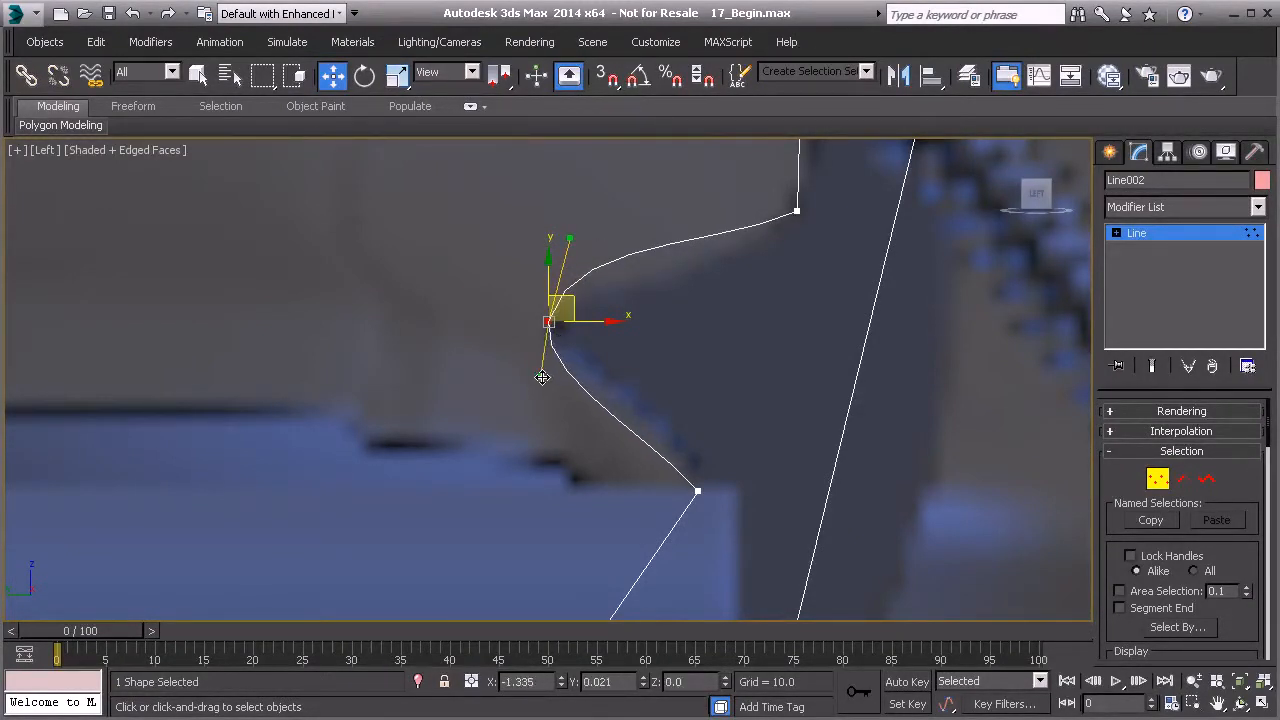
# - Adjust the handles of the vertex above the notch to round the upper inward bend
pyautogui.moveTo(766, 190); pyautogui.dragTo(670, 275, button='middle')
pyautogui.click(700, 296)
pyautogui.moveTo(619, 333); pyautogui.dragTo(640, 377)
pyautogui.moveTo(634, 277); pyautogui.dragTo(631, 345, button='middle')
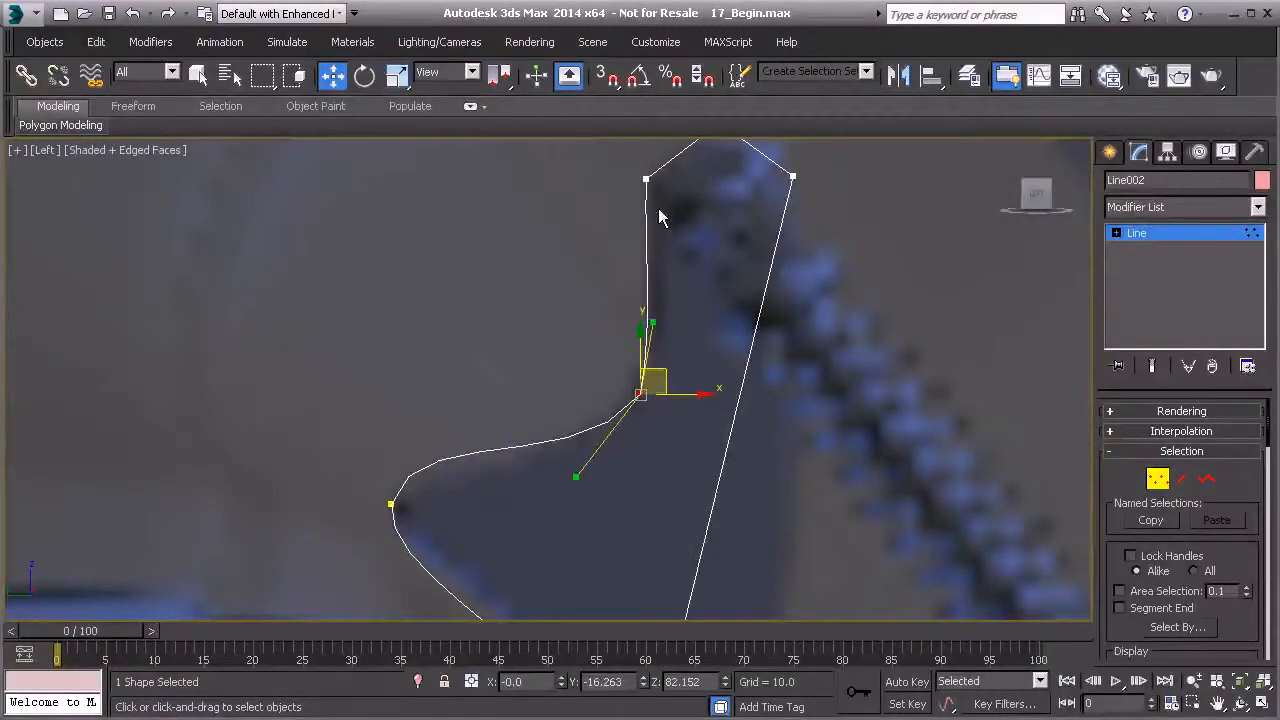
# - Curve the left side of the bracket's top by moving the upper-left vertex's handles
pyautogui.moveTo(660, 209); pyautogui.dragTo(632, 283, button='middle')
pyautogui.click(617, 251)
pyautogui.moveTo(611, 325); pyautogui.dragTo(583, 312)
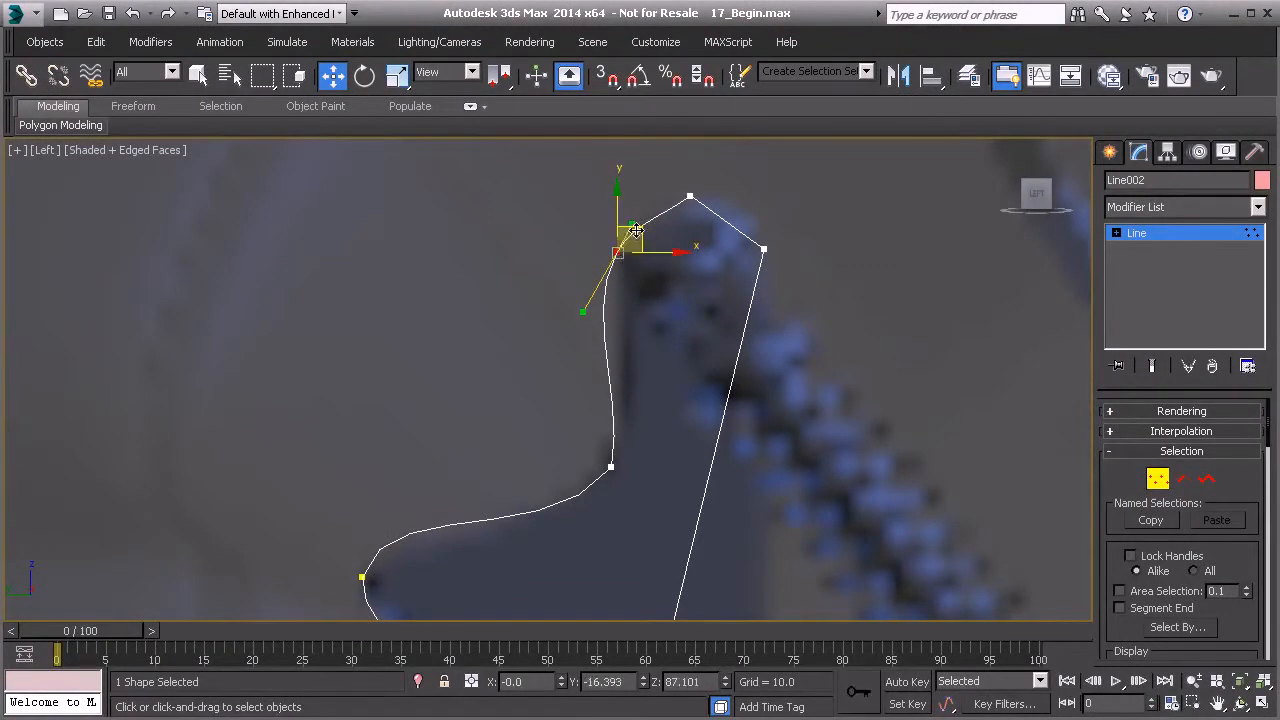
# - Round the bracket's top by adjusting the handles of the top and upper-right vertices
pyautogui.click(689, 196)
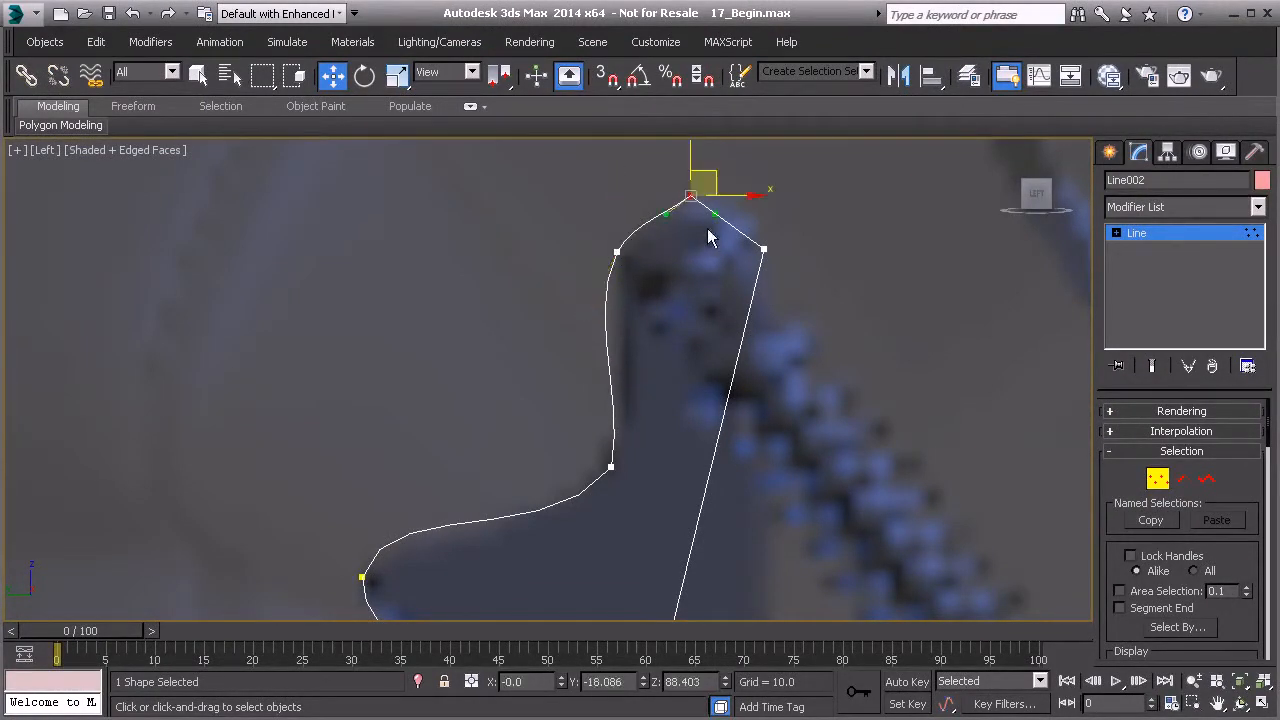
pyautogui.moveTo(669, 218); pyautogui.dragTo(757, 218)
pyautogui.click(763, 248)
pyautogui.moveTo(774, 378); pyautogui.dragTo(714, 296, button='middle')
pyautogui.moveTo(625, 496); pyautogui.dragTo(796, 497)
pyautogui.moveTo(728, 276); pyautogui.dragTo(702, 417, button='middle')
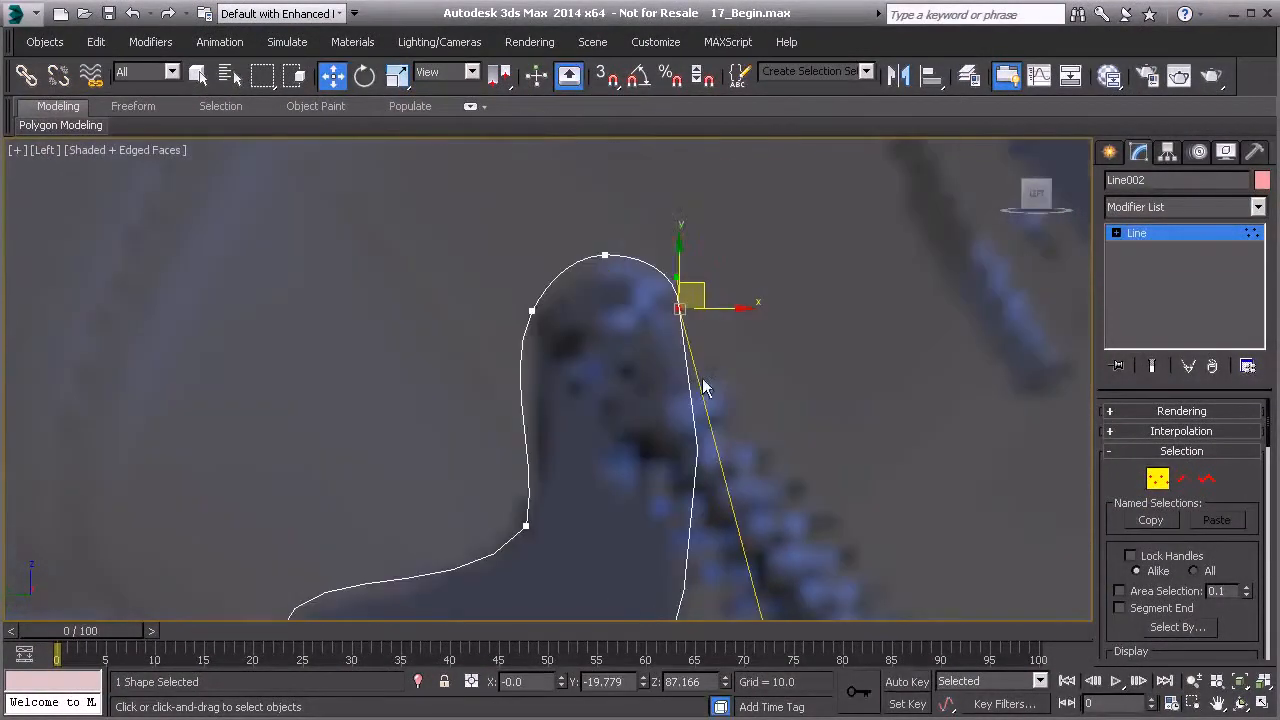
pyautogui.moveTo(731, 311); pyautogui.dragTo(729, 311)
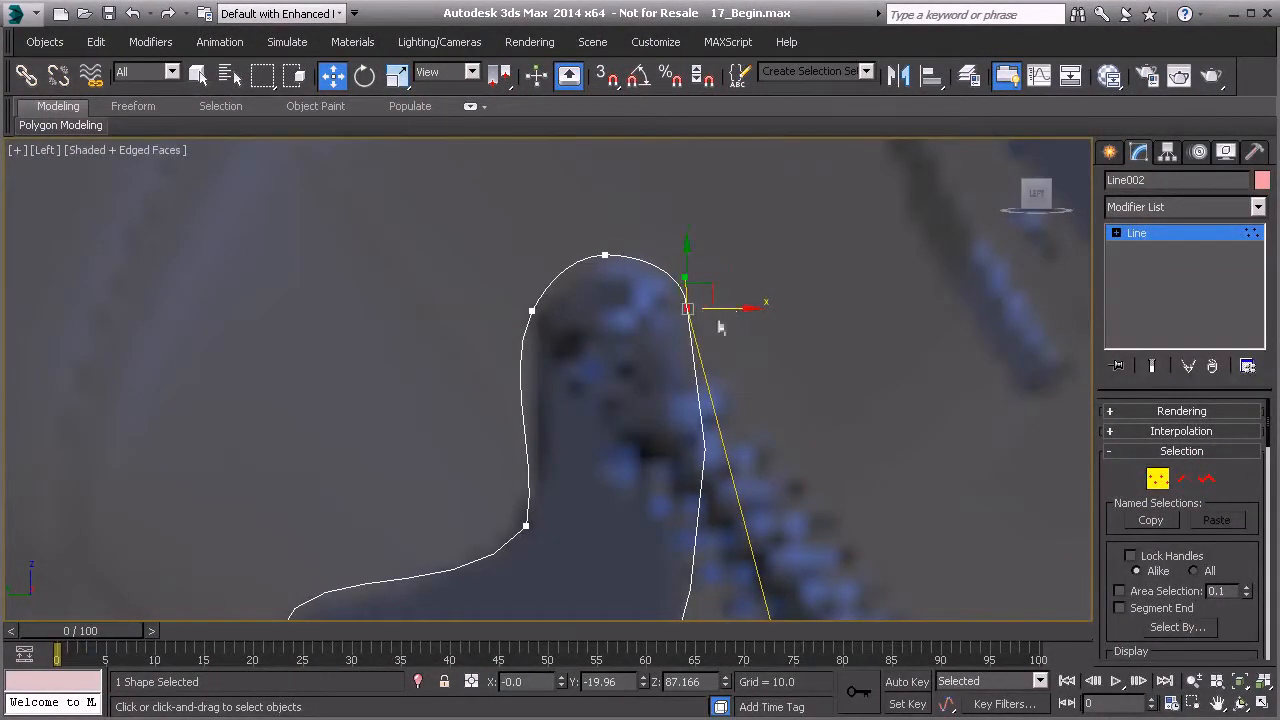
# - Change the upper-right vertex's type and realign its handles along the bracket's right edge
pyautogui.scroll(2, 680, 282)
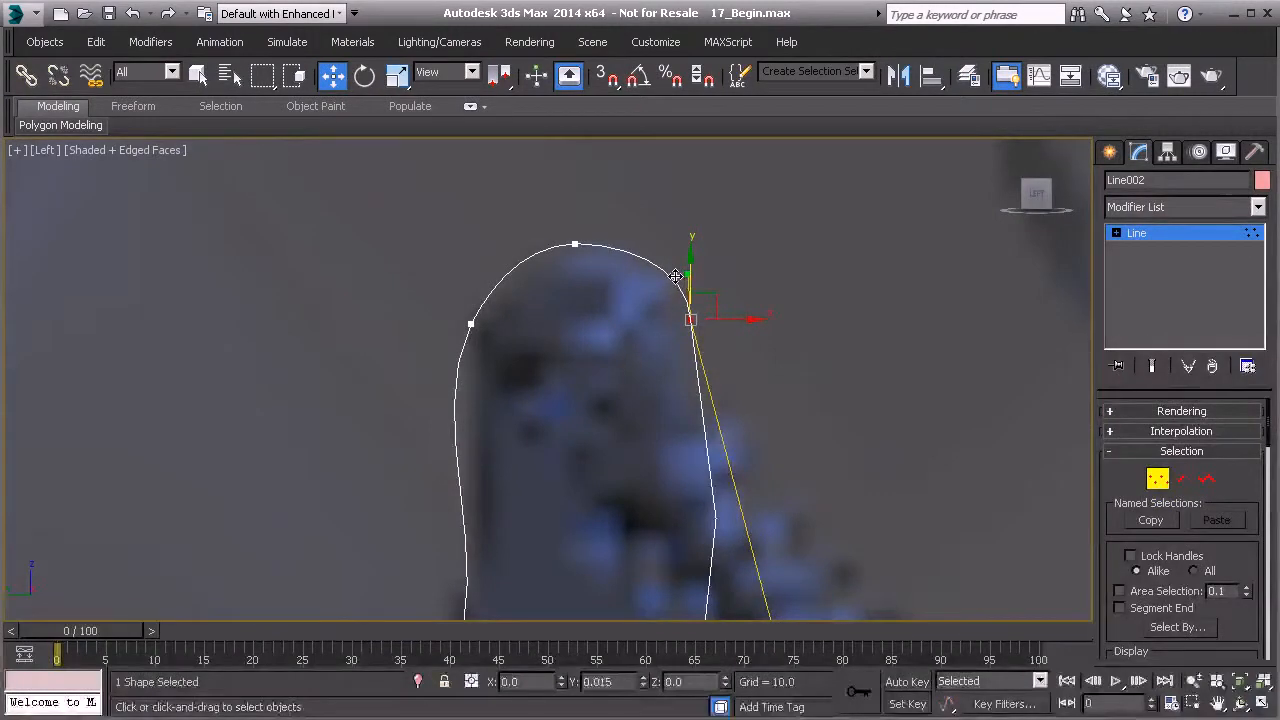
pyautogui.scroll(2, 682, 280)
pyautogui.scroll(-4, 704, 338)
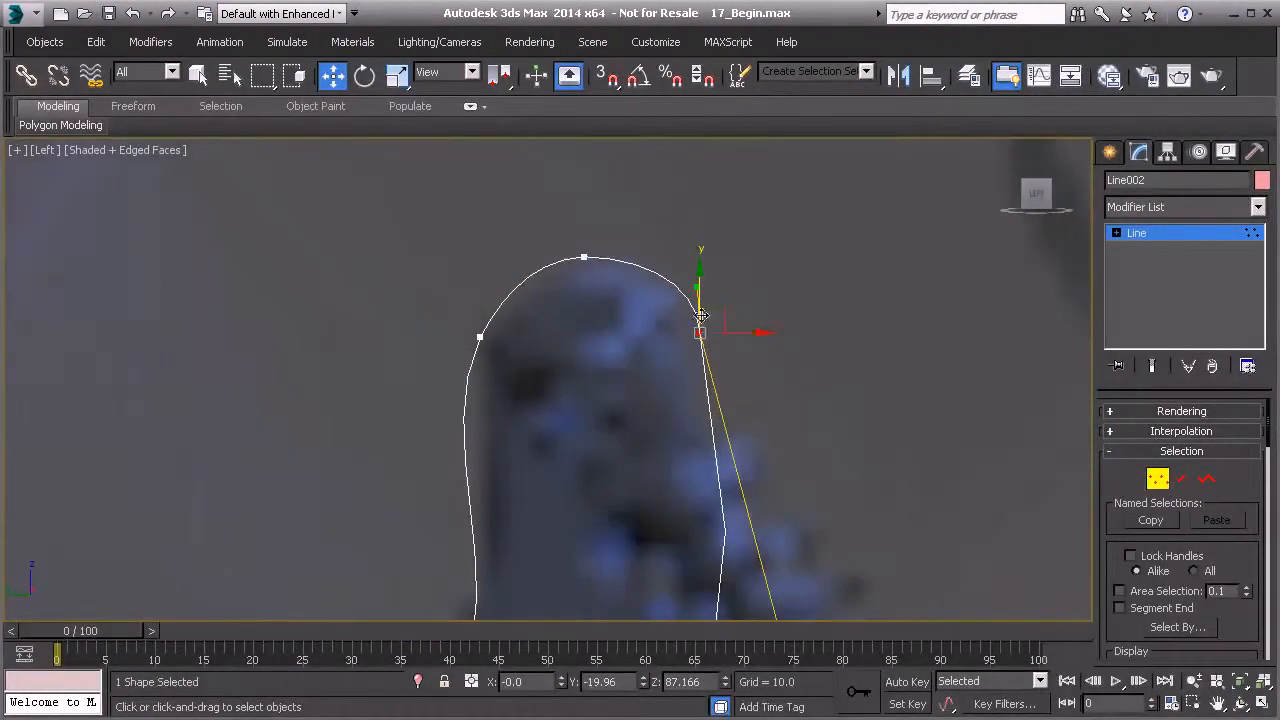
pyautogui.rightClick(704, 340)
pyautogui.click(660, 232)
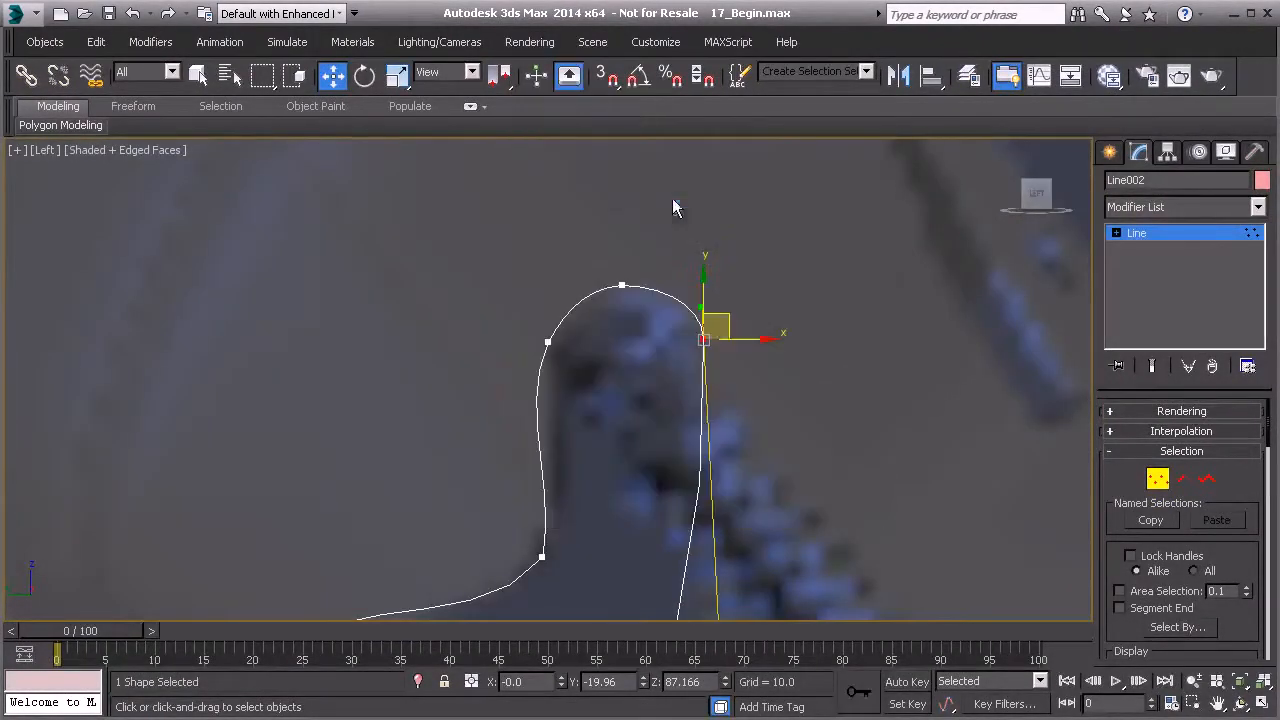
pyautogui.moveTo(713, 462); pyautogui.dragTo(681, 334, button='middle')
pyautogui.moveTo(689, 551); pyautogui.dragTo(696, 548)
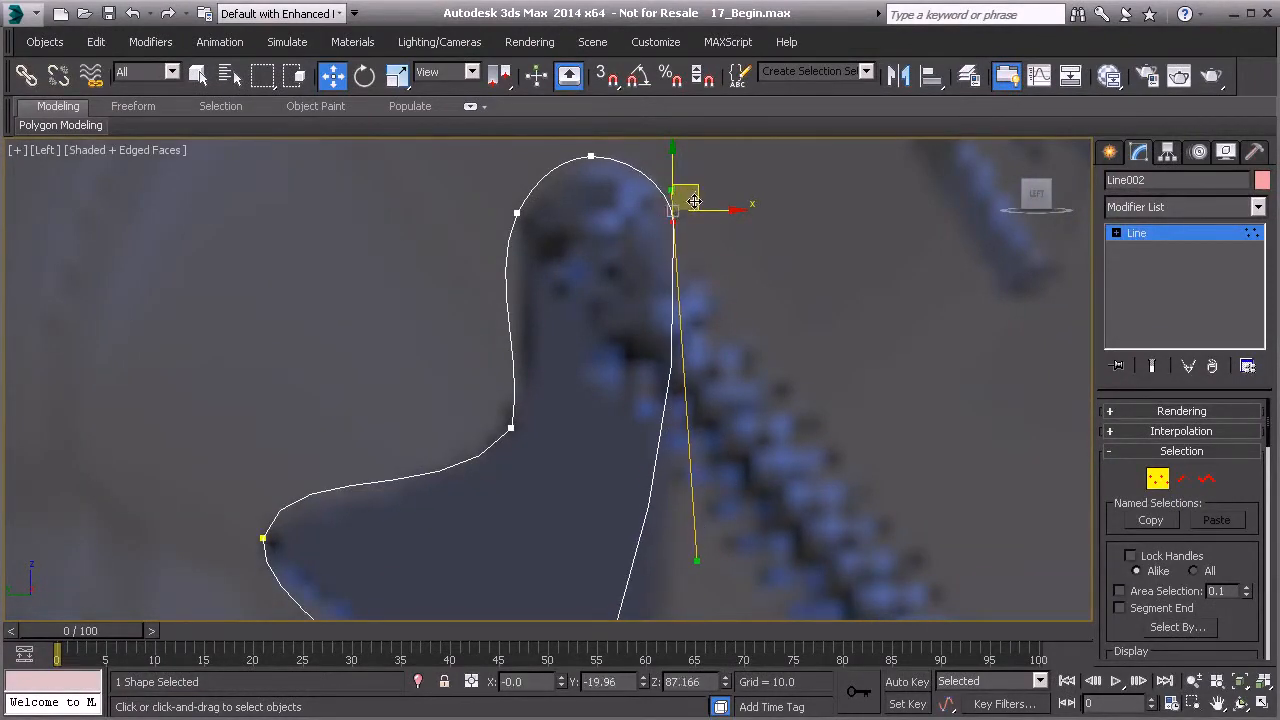
# - Adjust the handles of the lower right vertices to smooth the bracket's right edge
pyautogui.scroll(-5, 684, 360)
pyautogui.moveTo(681, 474); pyautogui.dragTo(701, 295, button='middle')
pyautogui.click(575, 581)
pyautogui.moveTo(614, 417); pyautogui.dragTo(670, 430)
pyautogui.moveTo(698, 254); pyautogui.dragTo(669, 357, button='middle')
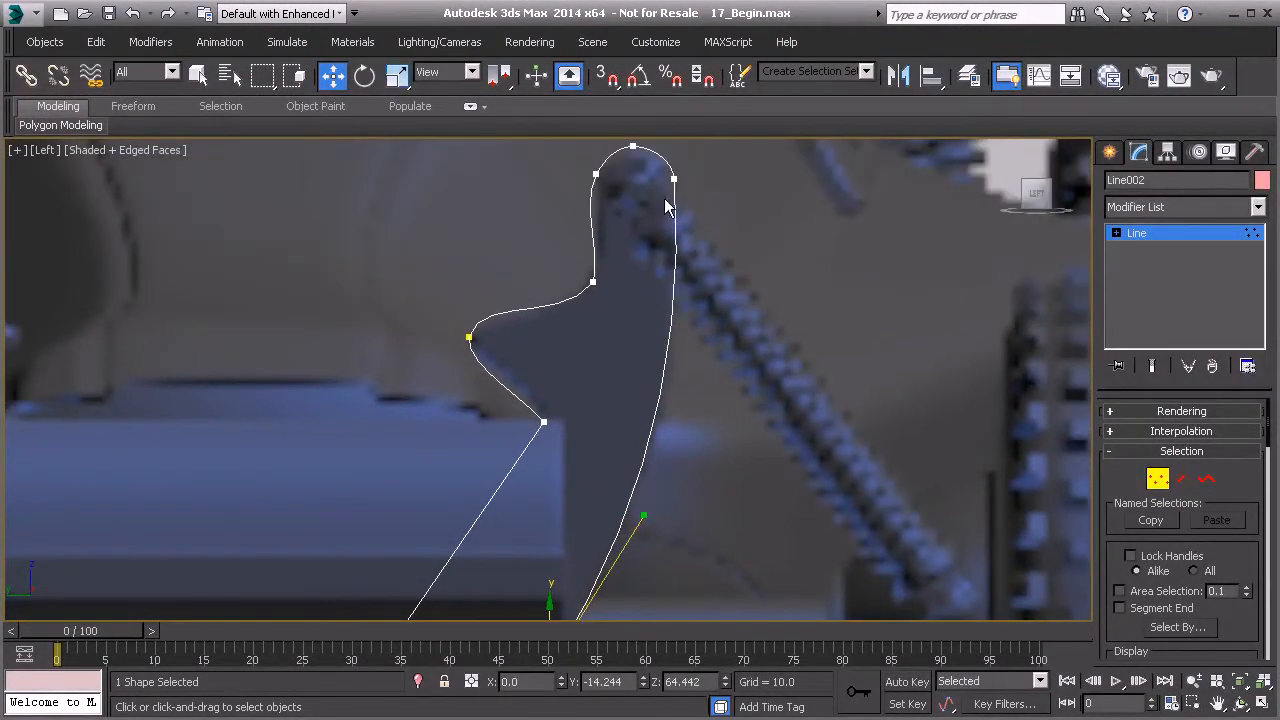
# - Fine-tune the upper-right vertex's handles to refine the rounded top of the bracket
pyautogui.scroll(2, 669, 188)
pyautogui.moveTo(669, 199); pyautogui.dragTo(646, 301, button='middle')
pyautogui.click(652, 292)
pyautogui.scroll(2, 667, 310)
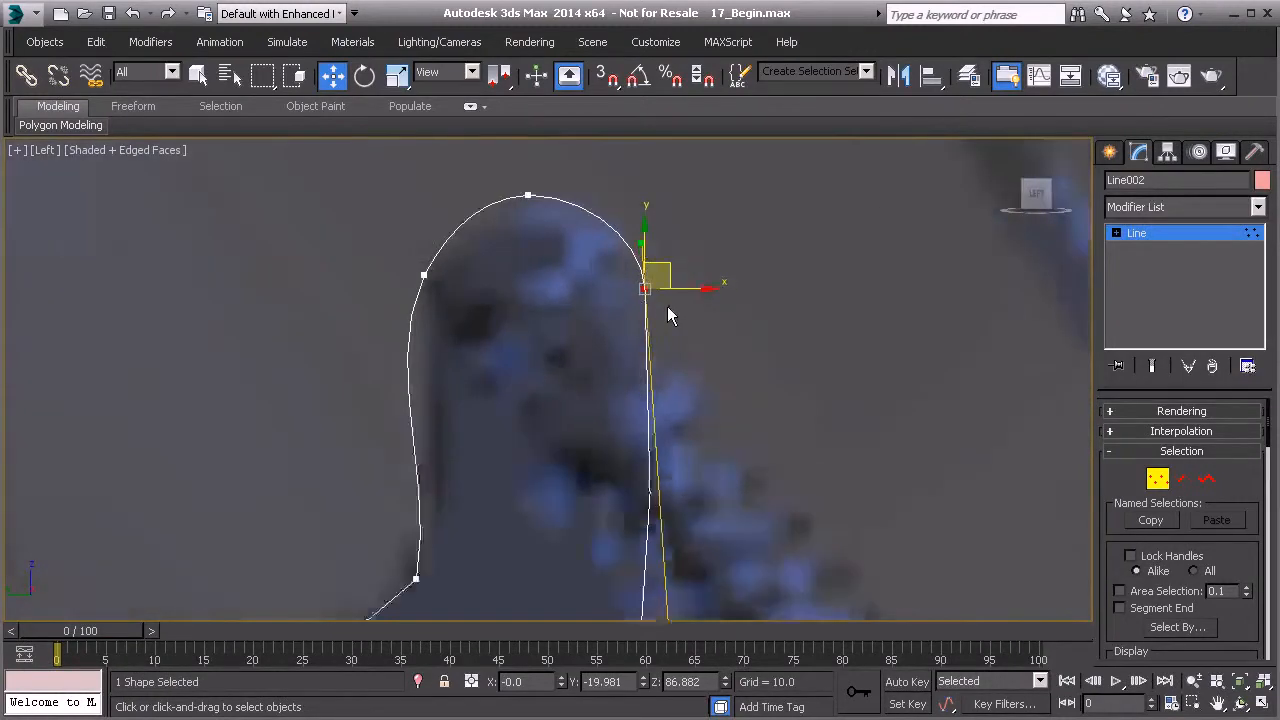
pyautogui.scroll(2, 627, 218)
pyautogui.moveTo(633, 217); pyautogui.dragTo(626, 214)
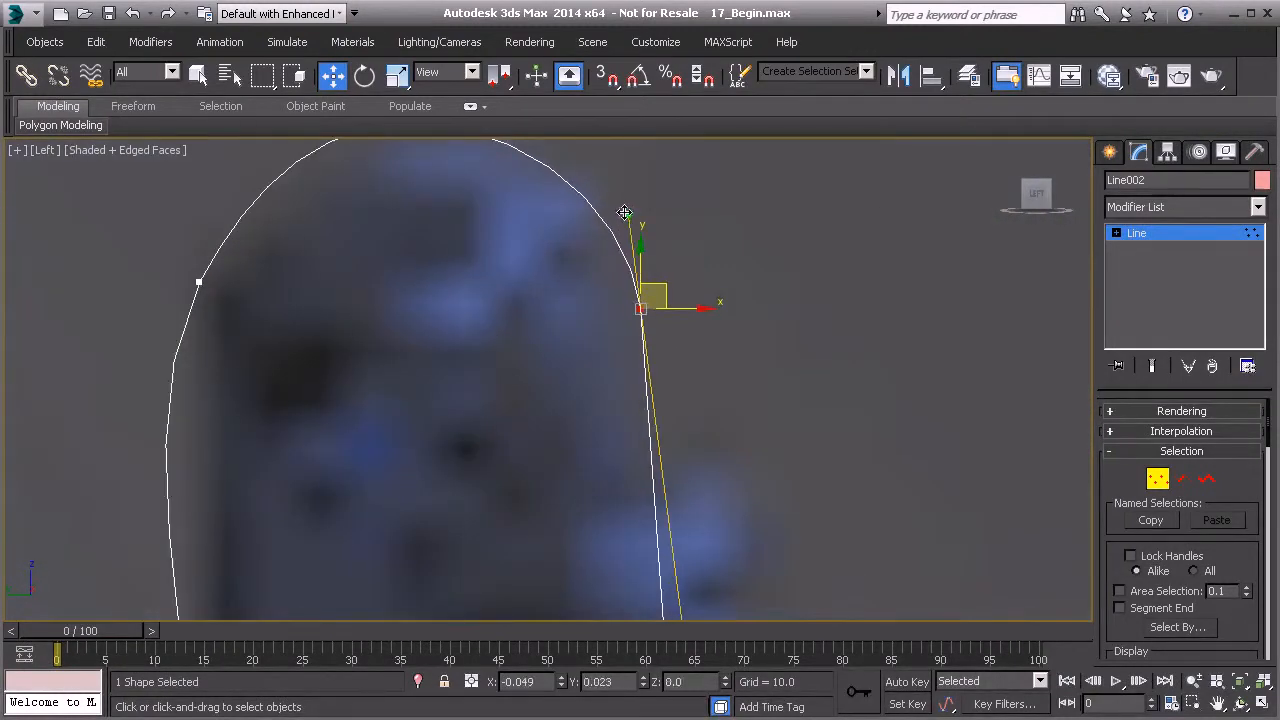
pyautogui.scroll(-5, 626, 275)
pyautogui.moveTo(616, 600); pyautogui.dragTo(718, 298, button='middle')
# - Shape the bottom-left corner and lower notch vertex handles to curve the bracket's lower left edge
pyautogui.click(451, 481)
pyautogui.moveTo(503, 403); pyautogui.dragTo(449, 355)
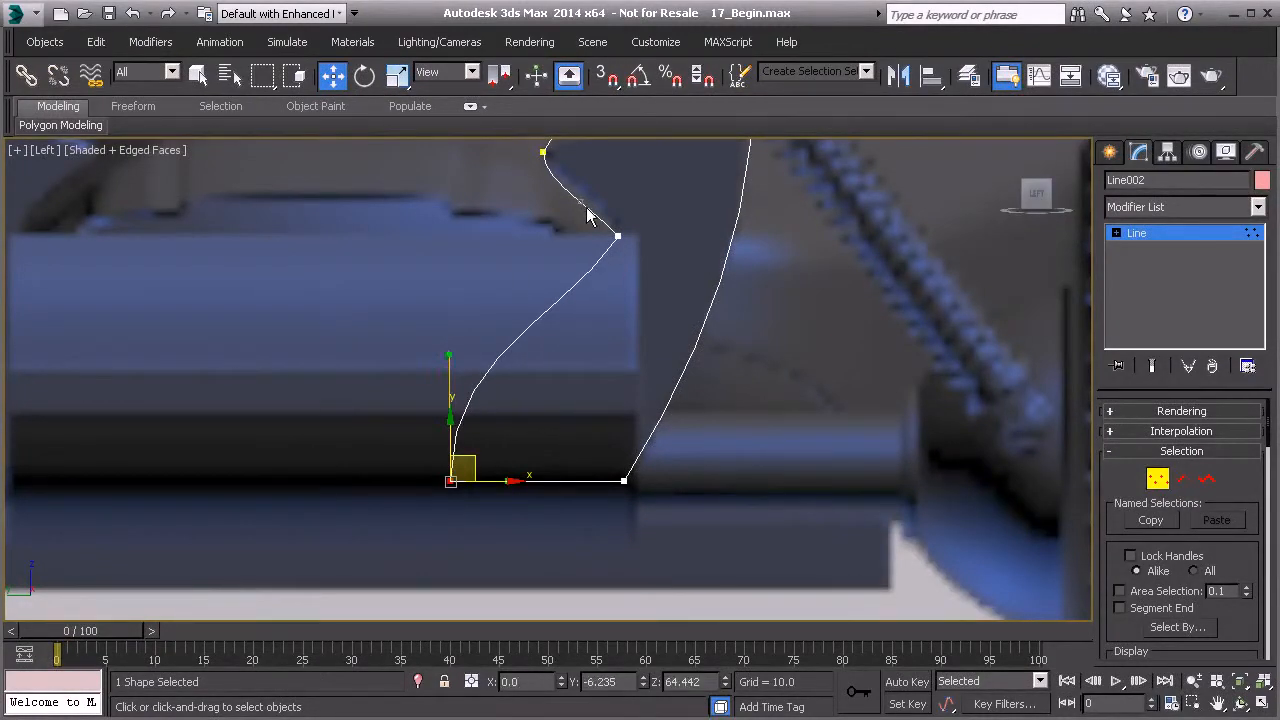
pyautogui.click(618, 236)
pyautogui.moveTo(658, 261); pyautogui.dragTo(634, 374, button='middle')
# - Refine the lower notch vertex's handles to smooth the sloped left edge
pyautogui.scroll(4, 570, 400)
pyautogui.moveTo(507, 460); pyautogui.dragTo(598, 441)
pyautogui.moveTo(568, 243); pyautogui.dragTo(606, 199)
pyautogui.moveTo(606, 199); pyautogui.dragTo(590, 386, button='middle')
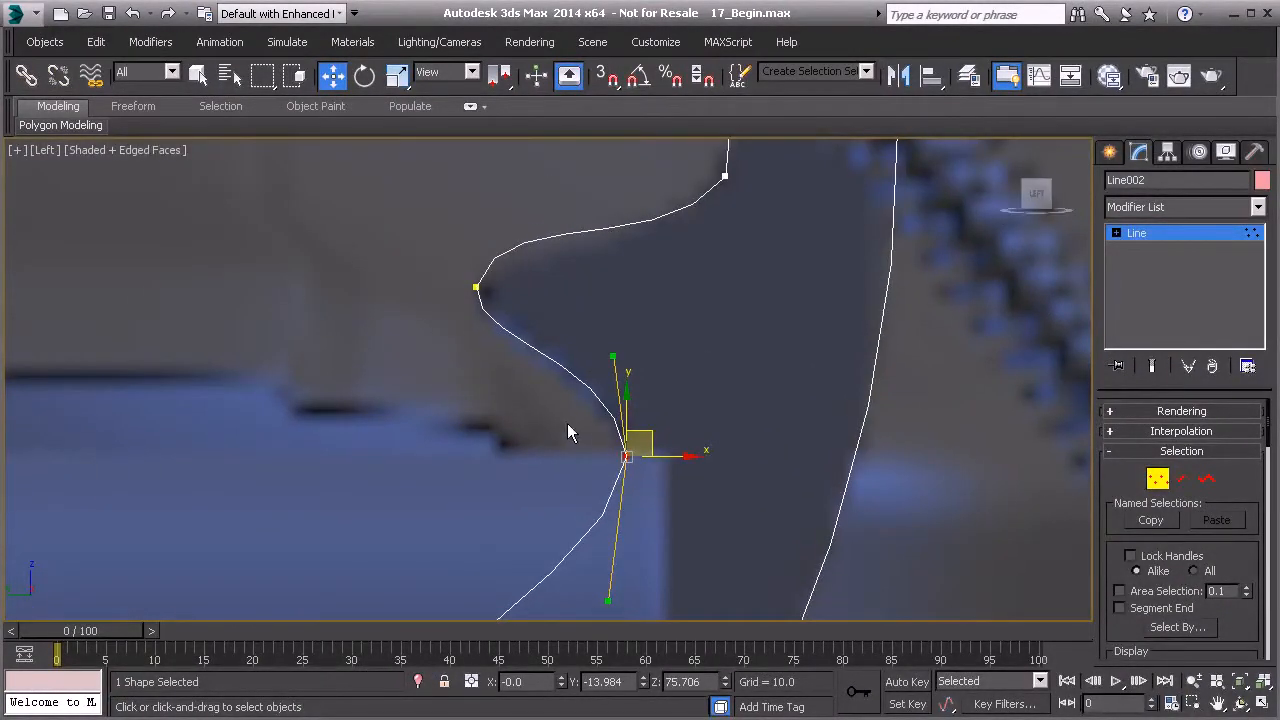
pyautogui.moveTo(619, 487); pyautogui.dragTo(598, 352, button='middle')
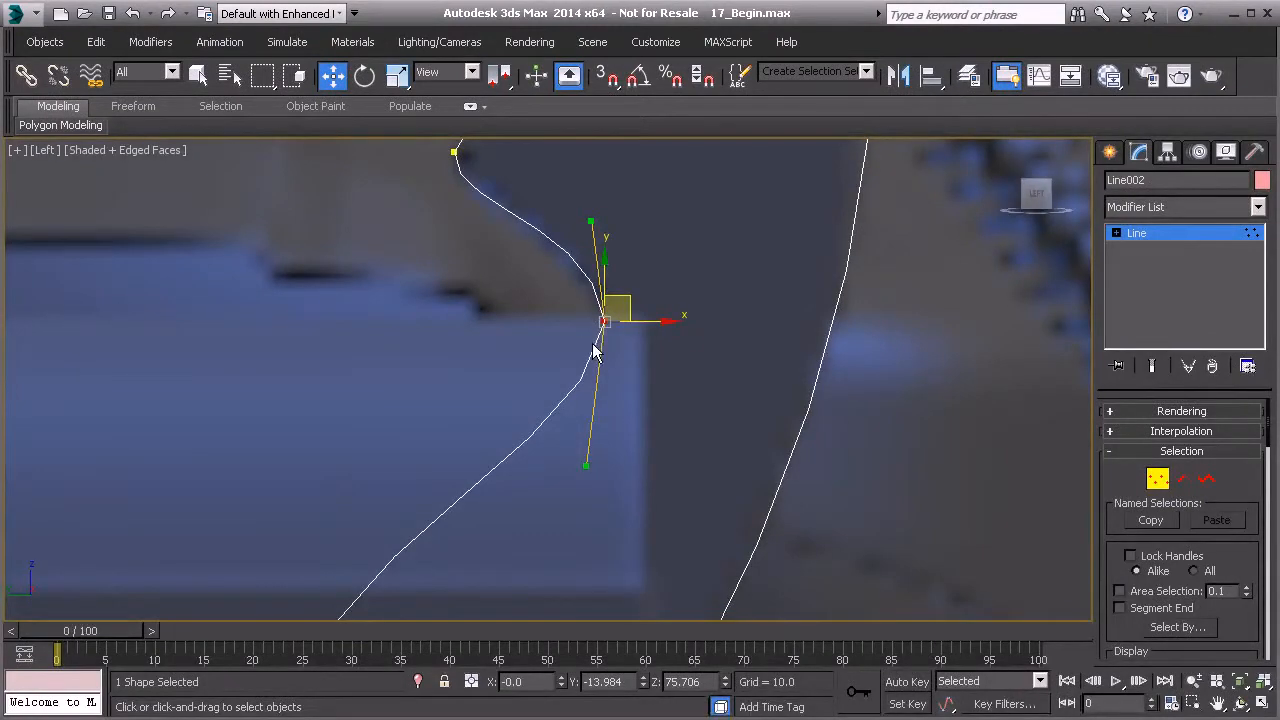
# - Convert the lower notch vertex to Bezier and align its handles along the sloped edge
pyautogui.rightClick(600, 298)
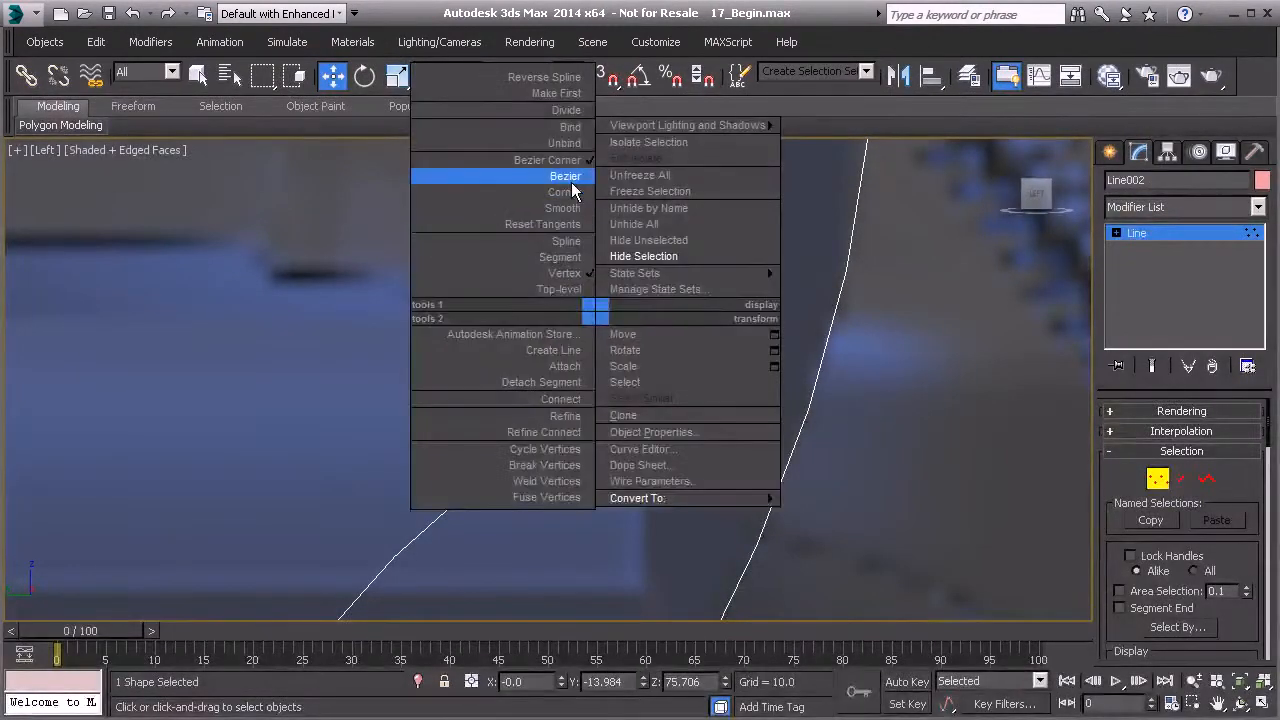
pyautogui.click(560, 174)
pyautogui.moveTo(586, 469); pyautogui.dragTo(611, 462)
pyautogui.moveTo(596, 261); pyautogui.dragTo(578, 466, button='middle')
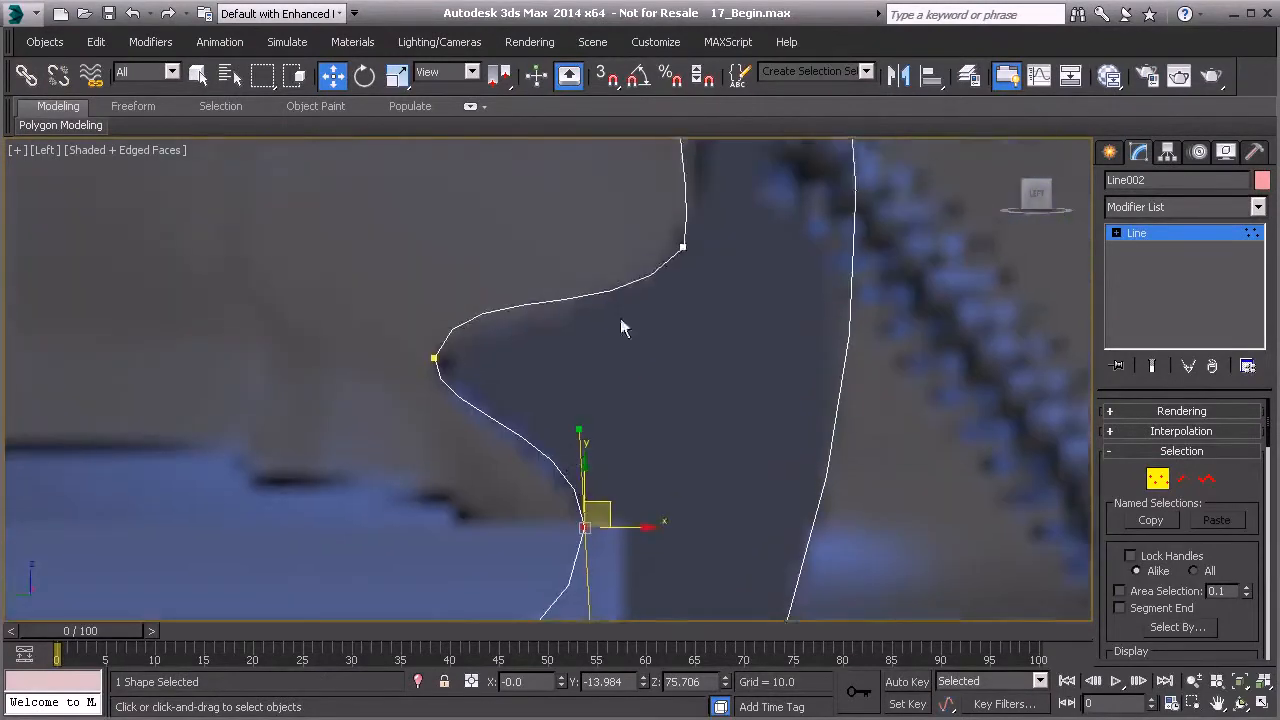
# - Convert the inner corner vertex beneath the arm to Bezier and align its handles along the curve
pyautogui.moveTo(662, 239); pyautogui.dragTo(612, 313, button='middle')
pyautogui.click(633, 321)
pyautogui.rightClick(650, 339)
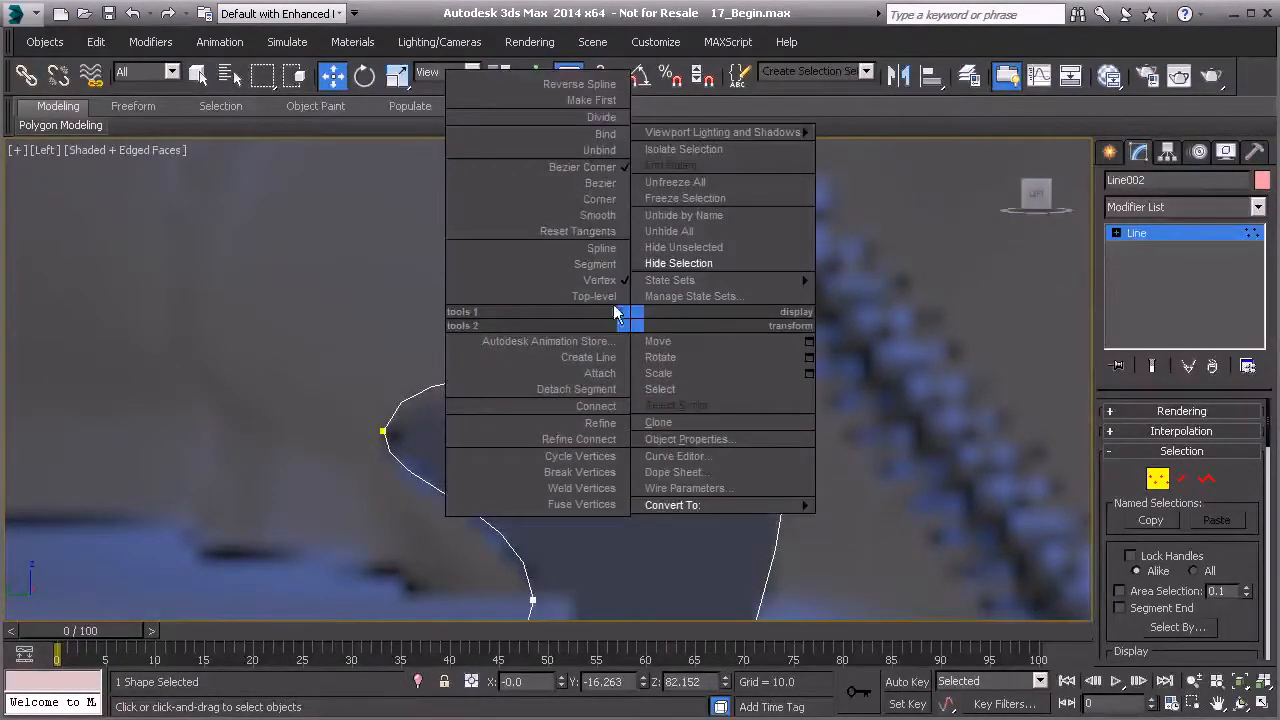
pyautogui.click(596, 187)
pyautogui.moveTo(653, 307); pyautogui.dragTo(636, 455, button='middle')
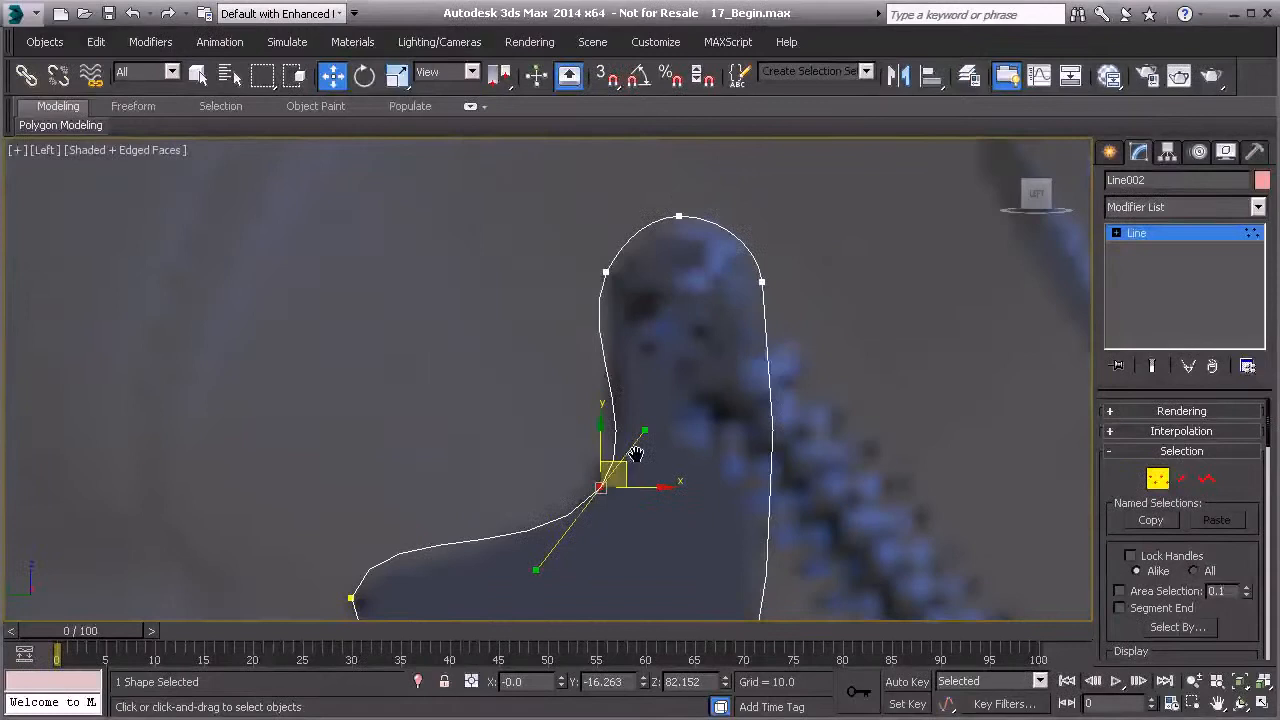
# - Set the vertices around the rounded top of the bracket to Smooth
pyautogui.click(607, 273)
pyautogui.rightClick(593, 269)
pyautogui.click(460, 268)
pyautogui.moveTo(540, 181); pyautogui.dragTo(805, 339)
pyautogui.rightClick(586, 263)
pyautogui.click(565, 160)
pyautogui.click(645, 293)
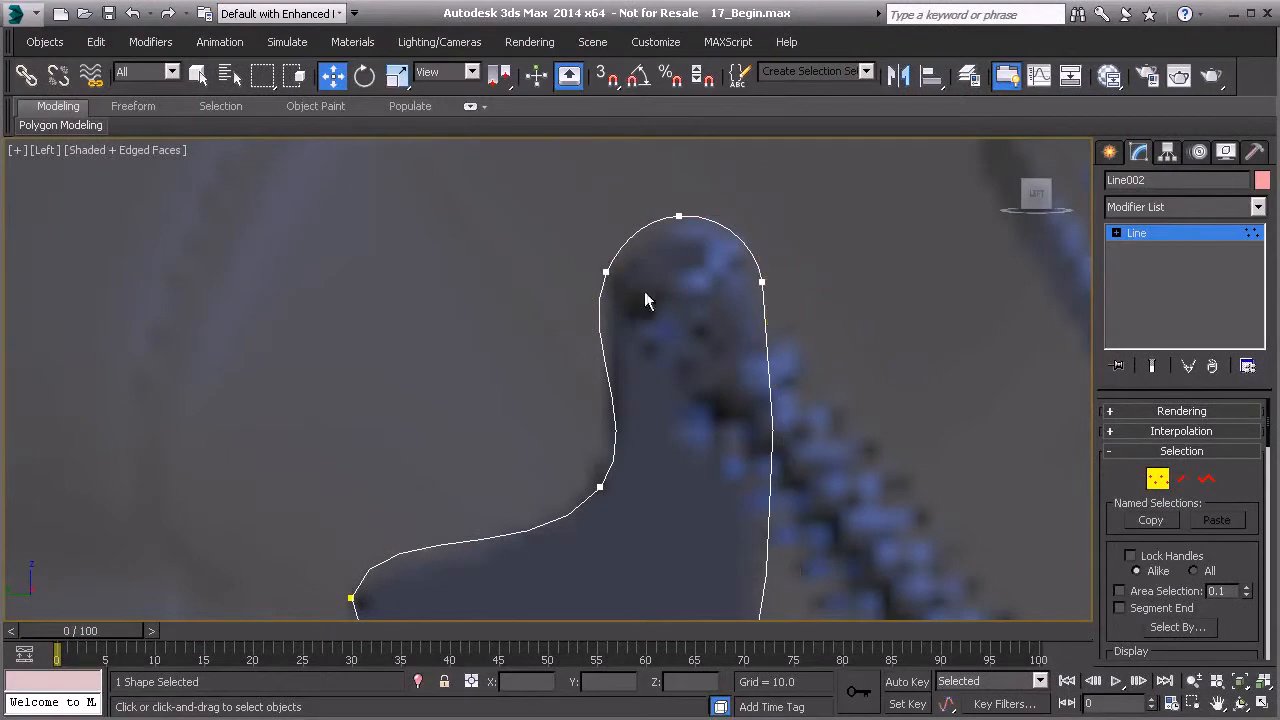
# - Adjust the right-edge vertex's handles to straighten the bracket's right side
pyautogui.click(762, 282)
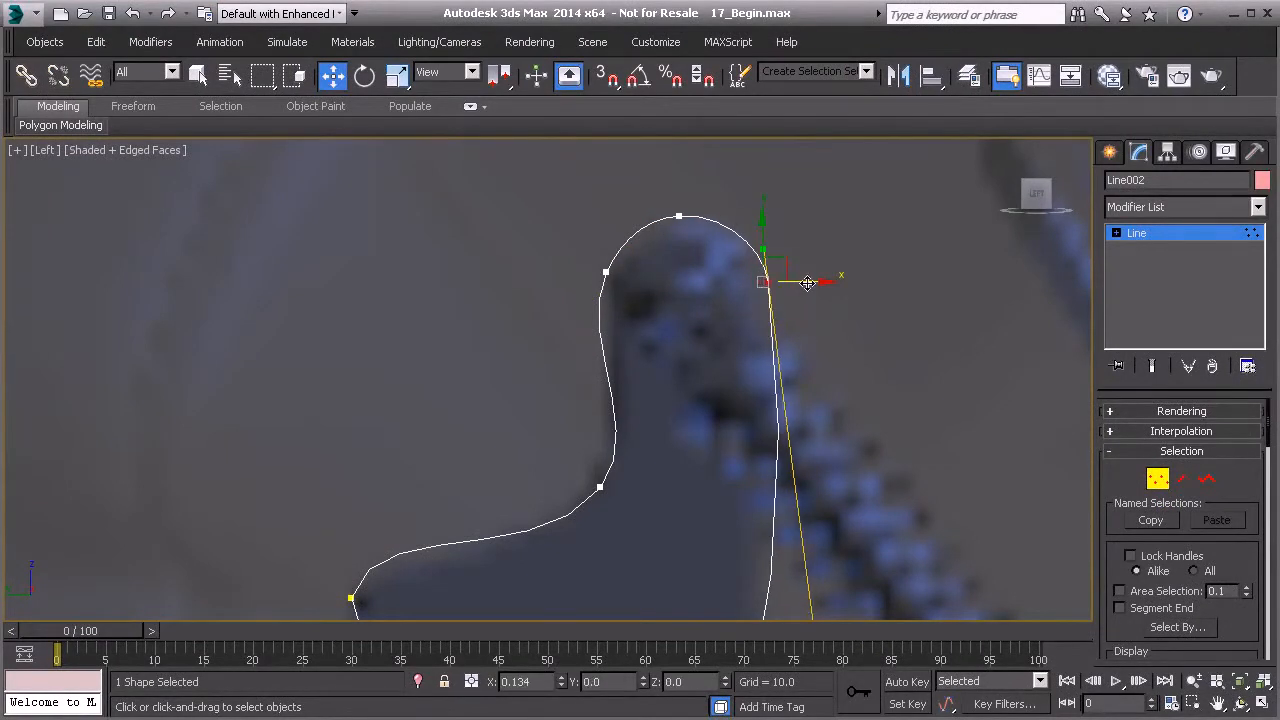
pyautogui.moveTo(783, 412); pyautogui.dragTo(769, 391, button='middle')
pyautogui.scroll(-1, 769, 391)
pyautogui.scroll(-1, 769, 391)
pyautogui.moveTo(766, 485); pyautogui.dragTo(769, 360, button='middle')
pyautogui.moveTo(700, 528); pyautogui.dragTo(637, 472, button='middle')
pyautogui.scroll(-2, 660, 540)
# - Leave vertex editing and clone the bracket spline as a copy placed above and to the right
pyautogui.click(1157, 479)
pyautogui.moveTo(686, 323); pyautogui.dragTo(568, 363, button='middle')
pyautogui.moveTo(676, 274); pyautogui.dragTo(620, 358, button='middle')
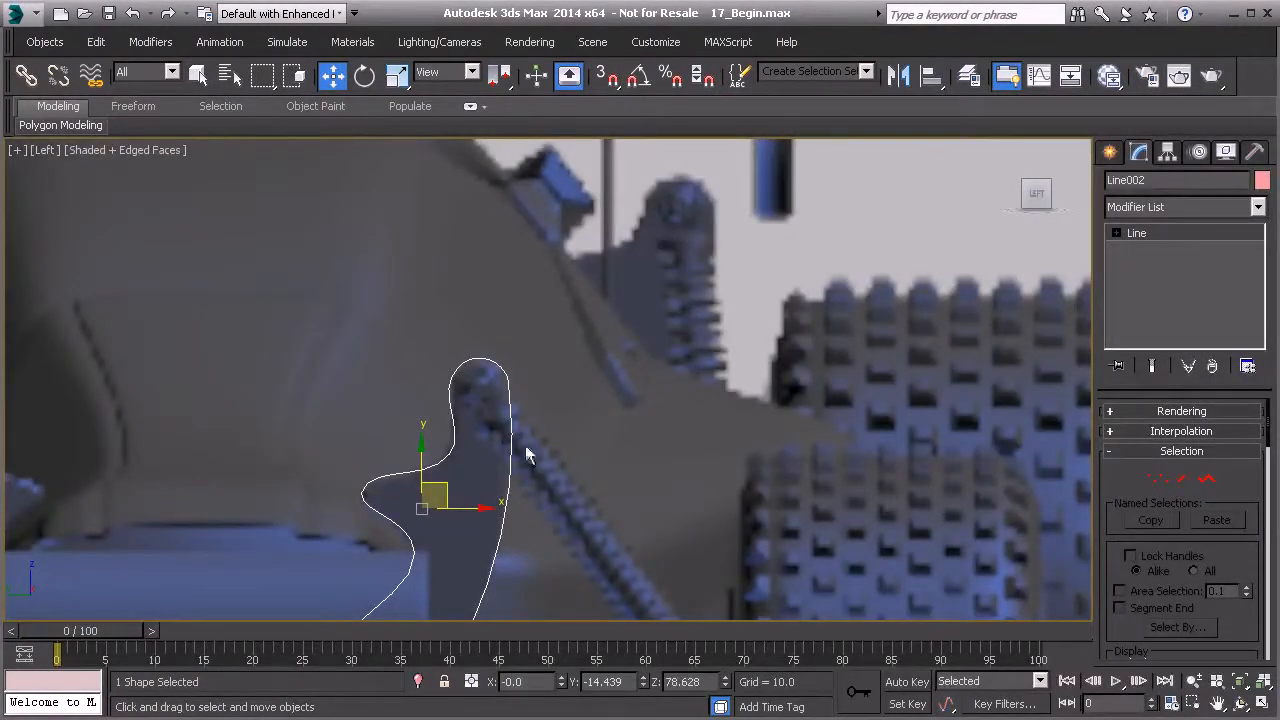
pyautogui.moveTo(440, 487)
pyautogui.keyDown('shift'); pyautogui.mouseDown()
pyautogui.moveTo(574, 403)
pyautogui.moveTo(637, 306)
pyautogui.mouseUp(); pyautogui.keyUp('shift')
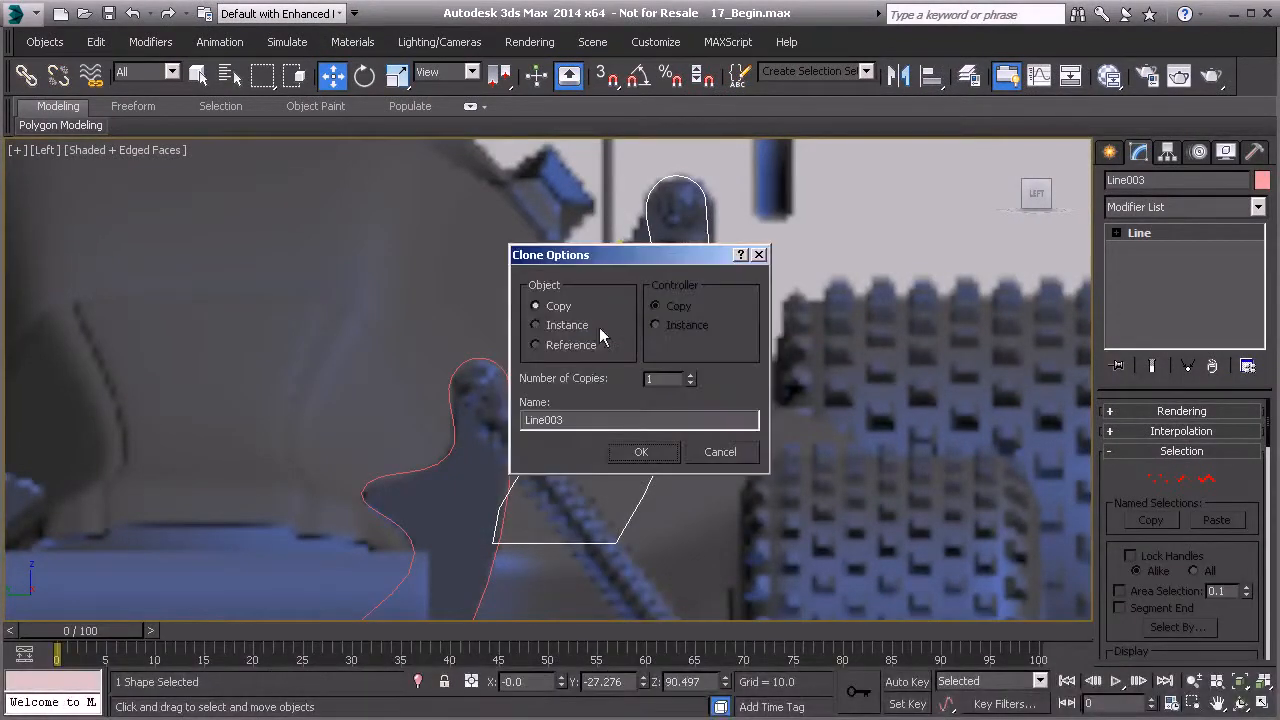
pyautogui.click(628, 452)
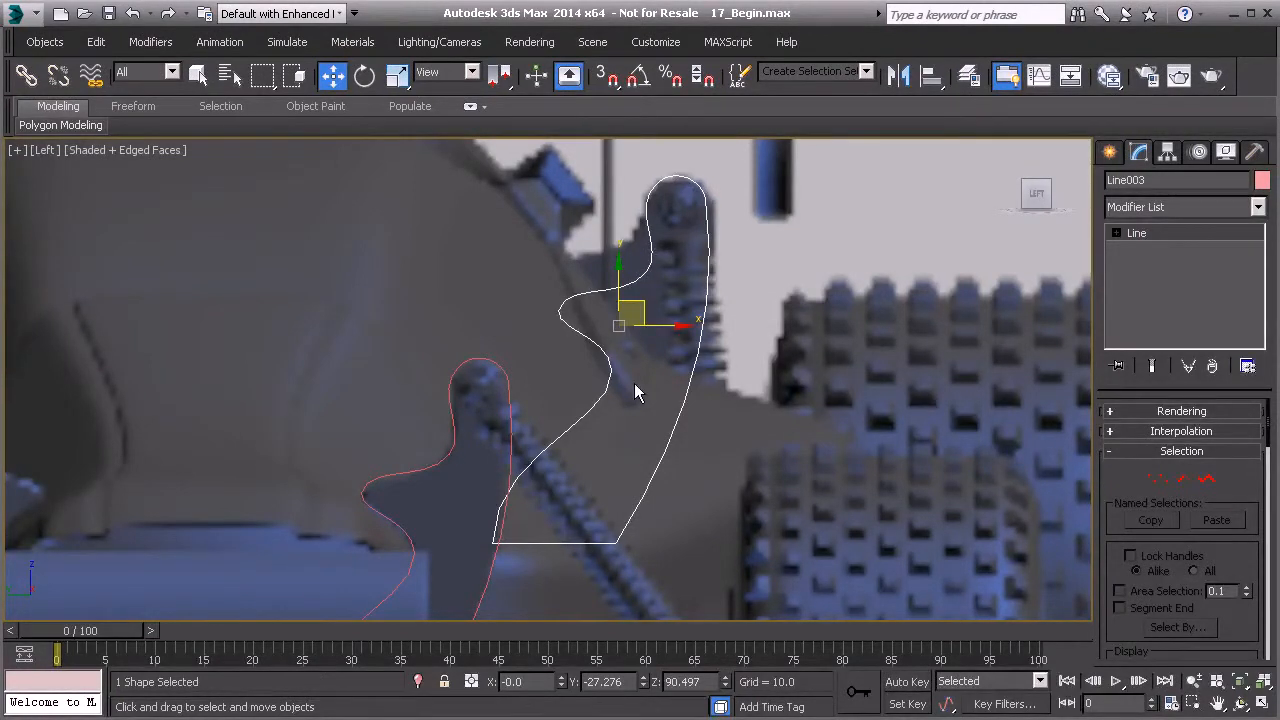
# - Switch to the front view and slide the copied spline along the car toward the rear suspension
pyautogui.press('p')
pyautogui.keyDown('alt'); pyautogui.moveTo(736, 386); pyautogui.dragTo(568, 413, button='middle'); pyautogui.keyUp('alt')
pyautogui.moveTo(598, 388); pyautogui.dragTo(690, 386)
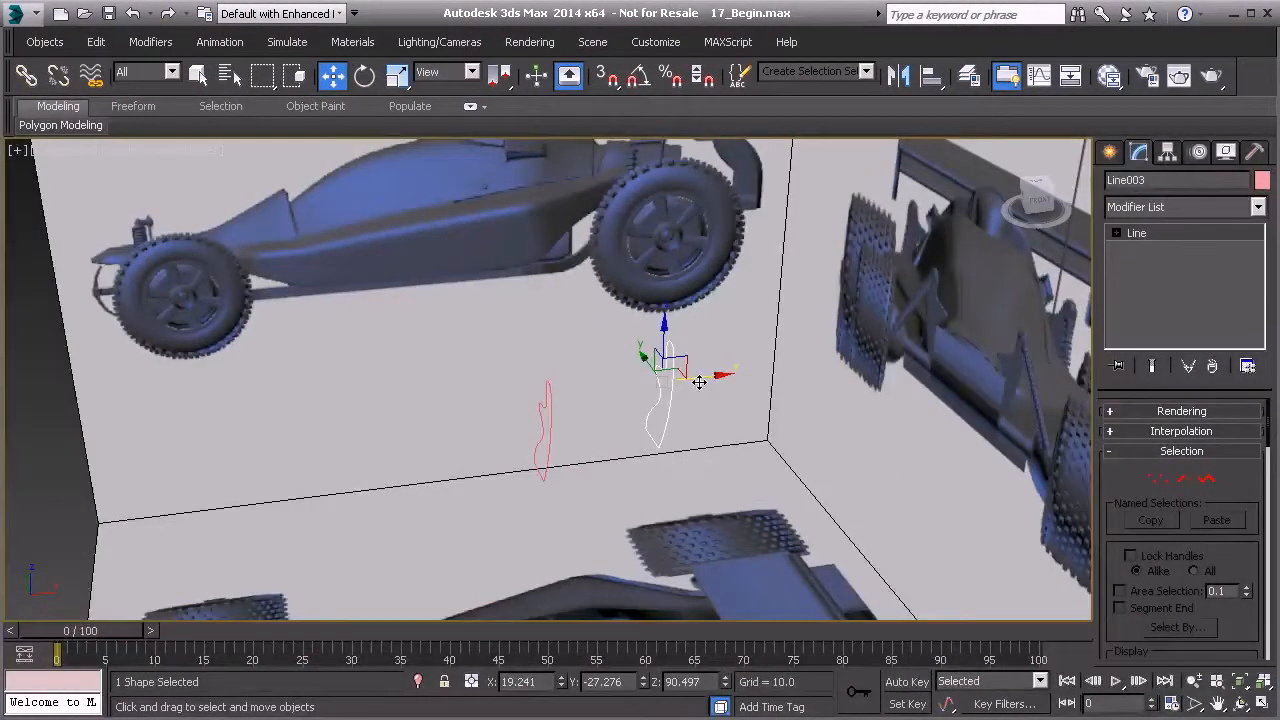
pyautogui.press('l')
pyautogui.press('f')
pyautogui.moveTo(674, 377); pyautogui.dragTo(614, 434, button='middle')
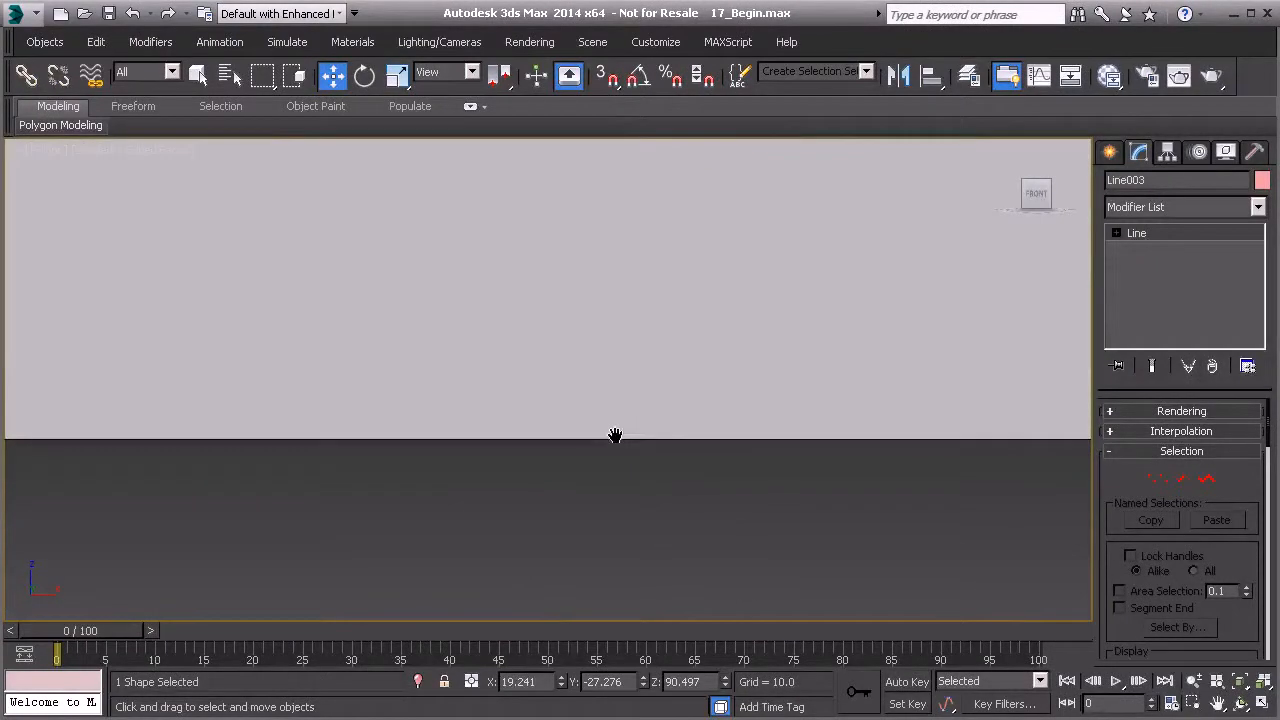
pyautogui.scroll(-7, 611, 400)
pyautogui.moveTo(627, 276); pyautogui.dragTo(554, 415, button='middle')
pyautogui.scroll(2, 554, 415)
pyautogui.scroll(4, 556, 420)
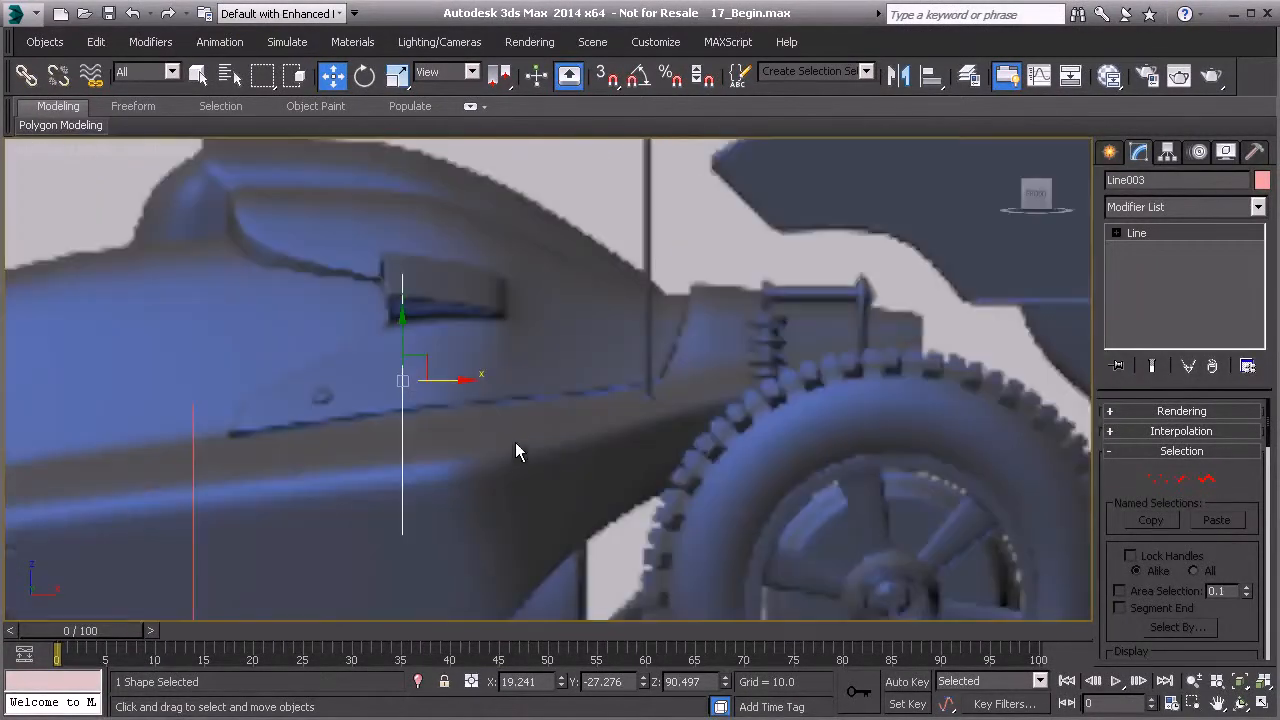
pyautogui.moveTo(457, 378); pyautogui.dragTo(918, 381)
# - Pan along the car's side in the front view to examine where both splines sit
pyautogui.moveTo(379, 508); pyautogui.dragTo(714, 418, button='middle')
pyautogui.click(530, 434)
pyautogui.moveTo(522, 505); pyautogui.dragTo(866, 500, button='middle')
pyautogui.moveTo(925, 425); pyautogui.dragTo(115, 432)
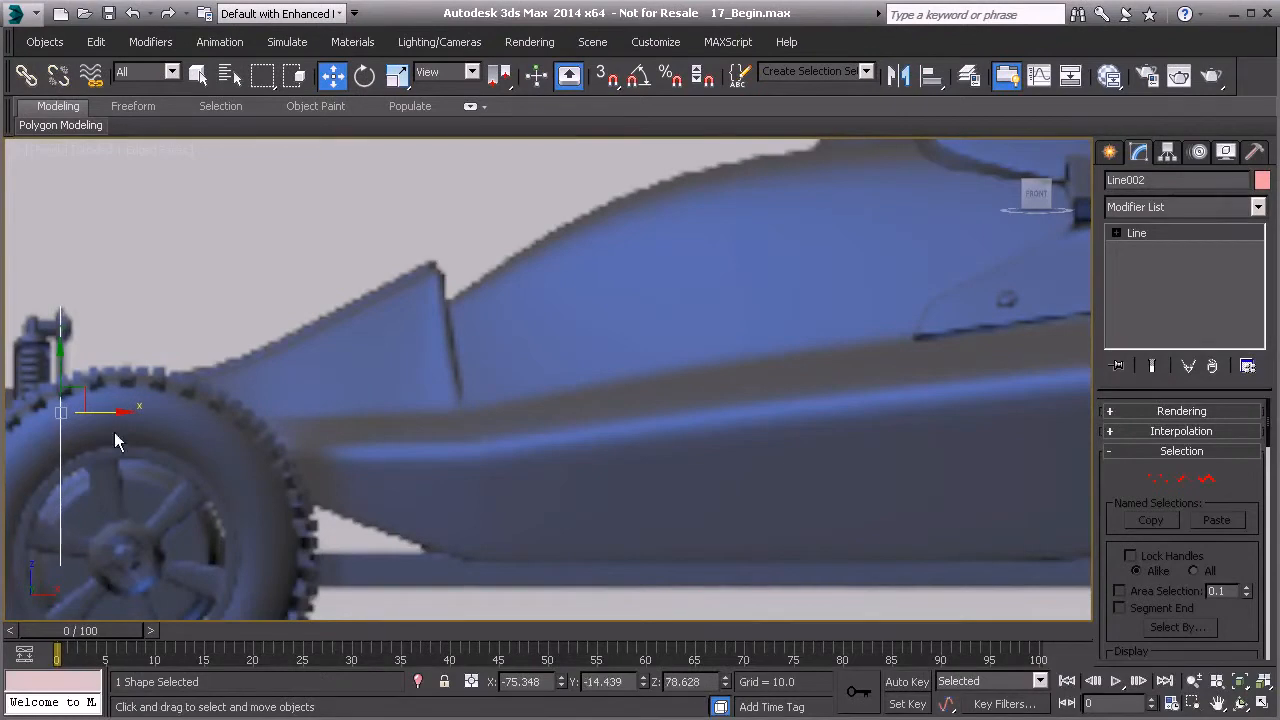
pyautogui.moveTo(116, 440); pyautogui.dragTo(224, 377, button='middle')
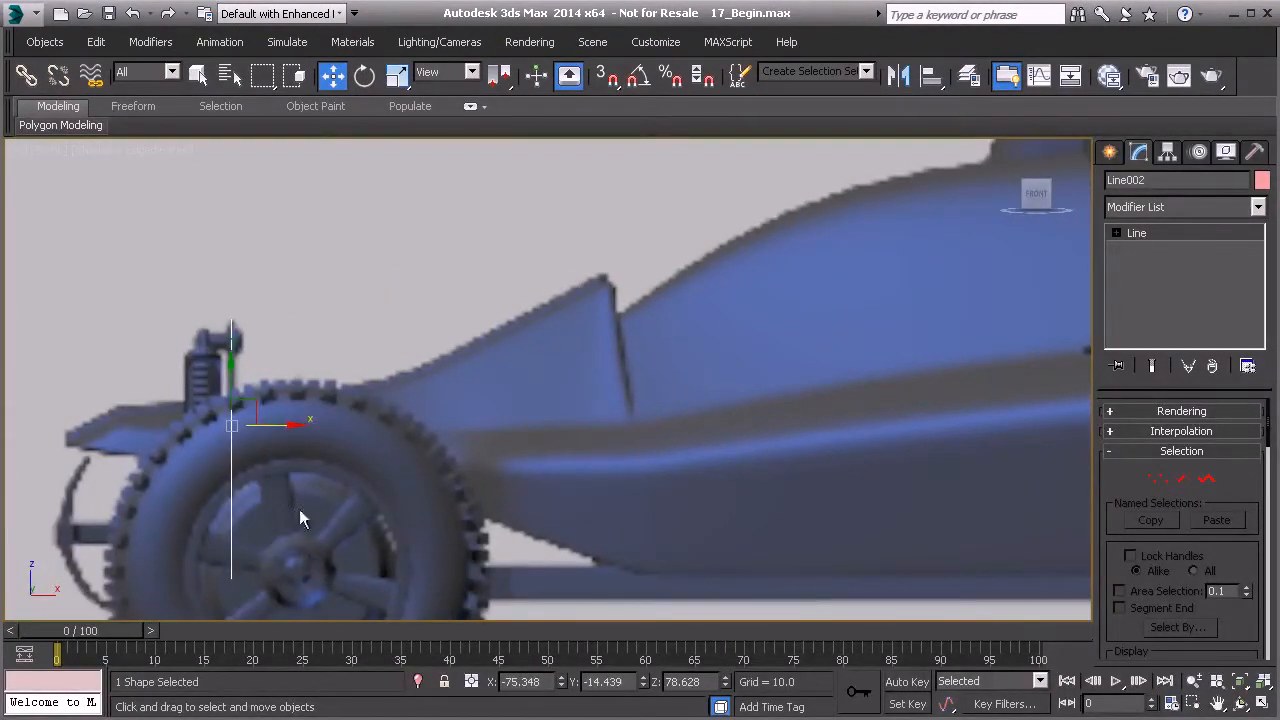
pyautogui.moveTo(431, 543); pyautogui.dragTo(212, 520, button='middle')
pyautogui.moveTo(802, 484); pyautogui.dragTo(460, 506, button='middle')
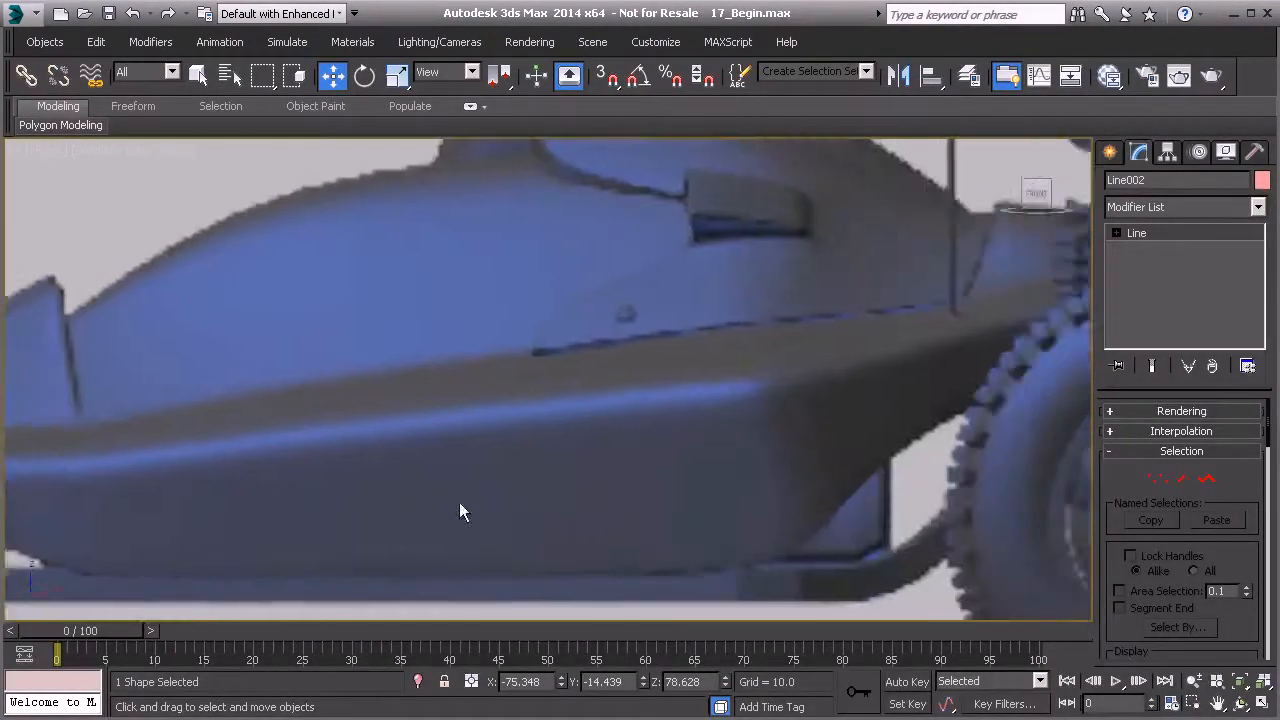
pyautogui.scroll(-5, 459, 512)
pyautogui.scroll(4, 614, 470)
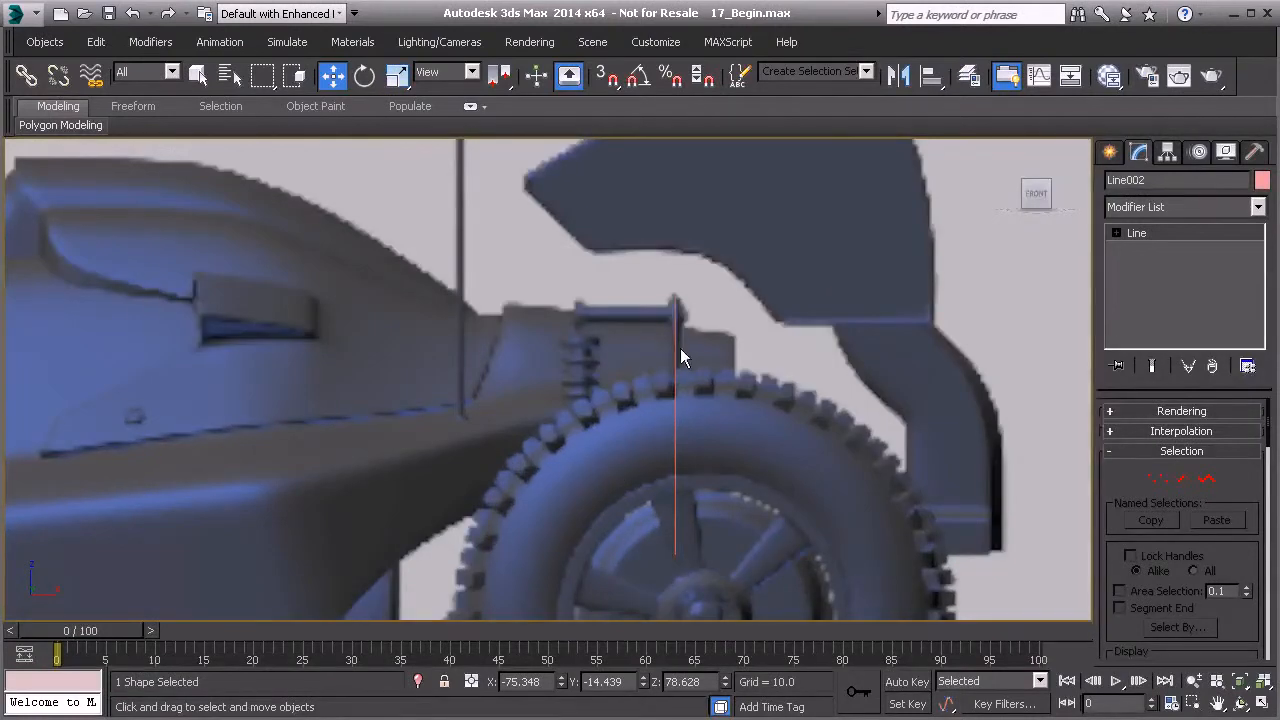
# - In the left view, enter vertex editing on the copy and move its upper vertices to fit the rear part
pyautogui.click(675, 385)
pyautogui.press('l')
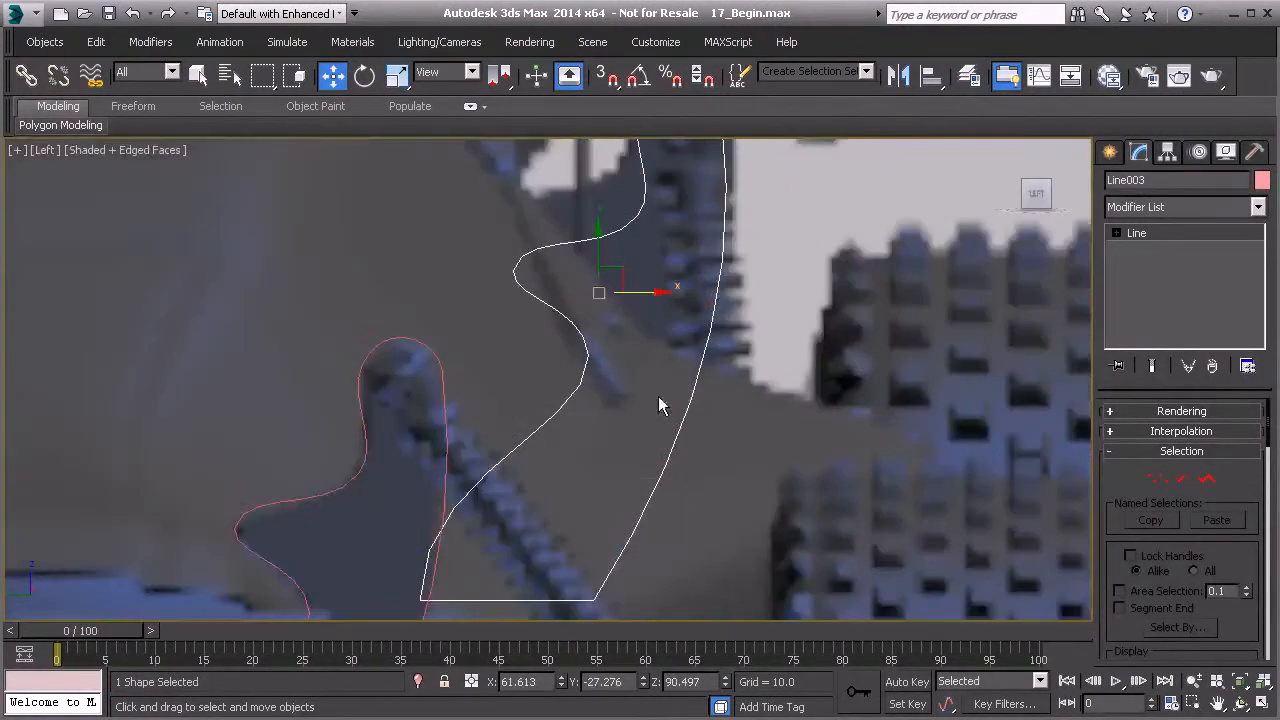
pyautogui.moveTo(658, 396); pyautogui.dragTo(571, 525, button='middle')
pyautogui.scroll(-2, 571, 525)
pyautogui.click(1157, 478)
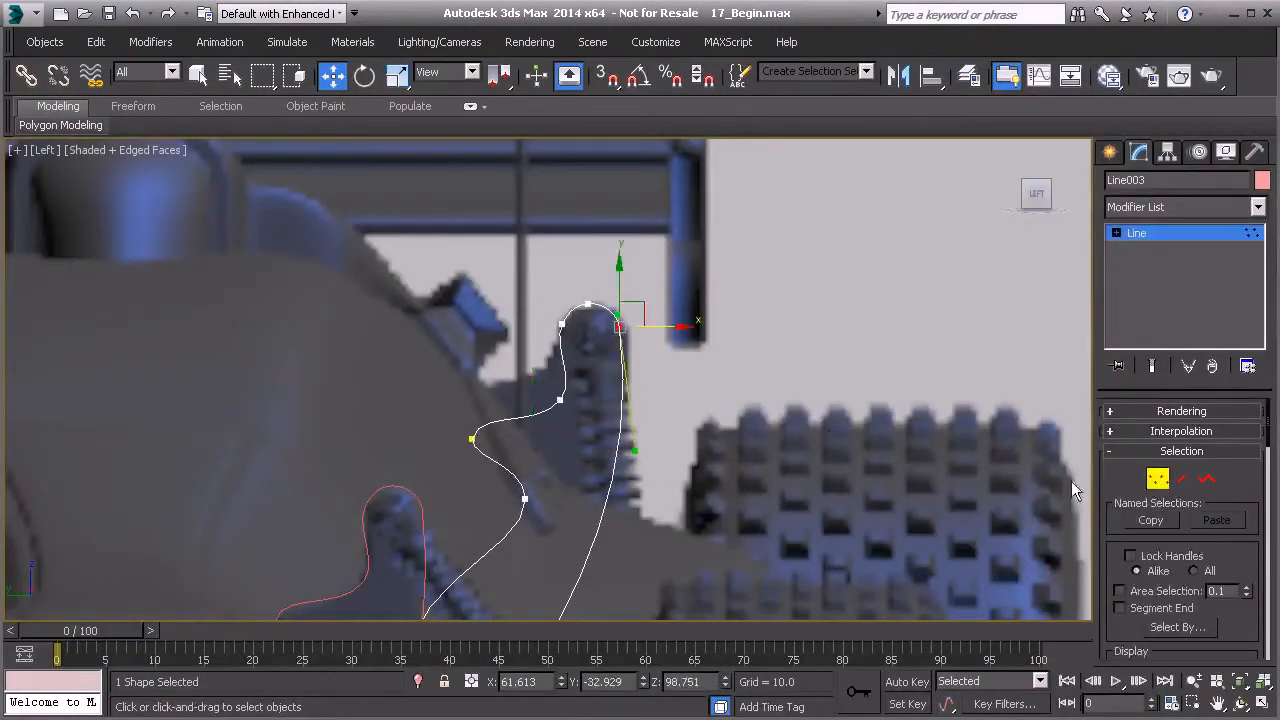
pyautogui.moveTo(558, 401); pyautogui.dragTo(549, 344)
pyautogui.scroll(2, 572, 411)
pyautogui.scroll(3, 549, 344)
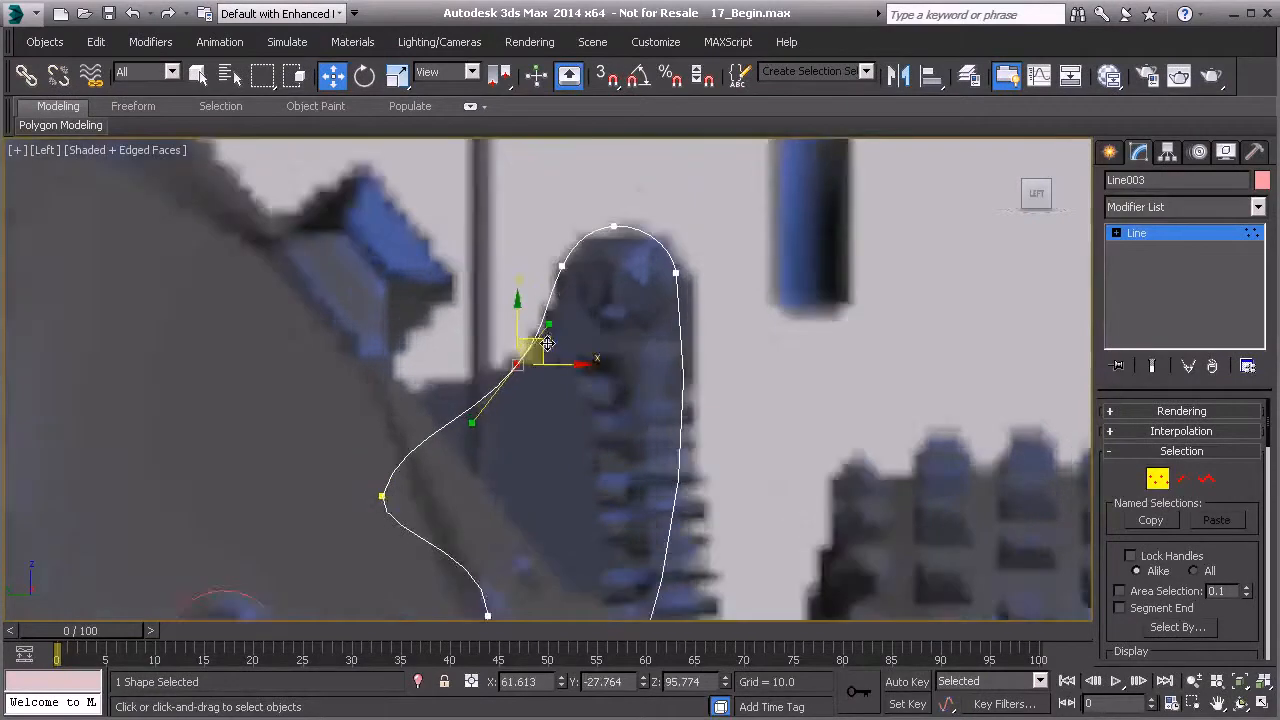
pyautogui.moveTo(609, 273); pyautogui.dragTo(609, 274)
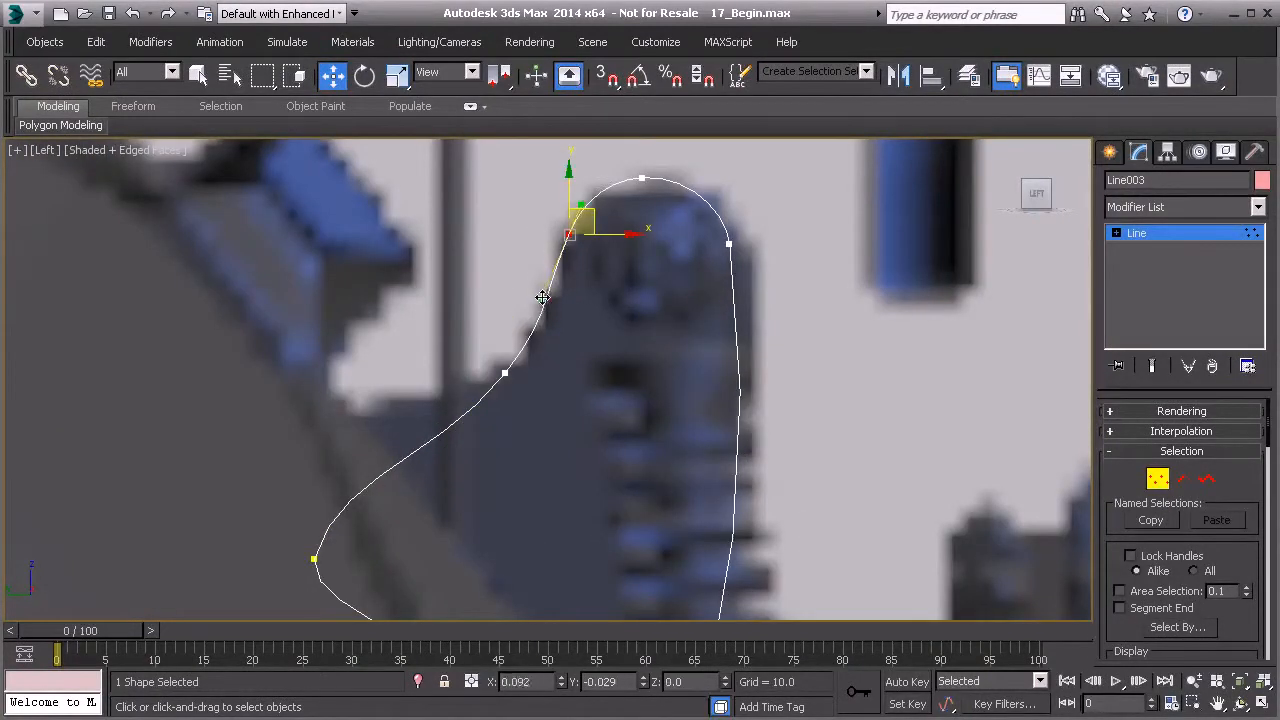
# - Adjust the copy's vertex handles to curve its upper-left edge around the part's outline
pyautogui.moveTo(484, 349); pyautogui.dragTo(534, 391)
pyautogui.moveTo(547, 328); pyautogui.dragTo(561, 331)
pyautogui.scroll(-3, 443, 423)
pyautogui.moveTo(383, 458); pyautogui.dragTo(440, 490)
pyautogui.moveTo(428, 439); pyautogui.dragTo(414, 390)
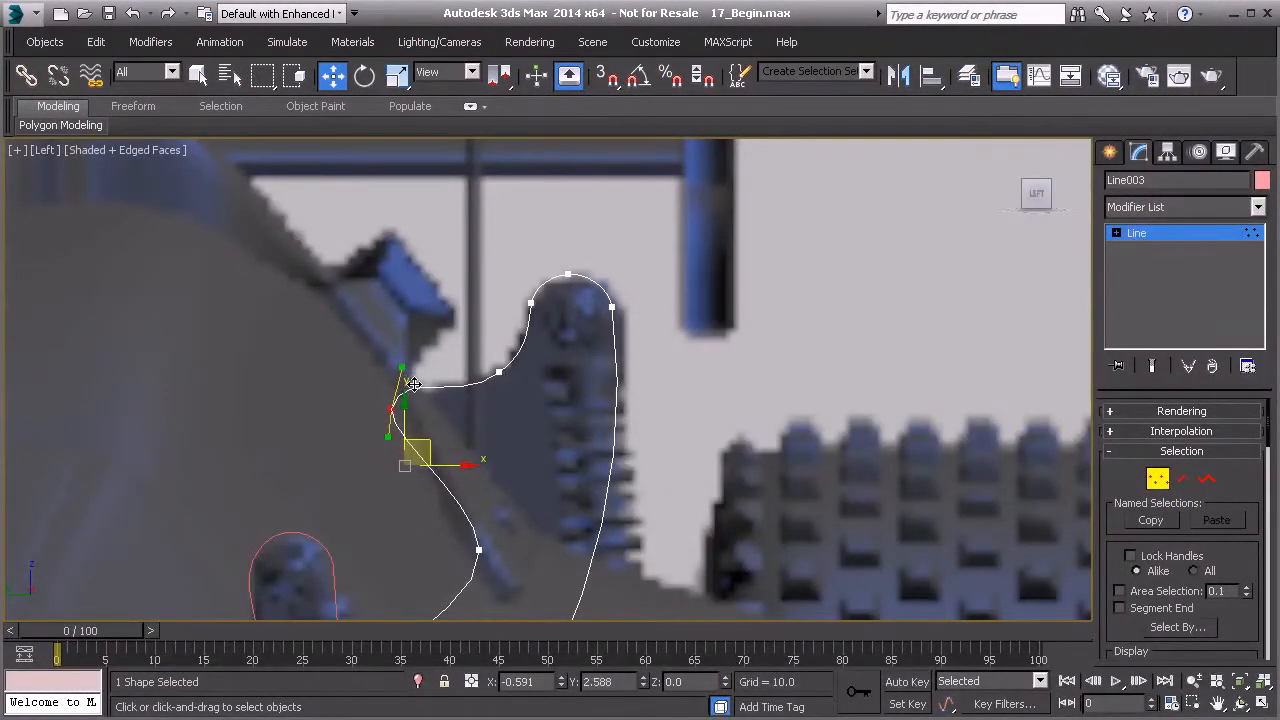
pyautogui.moveTo(453, 527); pyautogui.dragTo(509, 563)
pyautogui.moveTo(509, 555); pyautogui.dragTo(505, 501, button='middle')
pyautogui.moveTo(497, 476); pyautogui.dragTo(526, 435)
pyautogui.moveTo(371, 337); pyautogui.dragTo(431, 425)
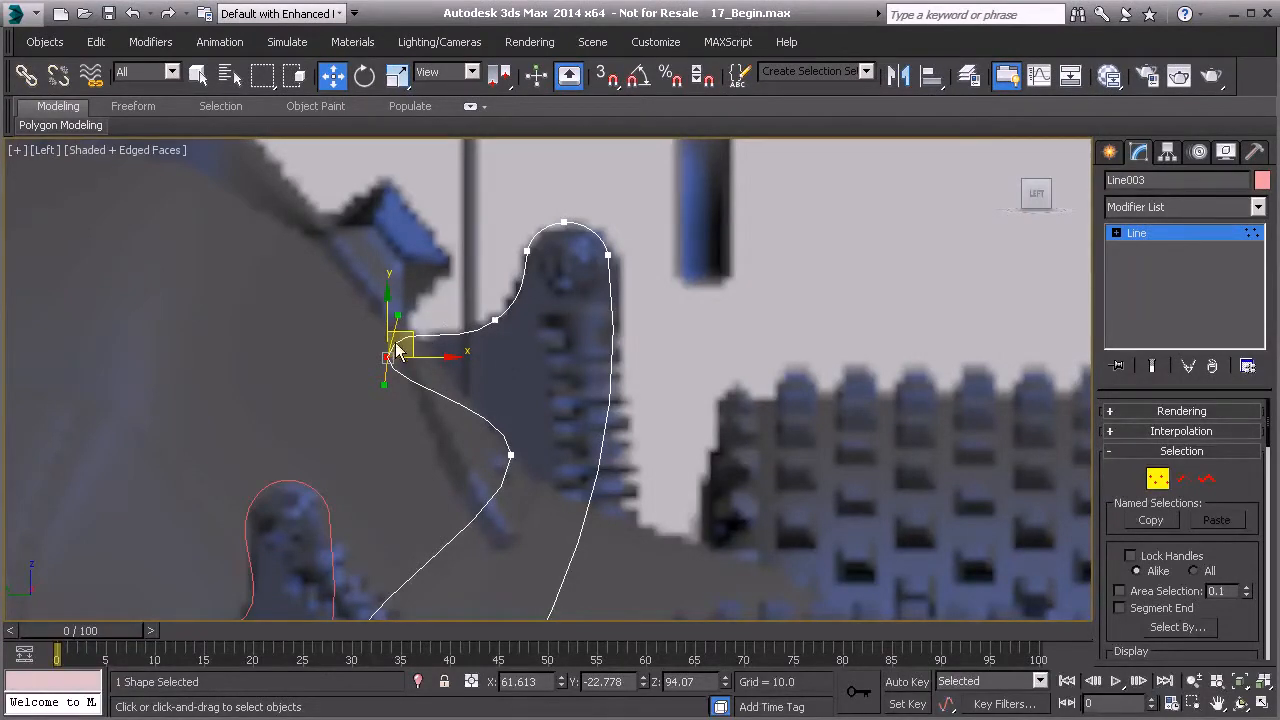
# - Refine the copy's top vertex handles to round its upper tip
pyautogui.scroll(3, 397, 347)
pyautogui.click(538, 310)
pyautogui.moveTo(557, 295); pyautogui.dragTo(562, 281)
pyautogui.moveTo(574, 240); pyautogui.dragTo(551, 270, button='middle')
pyautogui.scroll(-2, 570, 267)
pyautogui.scroll(-2, 609, 534)
pyautogui.moveTo(606, 534); pyautogui.dragTo(600, 357, button='middle')
pyautogui.moveTo(520, 320); pyautogui.dragTo(586, 379, button='middle')
pyautogui.scroll(-2, 562, 400)
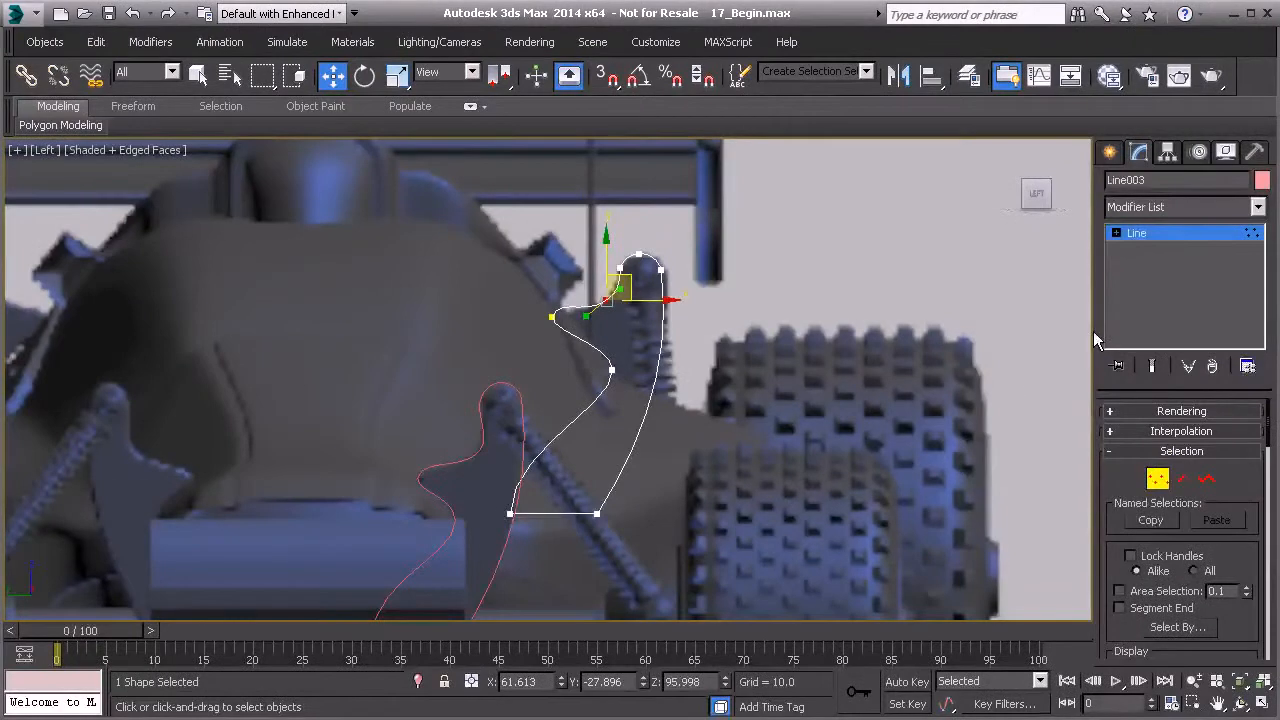
# - Exit vertex editing and orbit the perspective view to inspect the copy against the car body
pyautogui.click(1188, 233)
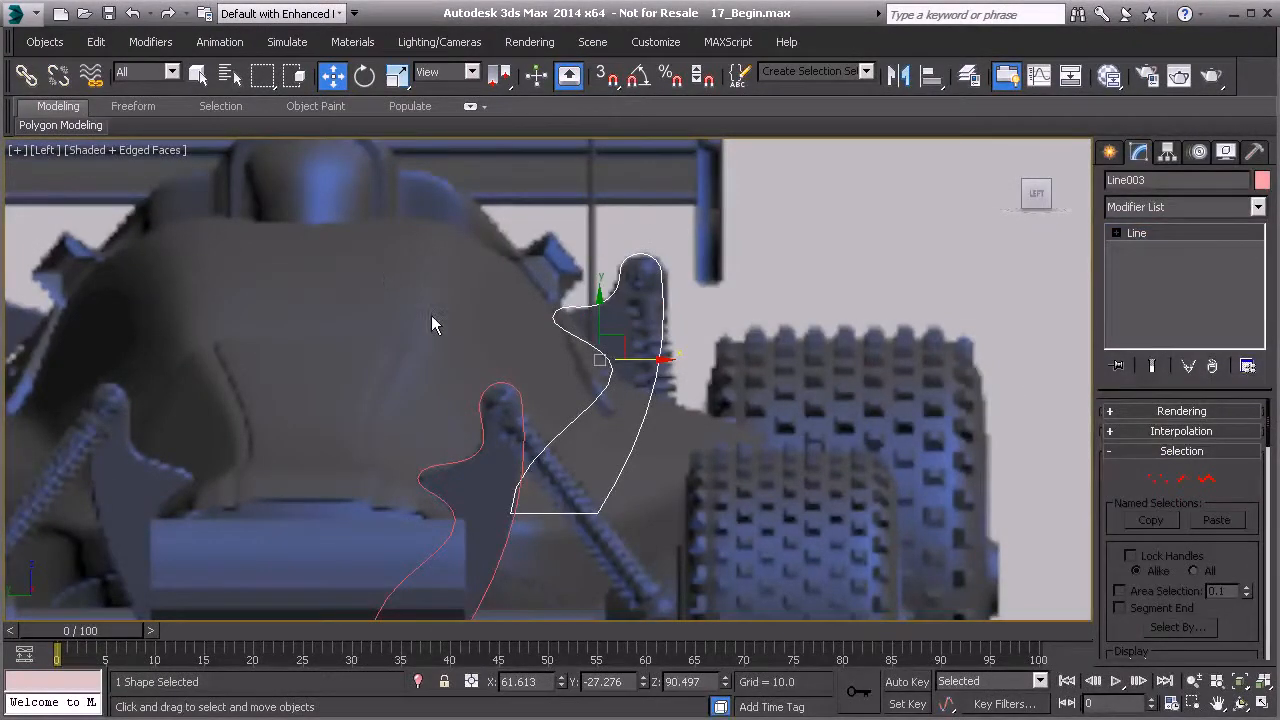
pyautogui.rightClick(431, 316)
pyautogui.click(514, 217)
pyautogui.scroll(5, 580, 340)
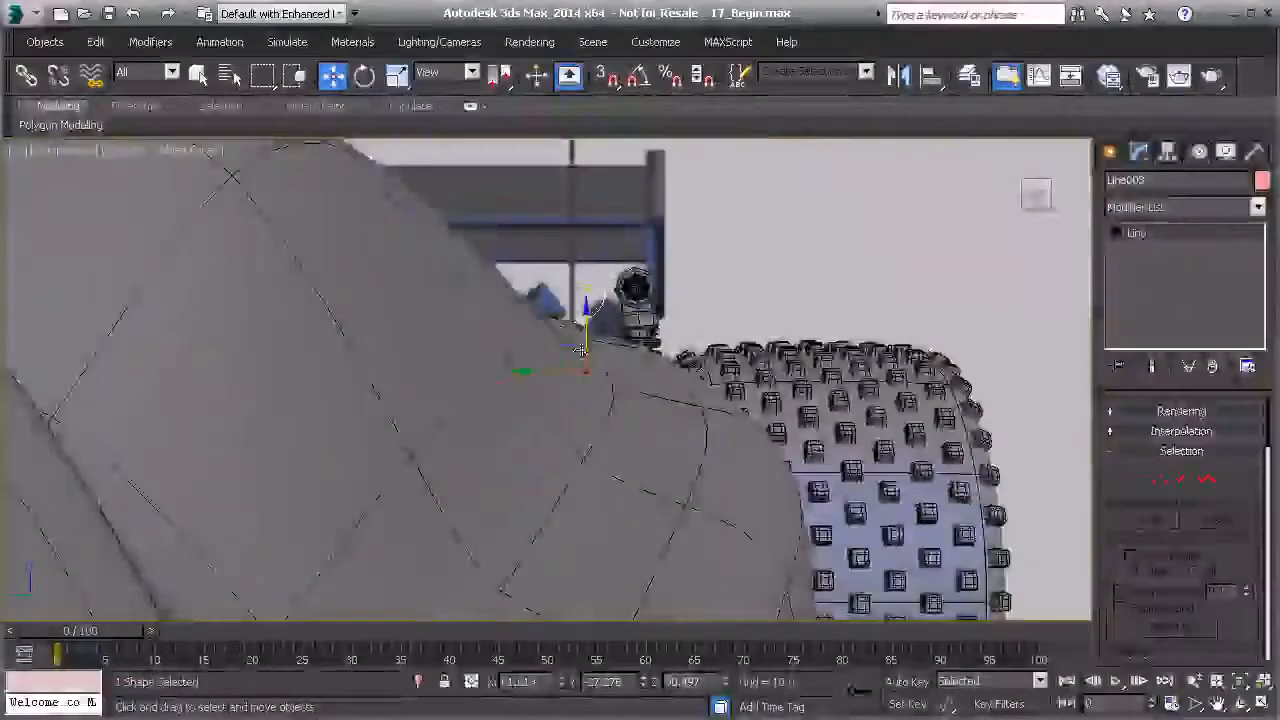
pyautogui.moveTo(580, 350)
pyautogui.keyDown('alt'); pyautogui.mouseDown(button='middle')
pyautogui.moveTo(562, 386)
pyautogui.moveTo(566, 462)
pyautogui.moveTo(572, 358)
pyautogui.moveTo(635, 388)
pyautogui.moveTo(588, 370)
pyautogui.mouseUp(button='middle'); pyautogui.keyUp('alt')
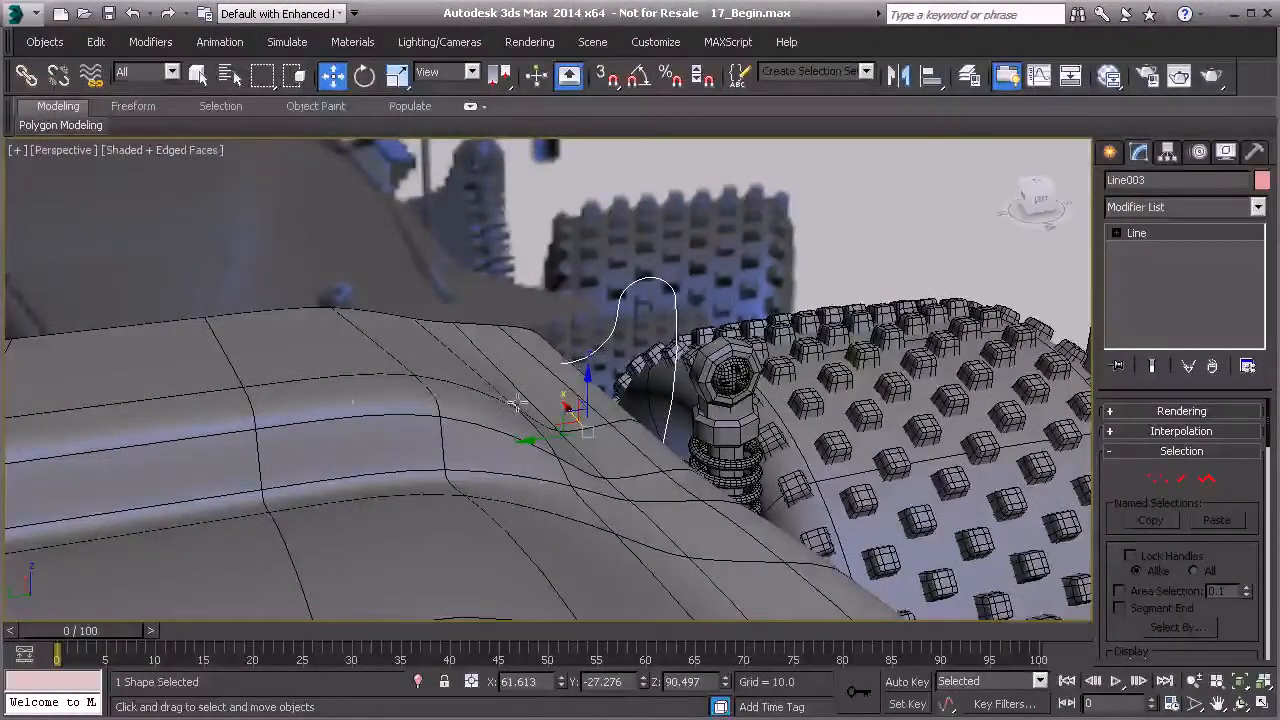
pyautogui.moveTo(582, 381)
pyautogui.keyDown('alt'); pyautogui.mouseDown(button='middle')
pyautogui.moveTo(605, 341)
pyautogui.moveTo(487, 420)
pyautogui.moveTo(568, 366)
pyautogui.mouseUp(button='middle'); pyautogui.keyUp('alt')
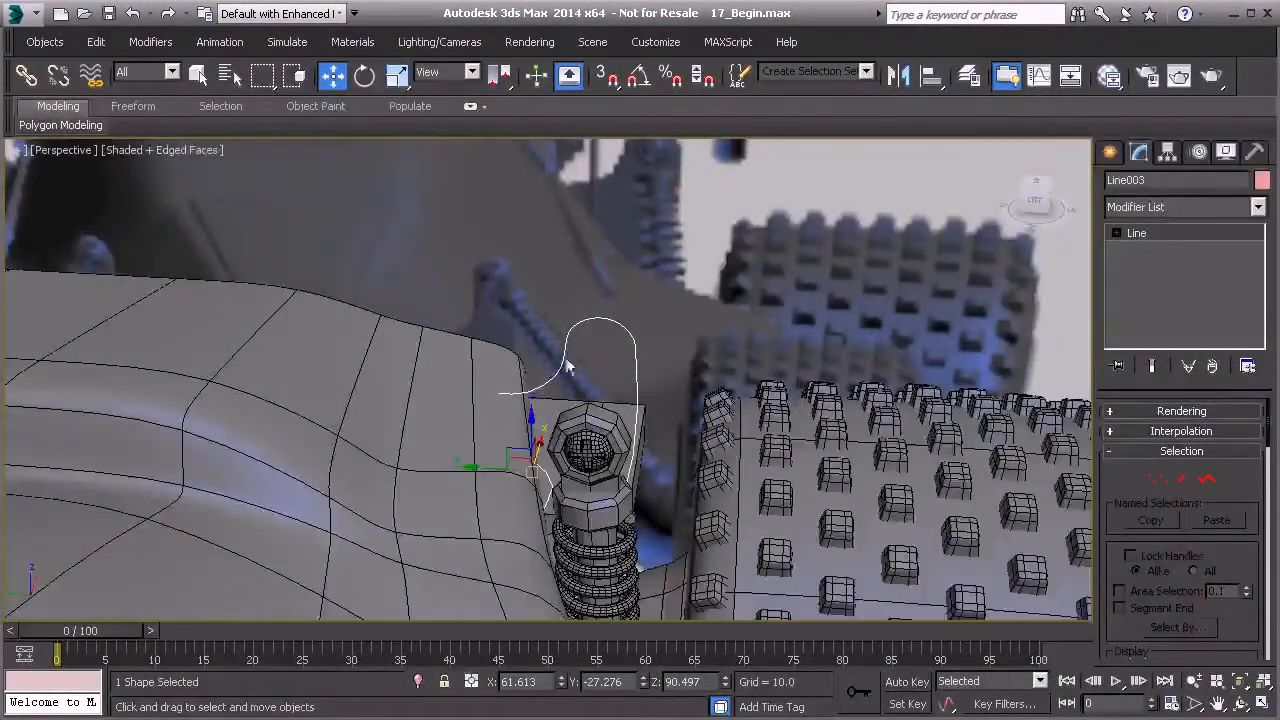
# - Move the copy's end vertex in perspective so it rests against the car body surface
pyautogui.click(1141, 484)
pyautogui.moveTo(521, 490); pyautogui.dragTo(521, 491)
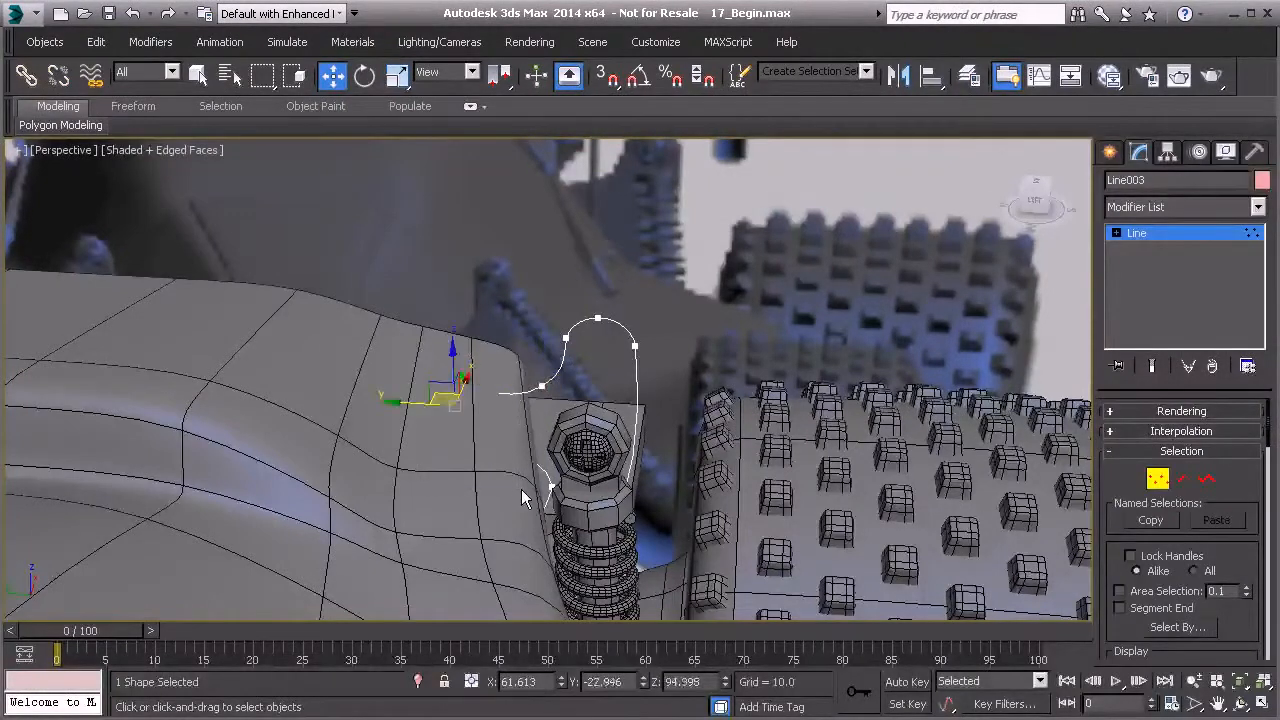
pyautogui.press('F3')
pyautogui.keyDown('alt'); pyautogui.moveTo(473, 432); pyautogui.dragTo(469, 412, button='middle'); pyautogui.keyUp('alt')
pyautogui.moveTo(396, 353); pyautogui.dragTo(472, 452)
pyautogui.moveTo(466, 374); pyautogui.dragTo(446, 300)
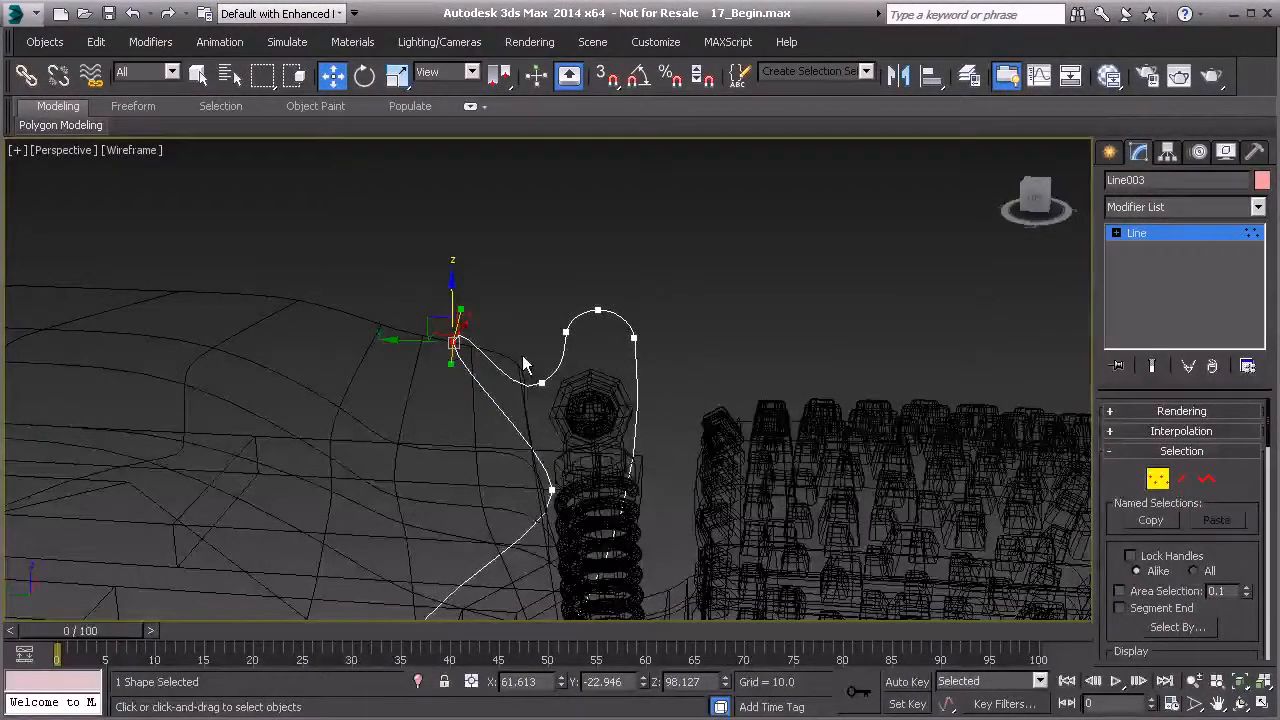
pyautogui.press('F3')
pyautogui.moveTo(451, 295); pyautogui.dragTo(450, 299)
pyautogui.moveTo(538, 336); pyautogui.dragTo(534, 316)
pyautogui.scroll(3, 574, 368)
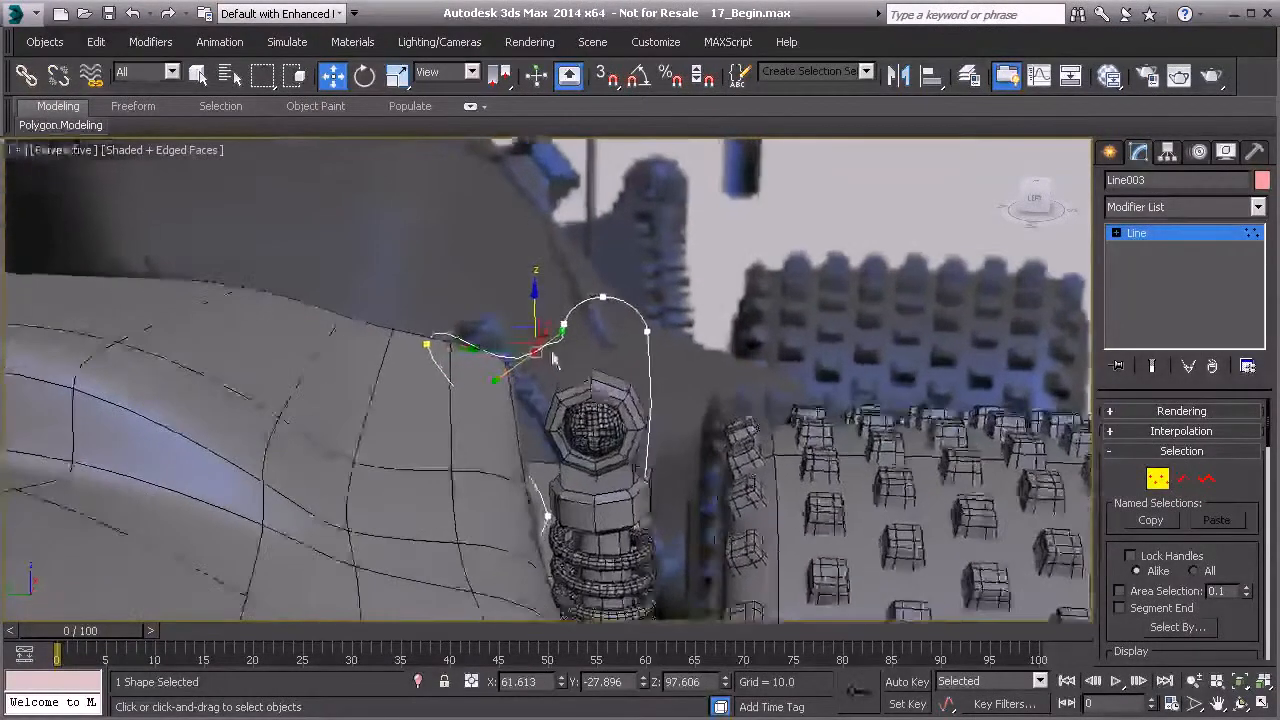
# - Move the copy's lower vertex in depth to follow the car body near the shock absorber
pyautogui.click(565, 323)
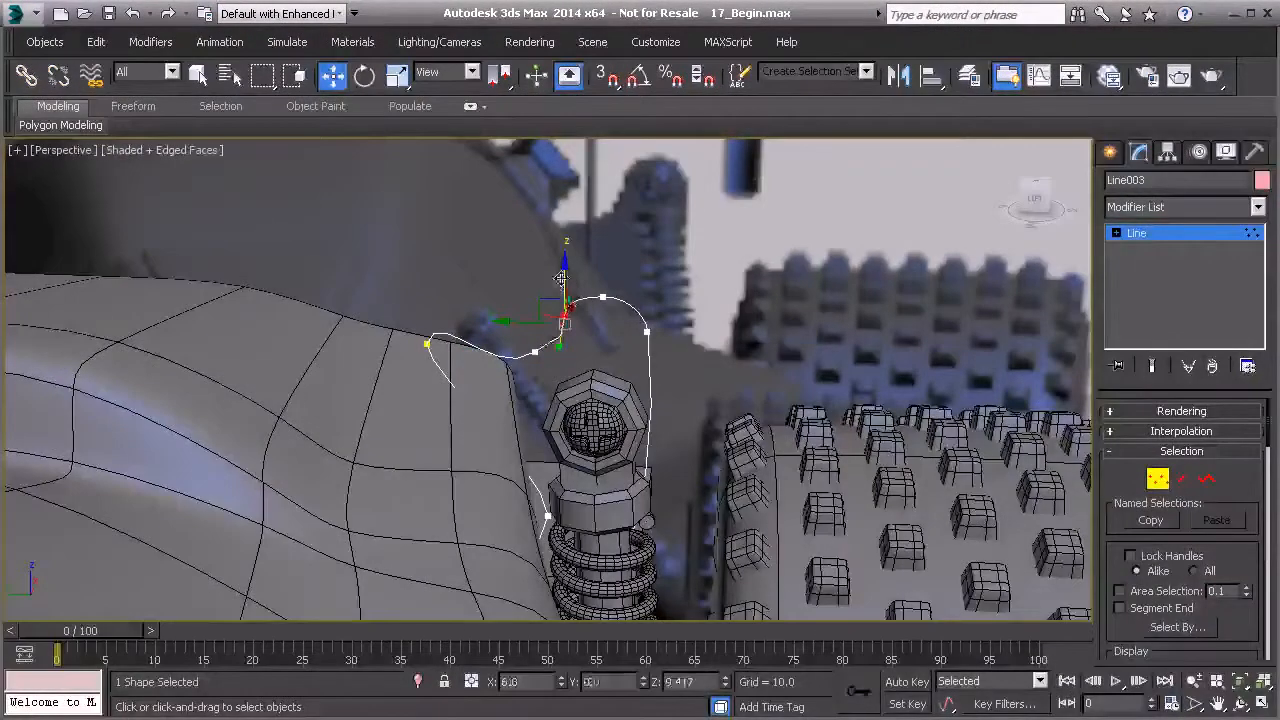
pyautogui.click(548, 514)
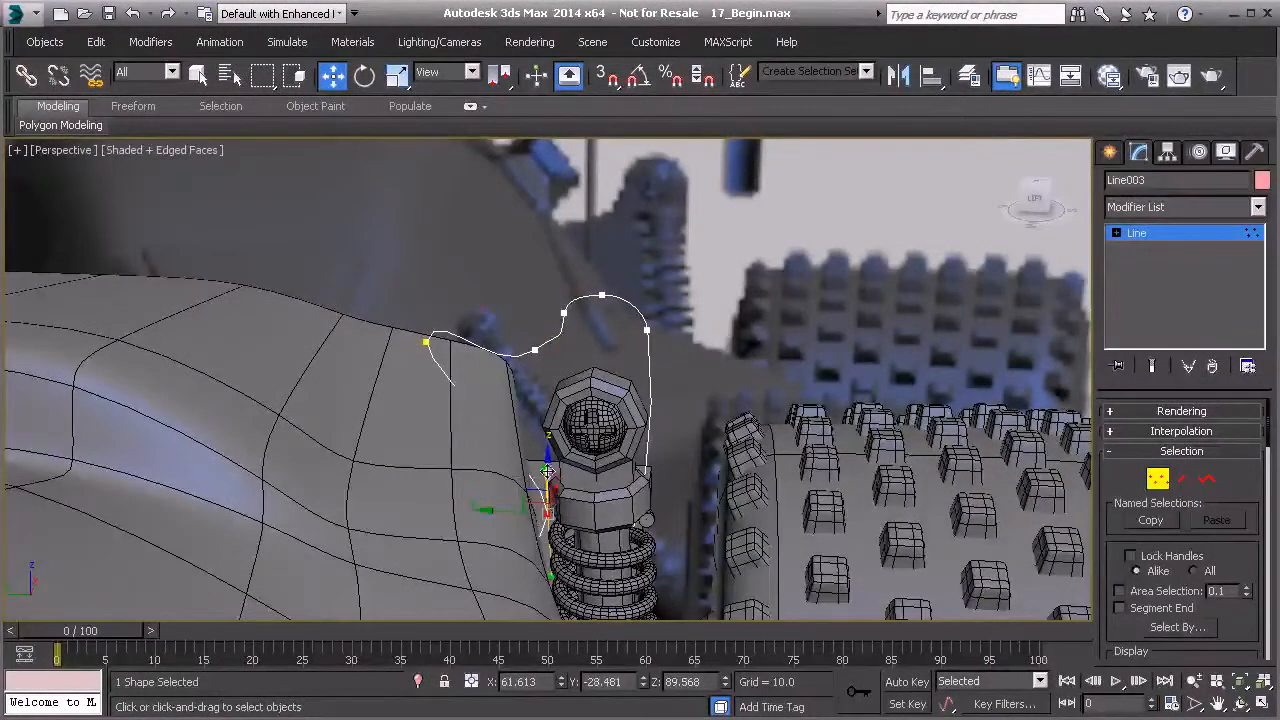
pyautogui.scroll(1, 567, 495)
pyautogui.moveTo(549, 464); pyautogui.dragTo(551, 433)
pyautogui.keyDown('alt'); pyautogui.moveTo(551, 433); pyautogui.dragTo(642, 173, button='middle'); pyautogui.keyUp('alt')
pyautogui.moveTo(744, 631); pyautogui.dragTo(551, 543)
pyautogui.moveTo(744, 557); pyautogui.dragTo(503, 449)
pyautogui.moveTo(555, 486); pyautogui.dragTo(547, 468)
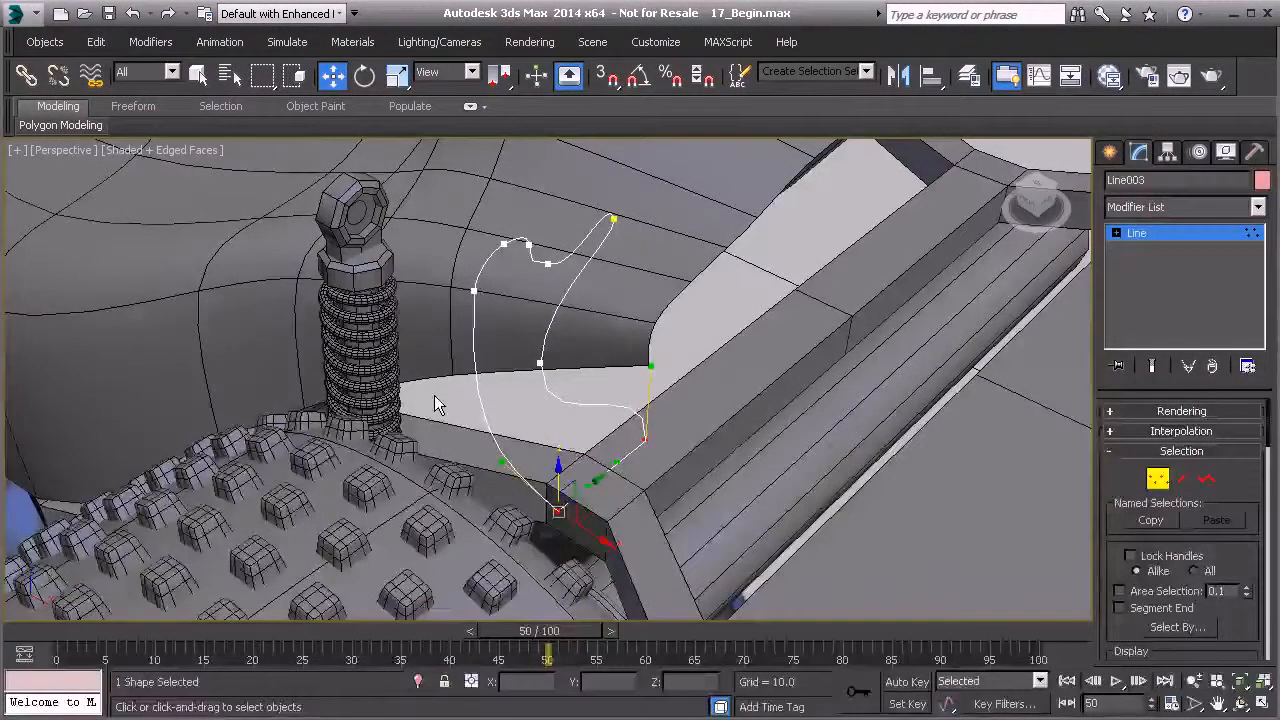
# - In the left wireframe view, convert the copy's left tip vertex to Corner
pyautogui.press('l')
pyautogui.moveTo(589, 340)
pyautogui.mouseDown(button='middle')
pyautogui.moveTo(511, 335)
pyautogui.moveTo(552, 323)
pyautogui.mouseUp(button='middle')
pyautogui.press('F3')
pyautogui.scroll(4, 510, 298)
pyautogui.scroll(-4, 527, 311)
pyautogui.moveTo(539, 408); pyautogui.dragTo(542, 387, button='middle')
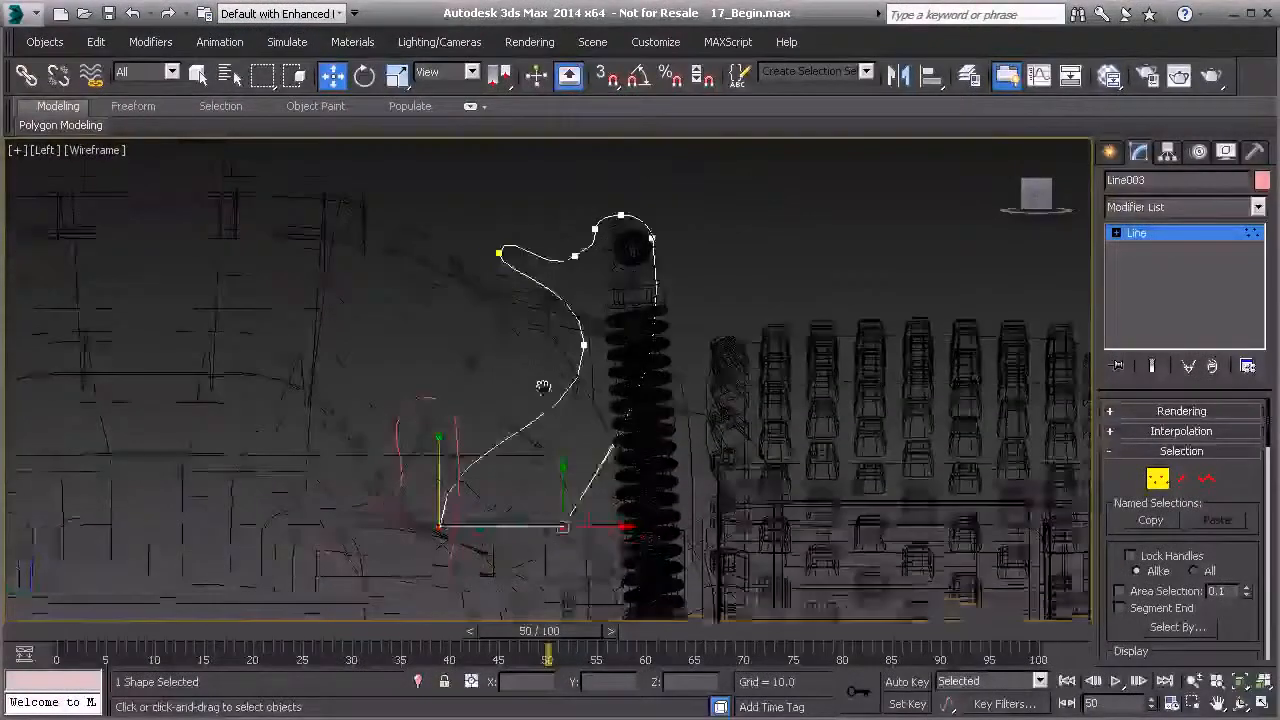
pyautogui.scroll(4, 538, 400)
pyautogui.scroll(-3, 551, 371)
pyautogui.scroll(2, 505, 285)
pyautogui.click(522, 296)
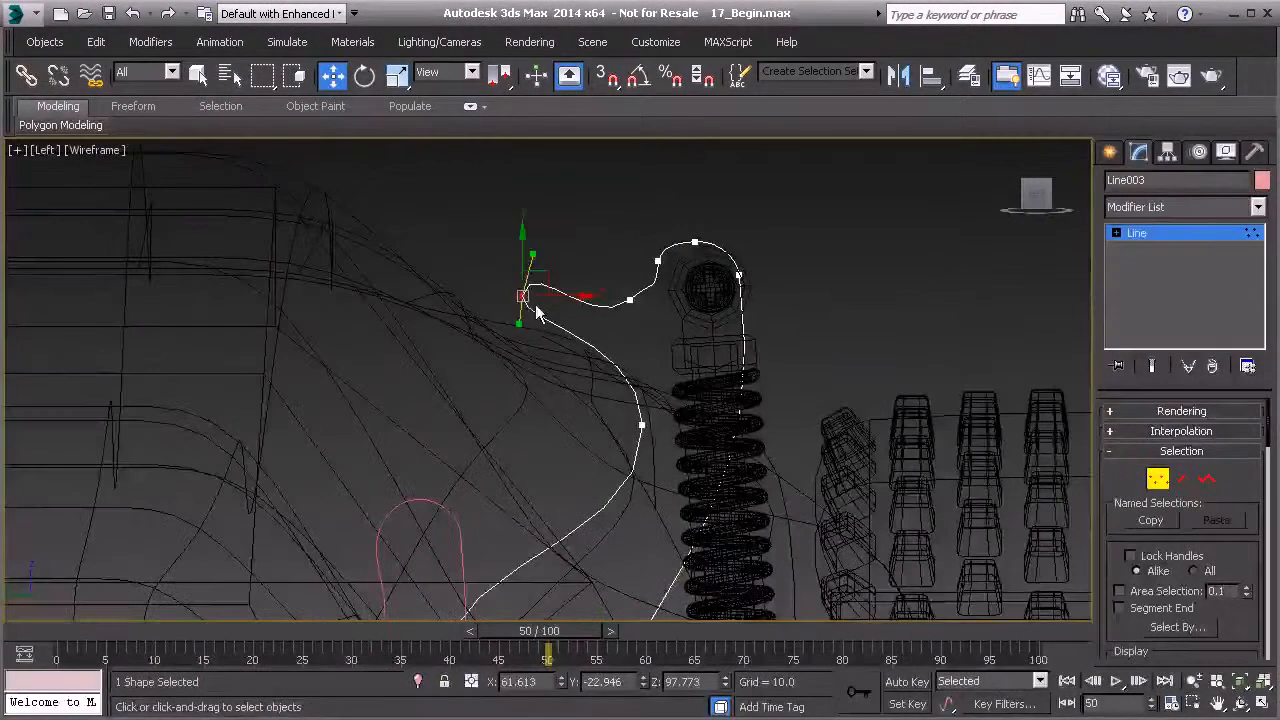
pyautogui.scroll(3, 520, 325)
pyautogui.rightClick(511, 346)
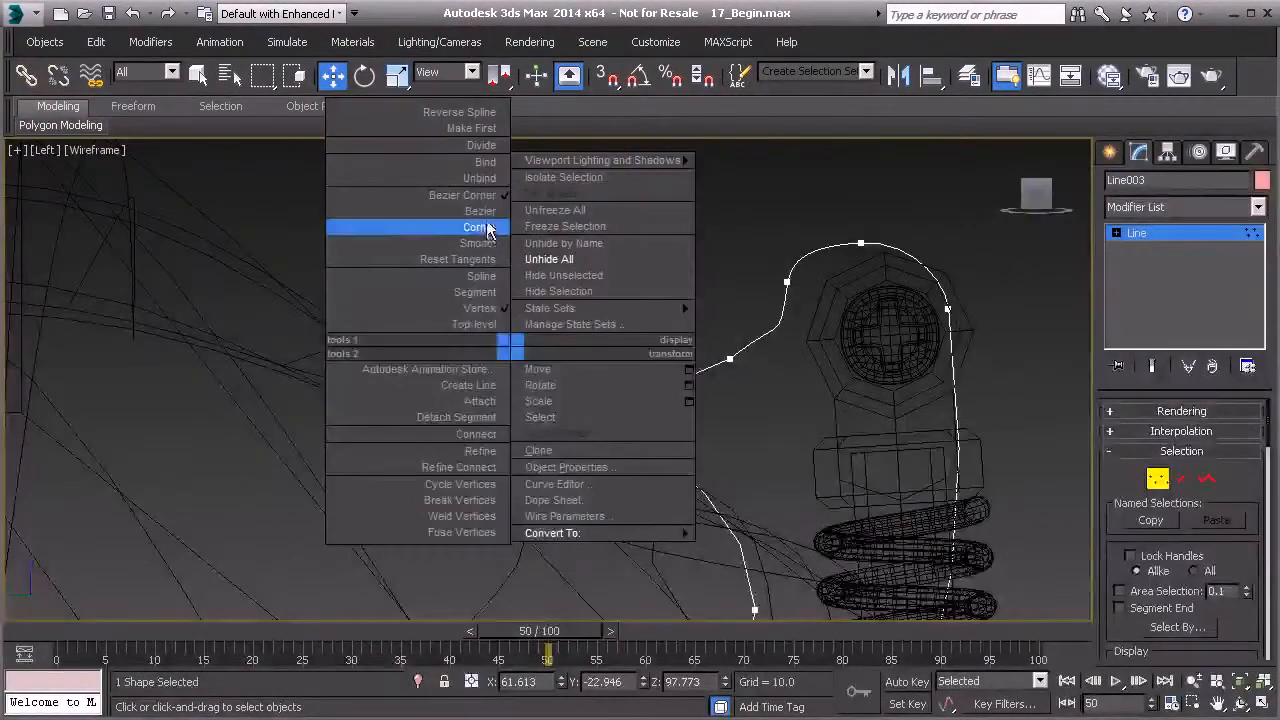
pyautogui.click(480, 227)
# - Raise the tip vertex slightly and shift the dip vertex left along the copy's top edge
pyautogui.moveTo(522, 274); pyautogui.dragTo(525, 240)
pyautogui.click(731, 360)
pyautogui.moveTo(731, 360); pyautogui.dragTo(634, 380, button='middle')
pyautogui.scroll(2, 634, 380)
pyautogui.click(320, 370)
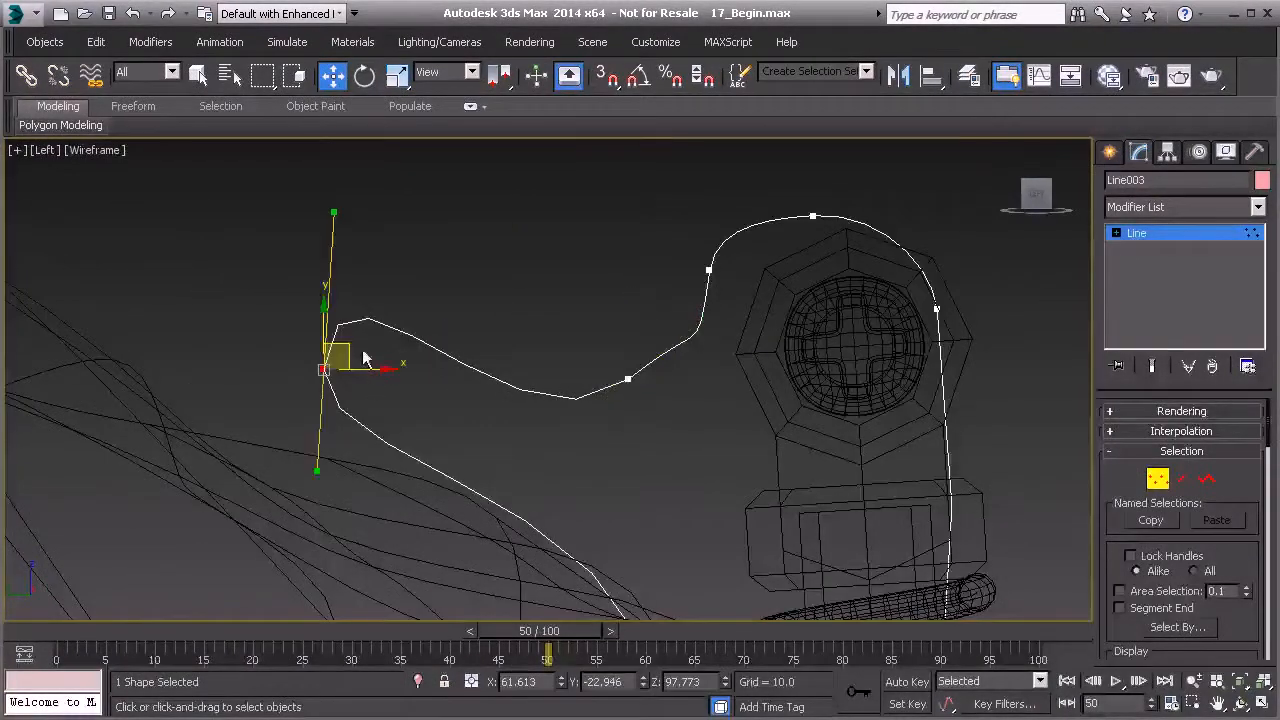
# - Adjust the tip and dip vertices' handles to smooth the copy's upper edge
pyautogui.moveTo(336, 217); pyautogui.dragTo(396, 251)
pyautogui.moveTo(352, 350); pyautogui.dragTo(352, 369)
pyautogui.click(628, 379)
pyautogui.moveTo(706, 316); pyautogui.dragTo(672, 378)
pyautogui.click(705, 270)
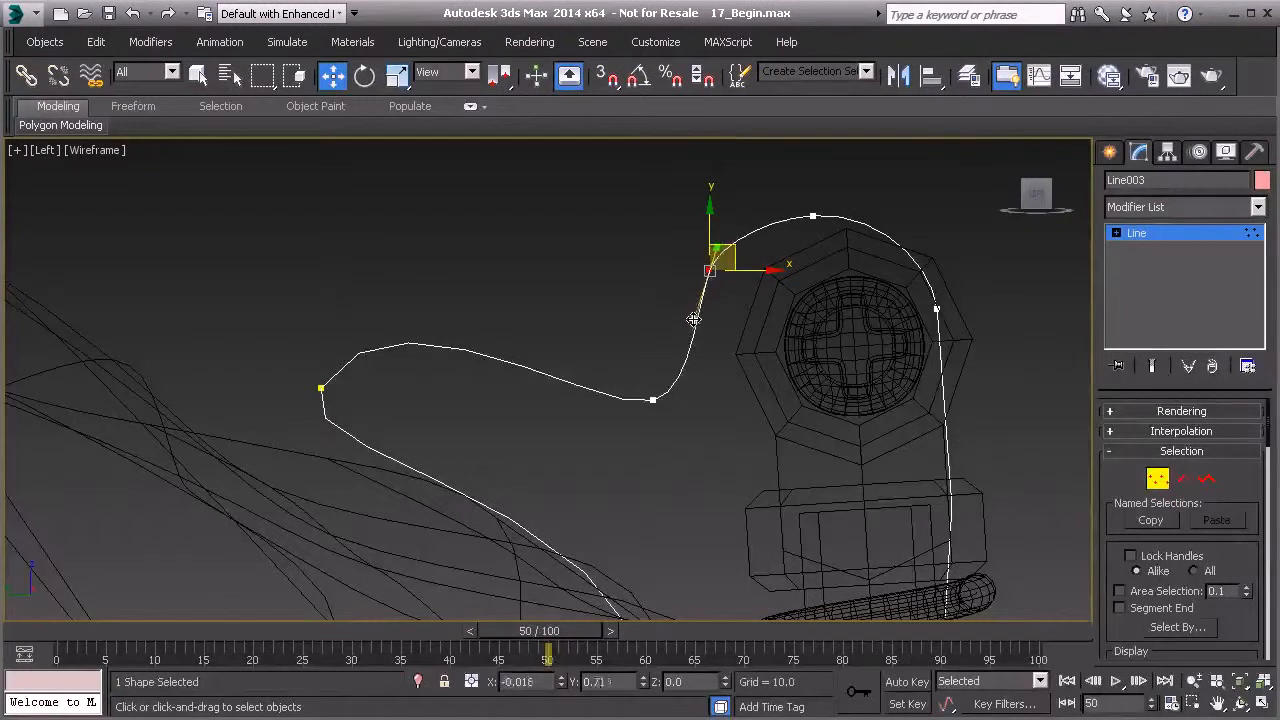
# - Adjust the copy's right-side vertex and its long handle so the curve follows the shock mount
pyautogui.moveTo(814, 214); pyautogui.dragTo(698, 190, button='middle')
pyautogui.click(725, 216)
pyautogui.click(846, 309)
pyautogui.moveTo(913, 345); pyautogui.dragTo(790, 304, button='middle')
pyautogui.moveTo(777, 271); pyautogui.dragTo(823, 276)
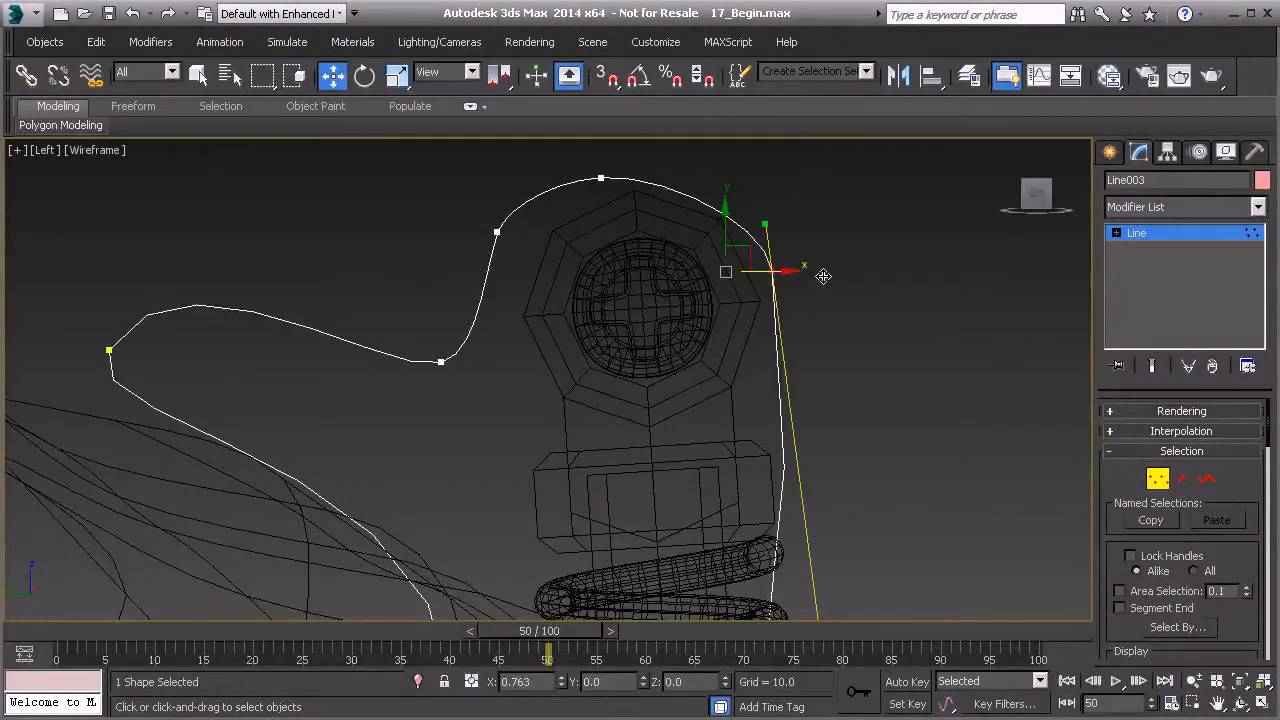
# - Refine the copy's top vertex and the upper vertex above the dip along its top edge
pyautogui.click(598, 180)
pyautogui.moveTo(598, 180); pyautogui.dragTo(577, 247, button='middle')
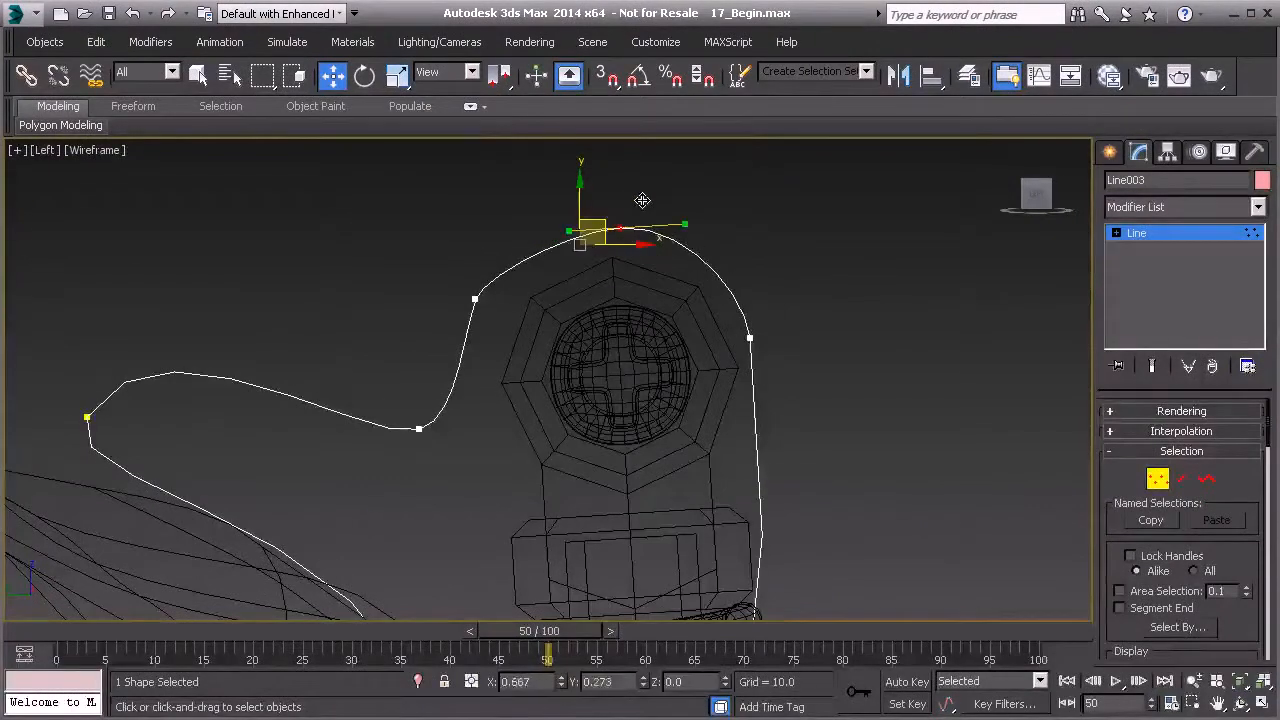
pyautogui.click(475, 298)
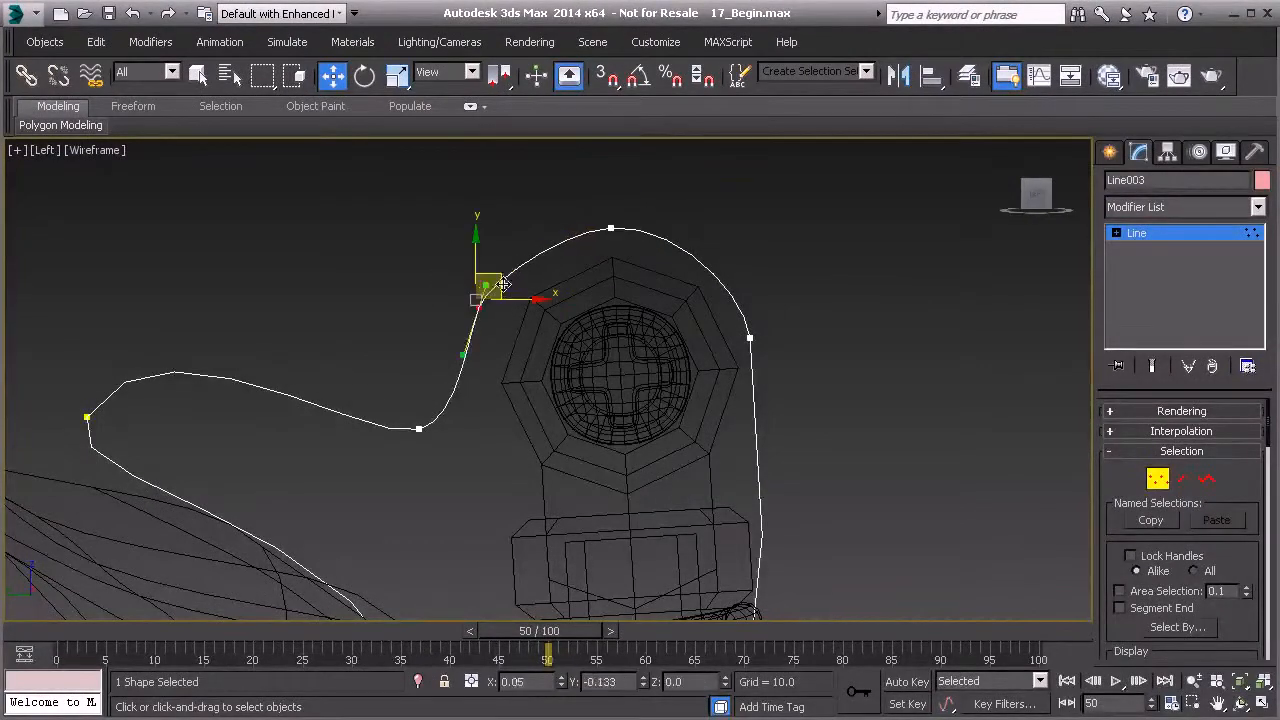
pyautogui.moveTo(514, 286); pyautogui.dragTo(514, 286)
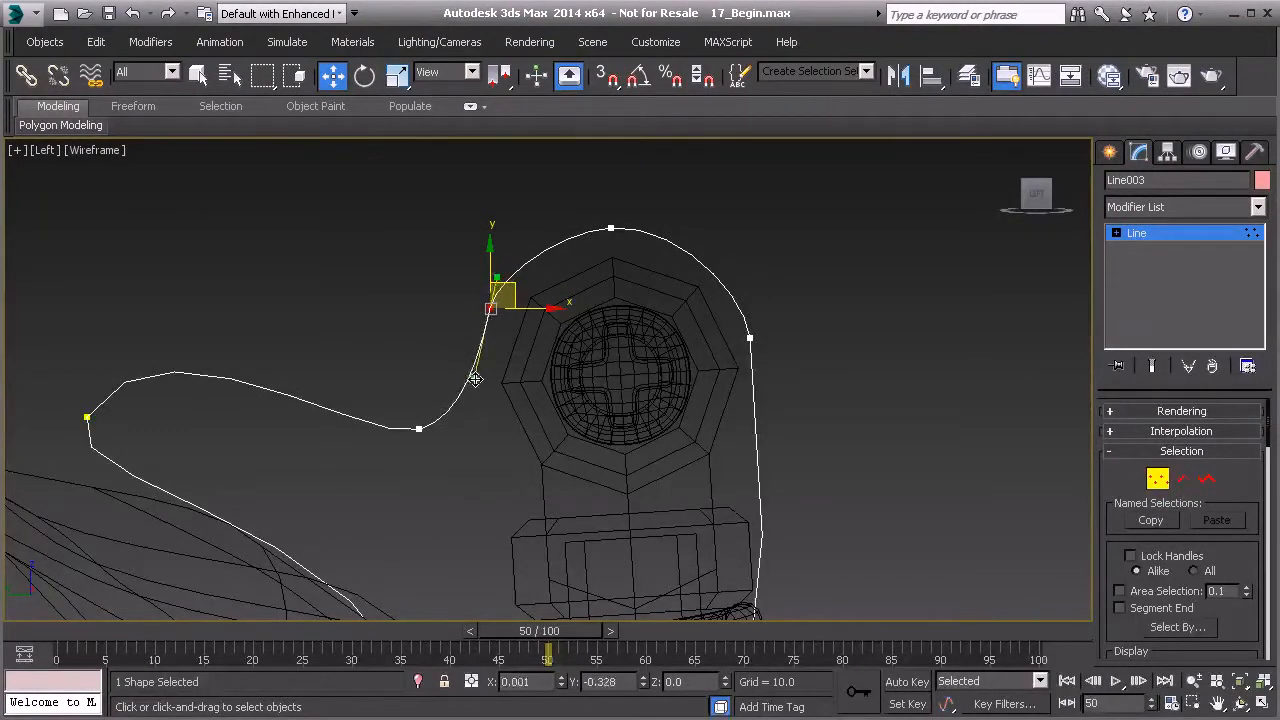
# - Select the copy's right vertex, then nudge the bottom vertex slightly sideways
pyautogui.click(749, 336)
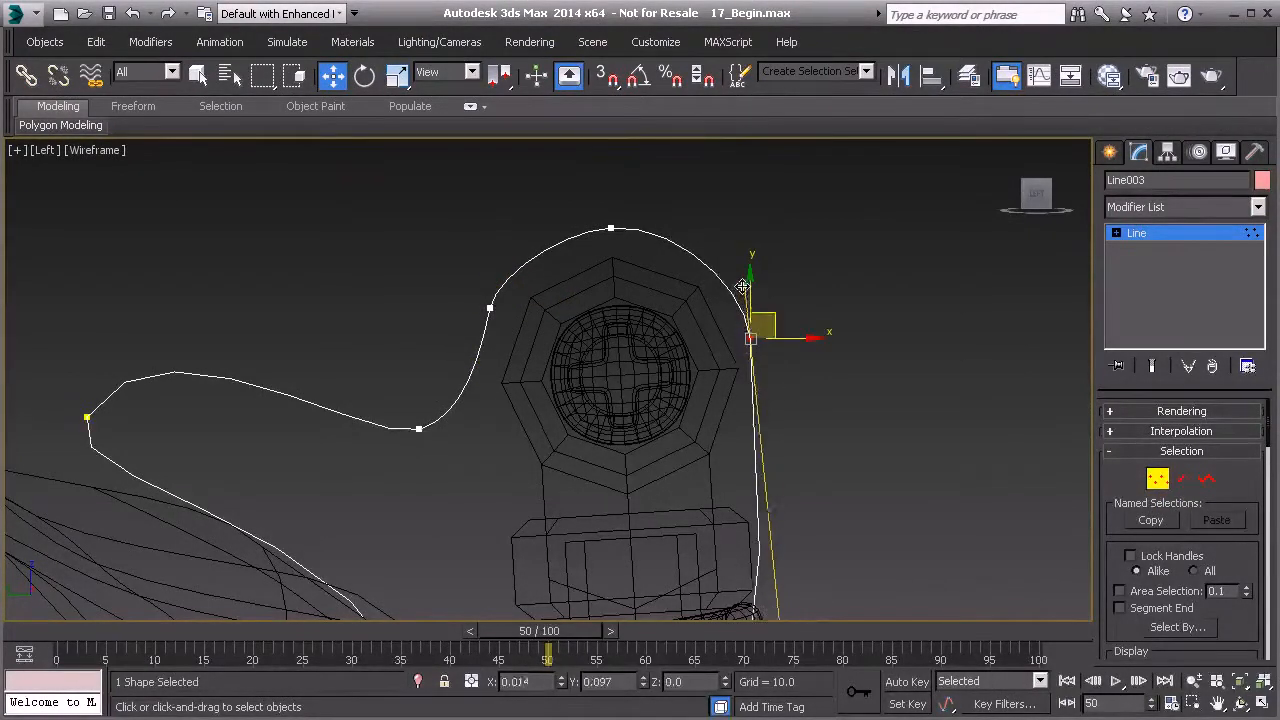
pyautogui.scroll(-3, 716, 410)
pyautogui.scroll(-3, 716, 410)
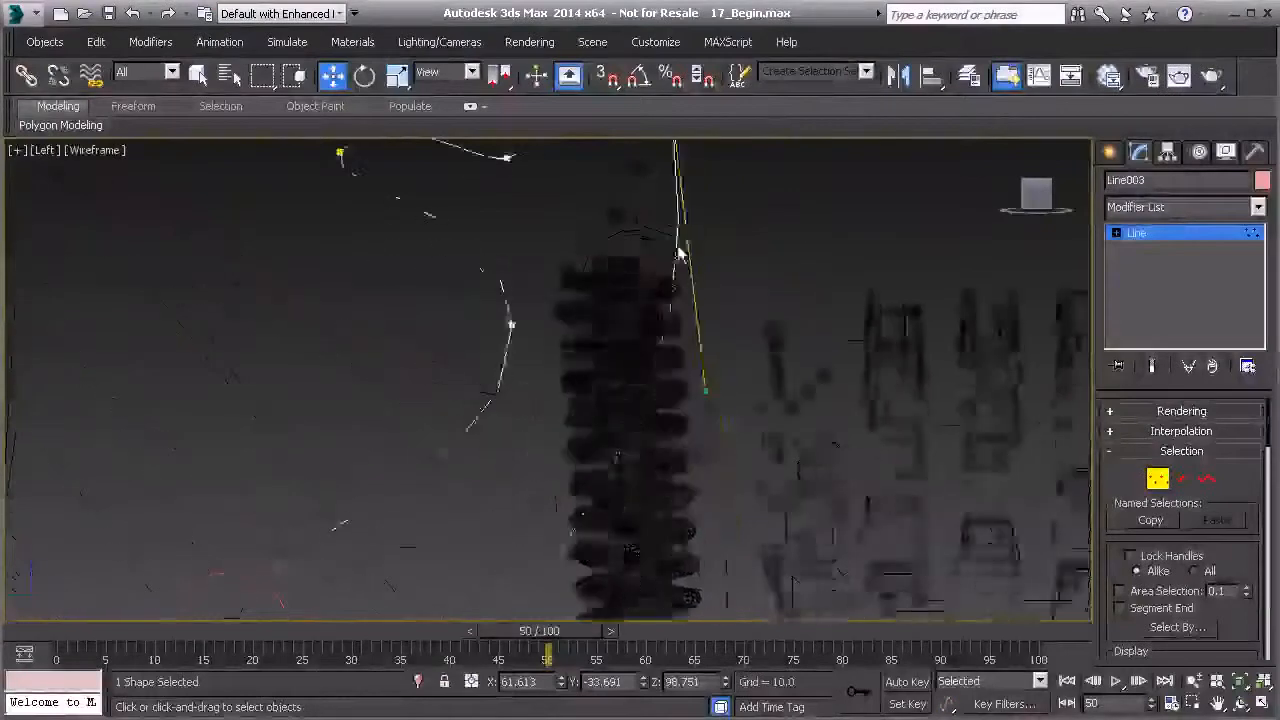
pyautogui.click(573, 473)
pyautogui.moveTo(616, 474); pyautogui.dragTo(627, 475)
pyautogui.scroll(2, 600, 447)
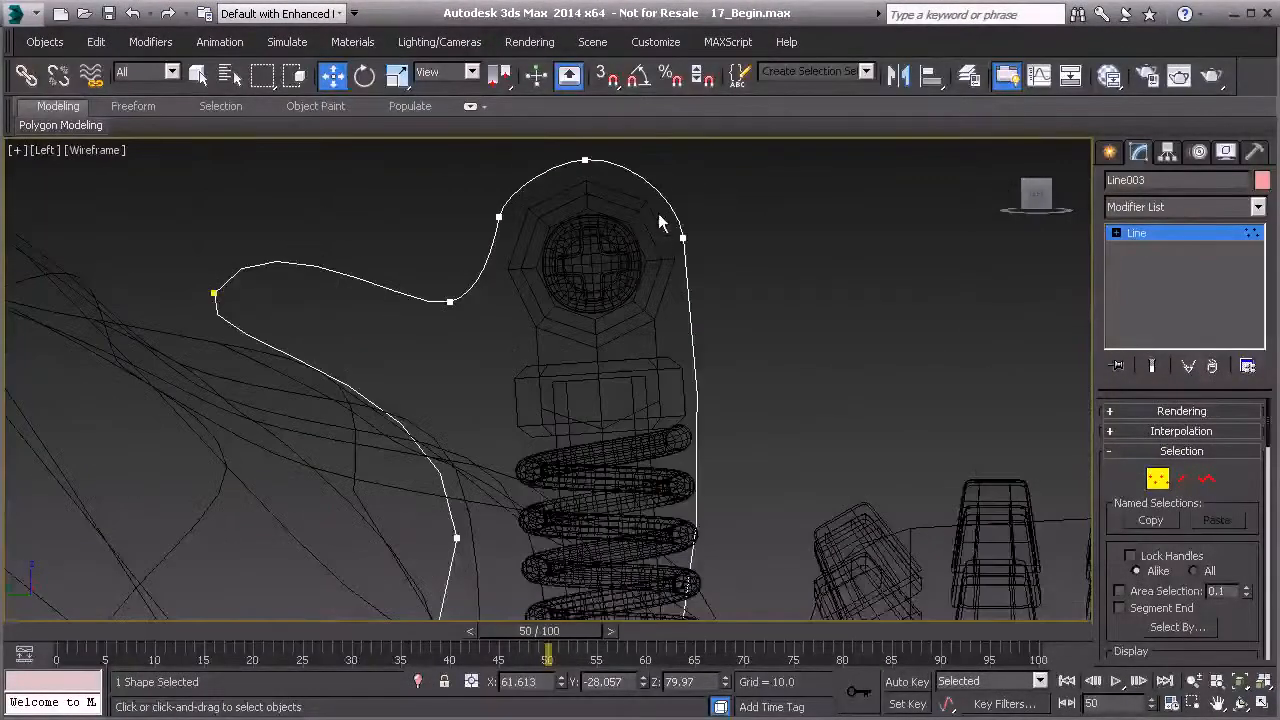
# - Adjust the upper dip vertex and the left tip vertex's handles to round the copy's left end
pyautogui.moveTo(658, 213); pyautogui.dragTo(696, 261)
pyautogui.moveTo(696, 261); pyautogui.dragTo(660, 350, button='middle')
pyautogui.scroll(2, 659, 350)
pyautogui.moveTo(516, 355); pyautogui.dragTo(684, 358, button='middle')
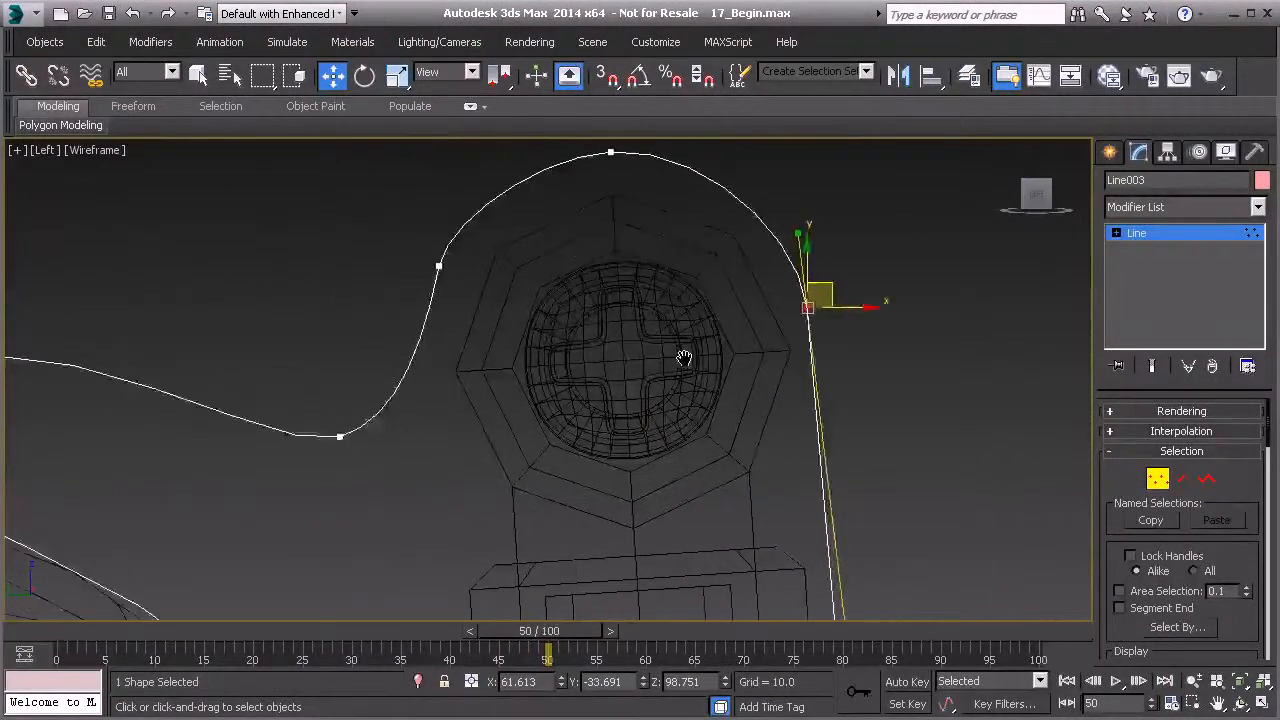
pyautogui.scroll(-2, 684, 358)
pyautogui.click(500, 293)
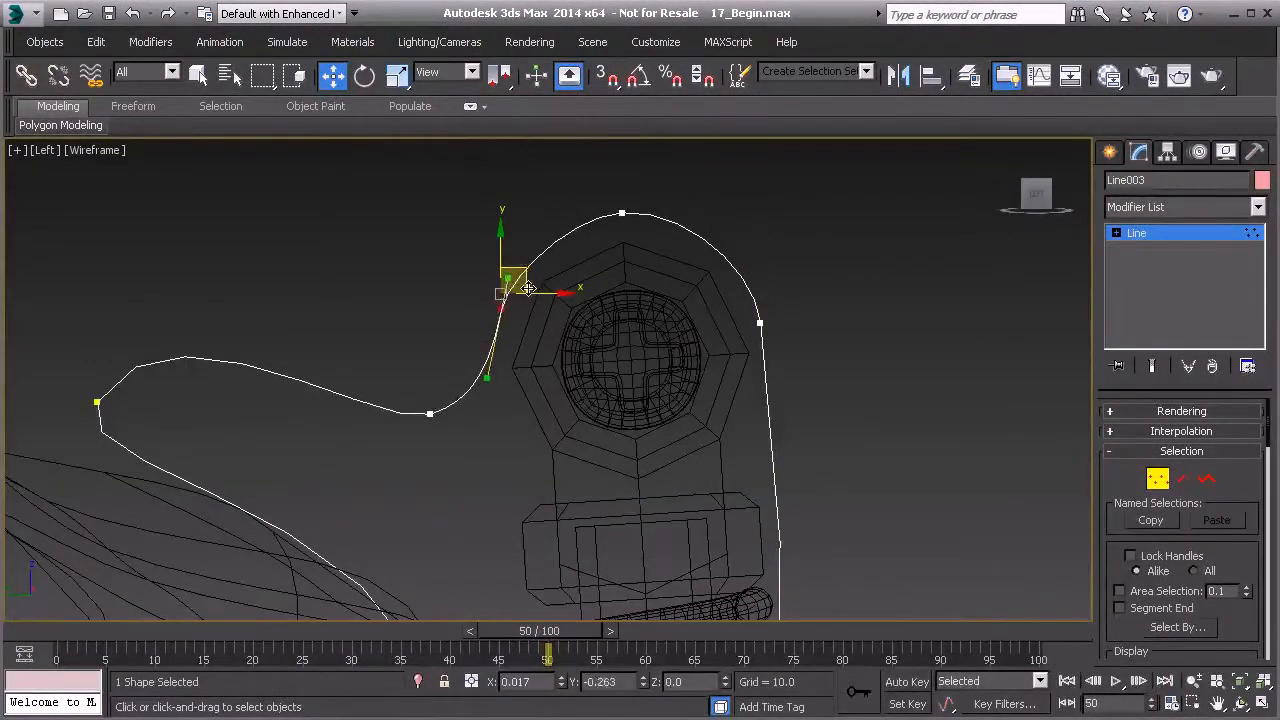
pyautogui.click(446, 354)
pyautogui.moveTo(439, 418); pyautogui.dragTo(544, 378, button='middle')
pyautogui.scroll(-1, 544, 378)
pyautogui.scroll(-2, 483, 429)
pyautogui.scroll(2, 394, 406)
pyautogui.moveTo(349, 369); pyautogui.dragTo(415, 421)
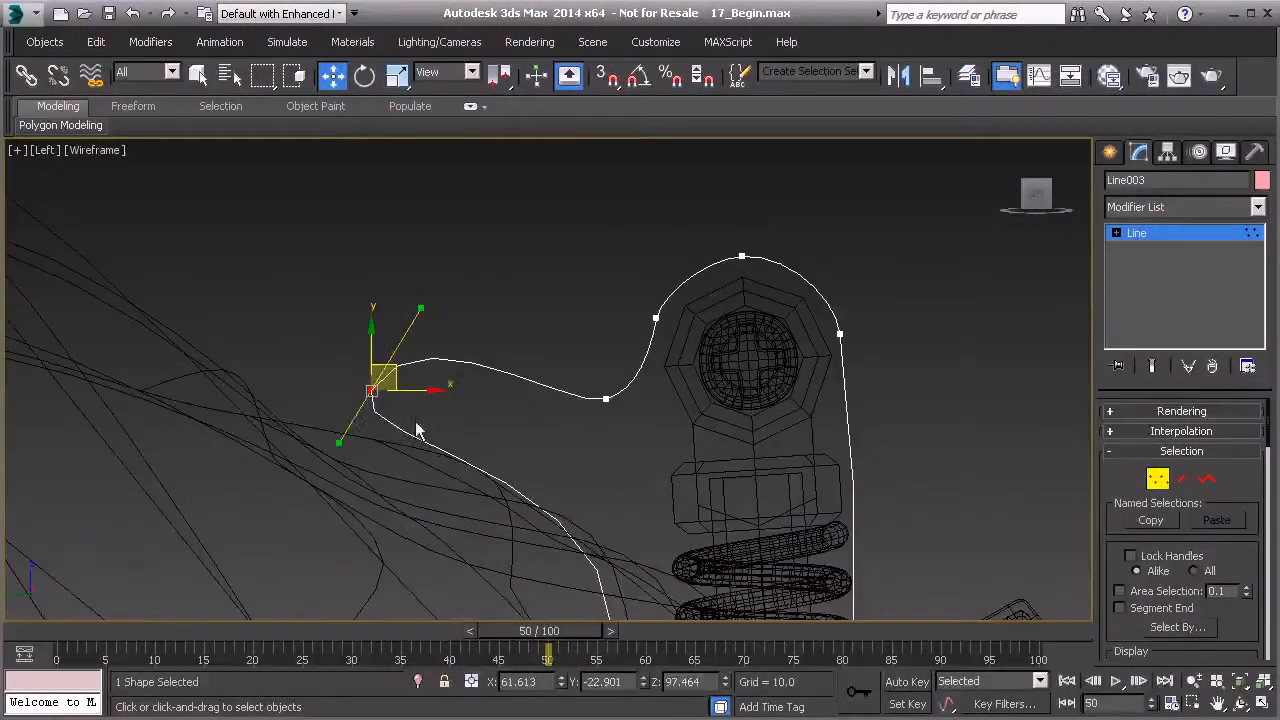
pyautogui.moveTo(341, 442)
pyautogui.mouseDown()
pyautogui.moveTo(349, 451)
pyautogui.moveTo(343, 432)
pyautogui.mouseUp()
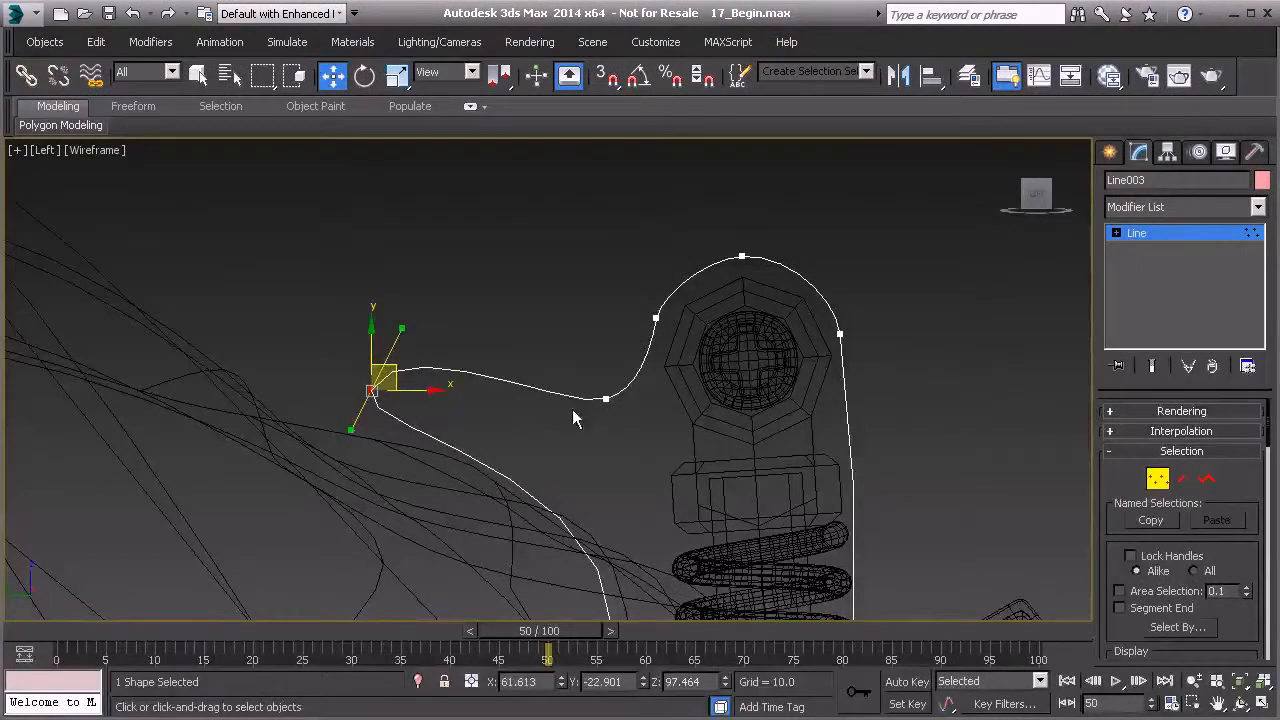
# - Make a final handle tweak on the copy and leave vertex sub-object level
pyautogui.scroll(-3, 573, 410)
pyautogui.moveTo(482, 407); pyautogui.dragTo(397, 348, button='middle')
pyautogui.moveTo(502, 422); pyautogui.dragTo(509, 386, button='middle')
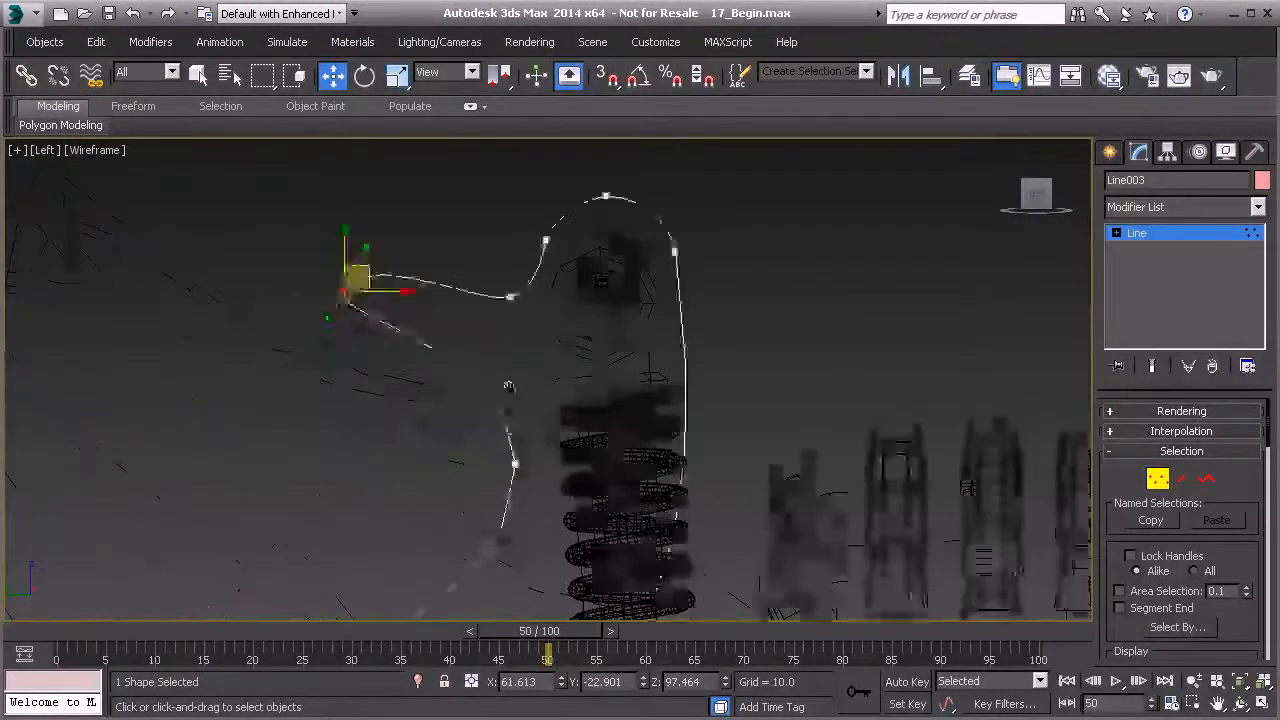
pyautogui.scroll(-5, 509, 386)
pyautogui.moveTo(520, 468); pyautogui.dragTo(514, 357, button='middle')
pyautogui.click(1155, 480)
# - In a shaded perspective view, select the first bracket spline and apply an Extrude modifier
pyautogui.click(694, 272)
pyautogui.scroll(-5, 694, 272)
pyautogui.moveTo(624, 373)
pyautogui.mouseDown(button='middle')
pyautogui.moveTo(656, 364)
pyautogui.moveTo(540, 345)
pyautogui.moveTo(528, 320)
pyautogui.moveTo(516, 337)
pyautogui.moveTo(772, 334)
pyautogui.moveTo(594, 297)
pyautogui.moveTo(620, 300)
pyautogui.moveTo(615, 287)
pyautogui.moveTo(560, 310)
pyautogui.mouseUp(button='middle')
pyautogui.scroll(3, 656, 366)
pyautogui.press('p')
pyautogui.scroll(-5, 650, 326)
pyautogui.press('F3')
pyautogui.click(615, 287)
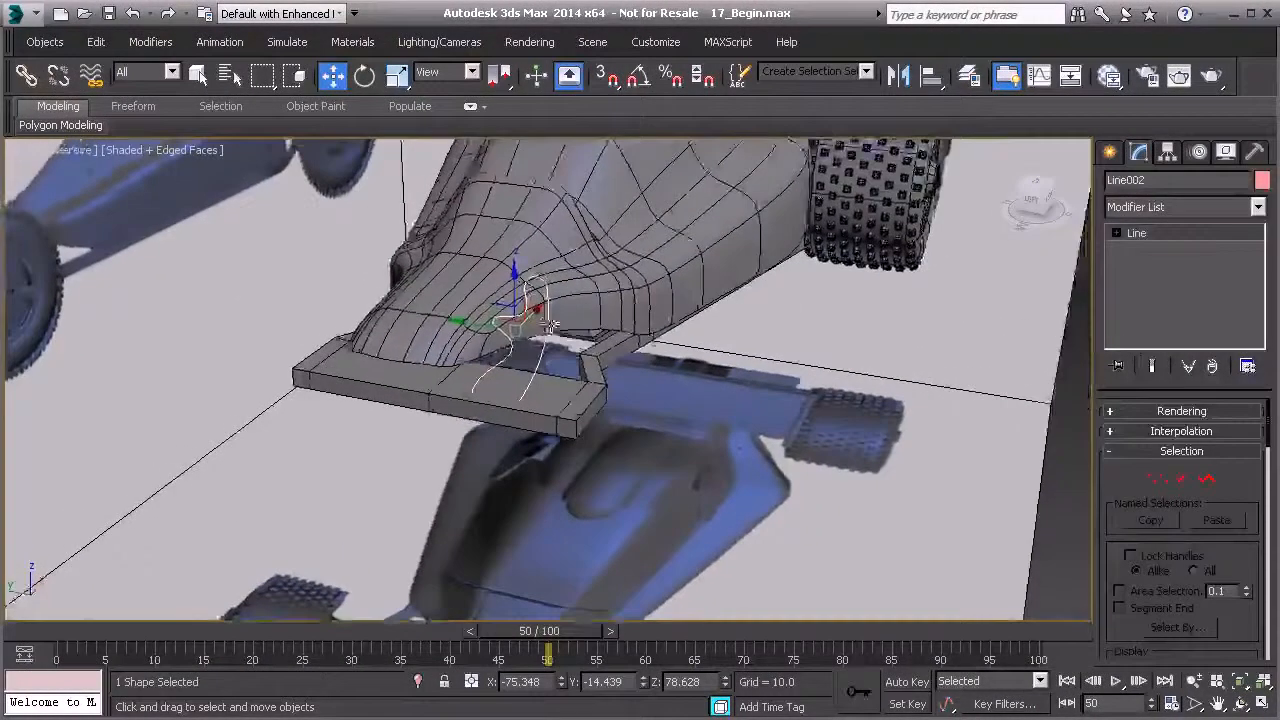
pyautogui.click(1258, 207)
pyautogui.moveTo(1260, 258); pyautogui.dragTo(1260, 363)
pyautogui.click(1148, 564)
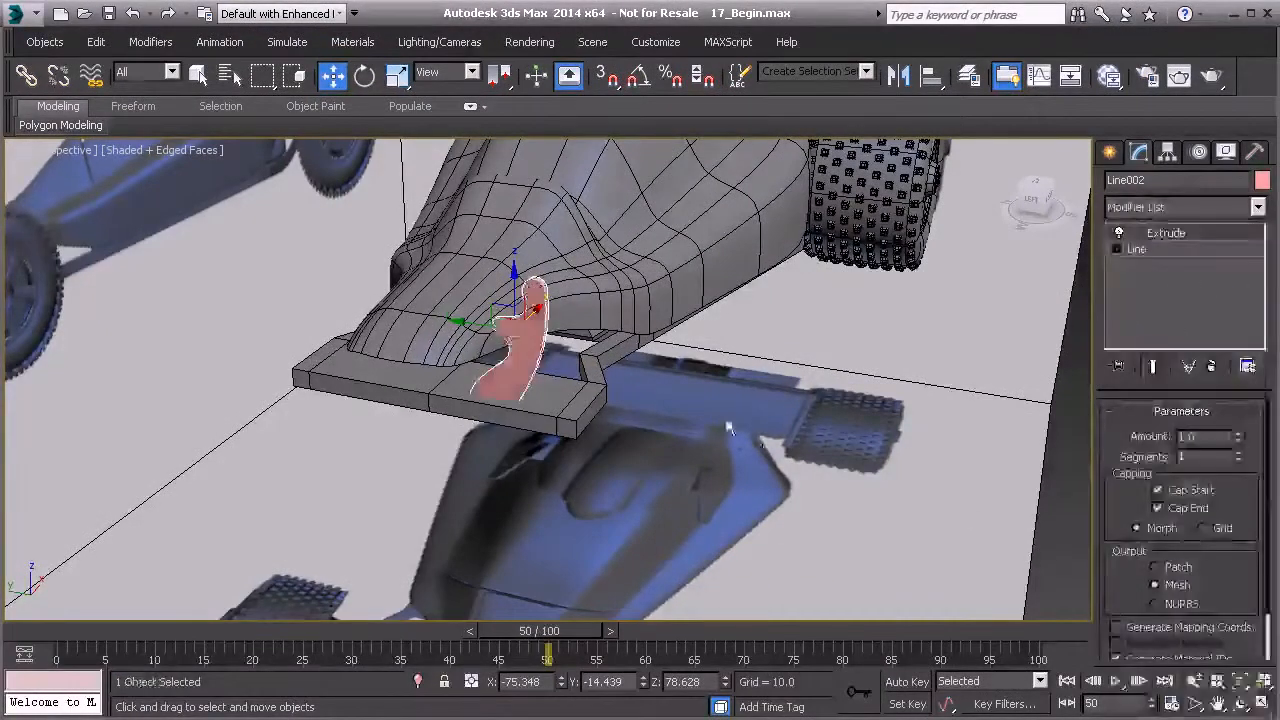
# - Check the extruded bracket's thickness and add an Edit Poly modifier on top of it
pyautogui.keyDown('alt'); pyautogui.moveTo(729, 426); pyautogui.dragTo(869, 431, button='middle'); pyautogui.keyUp('alt')
pyautogui.scroll(4, 583, 394)
pyautogui.keyDown('alt'); pyautogui.moveTo(585, 400); pyautogui.dragTo(863, 394, button='middle'); pyautogui.keyUp('alt')
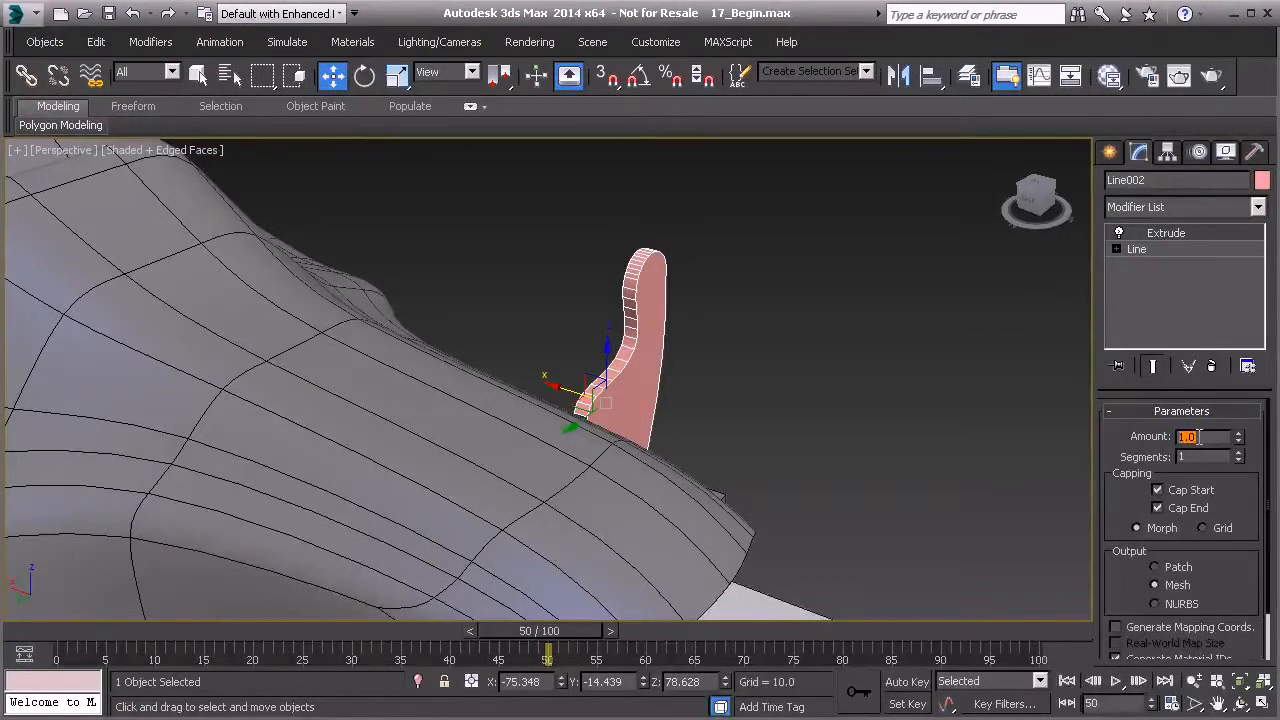
pyautogui.keyDown('alt'); pyautogui.moveTo(916, 338); pyautogui.dragTo(622, 396, button='middle'); pyautogui.keyUp('alt')
pyautogui.scroll(3, 595, 370)
pyautogui.scroll(3, 588, 390)
pyautogui.scroll(-3, 704, 387)
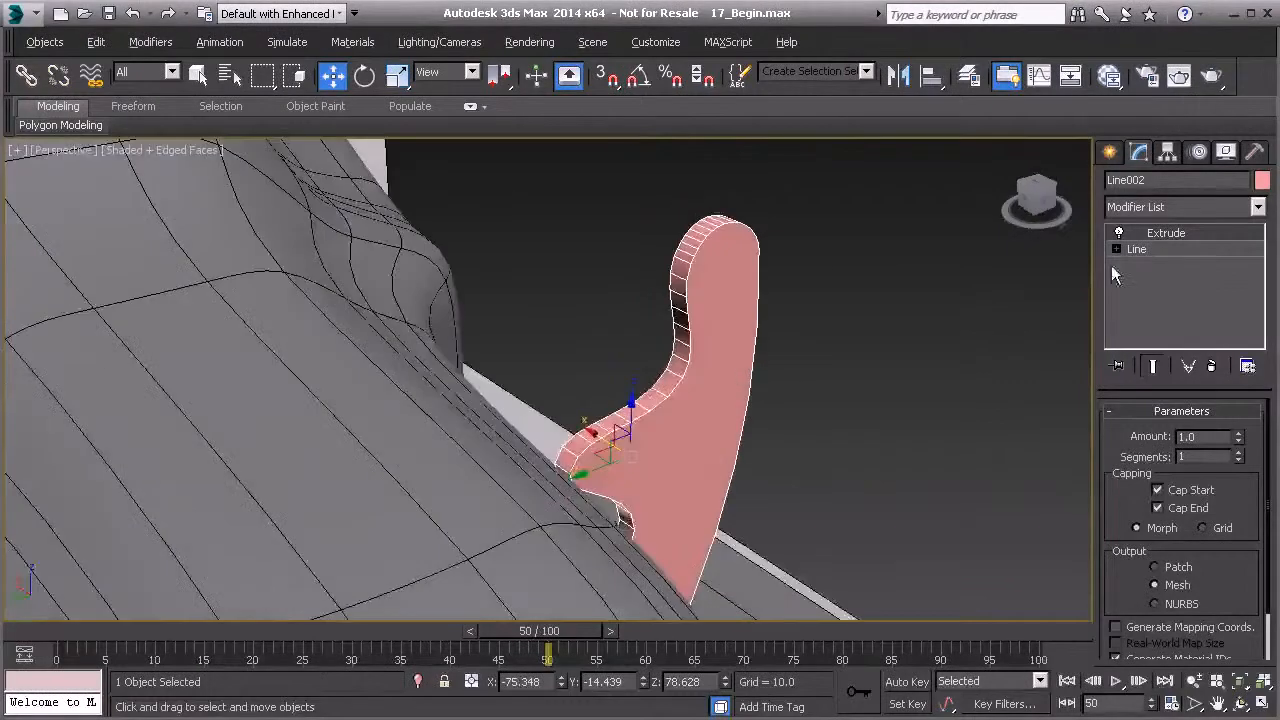
pyautogui.click(1258, 207)
pyautogui.scroll(-5, 1158, 500)
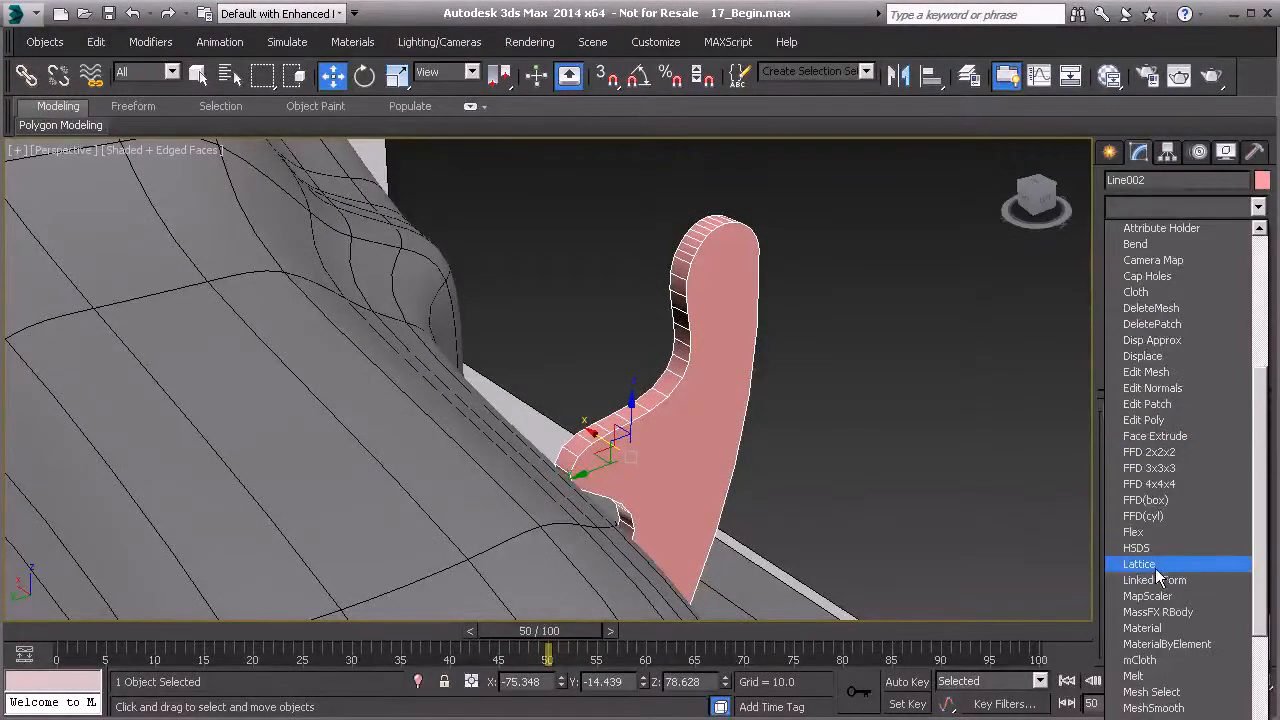
pyautogui.click(1150, 420)
# - Inspect the first bracket's Edit Poly vertex level and its settings
pyautogui.keyDown('alt'); pyautogui.moveTo(871, 471); pyautogui.dragTo(629, 421, button='middle'); pyautogui.keyUp('alt')
pyautogui.scroll(-4, 779, 430)
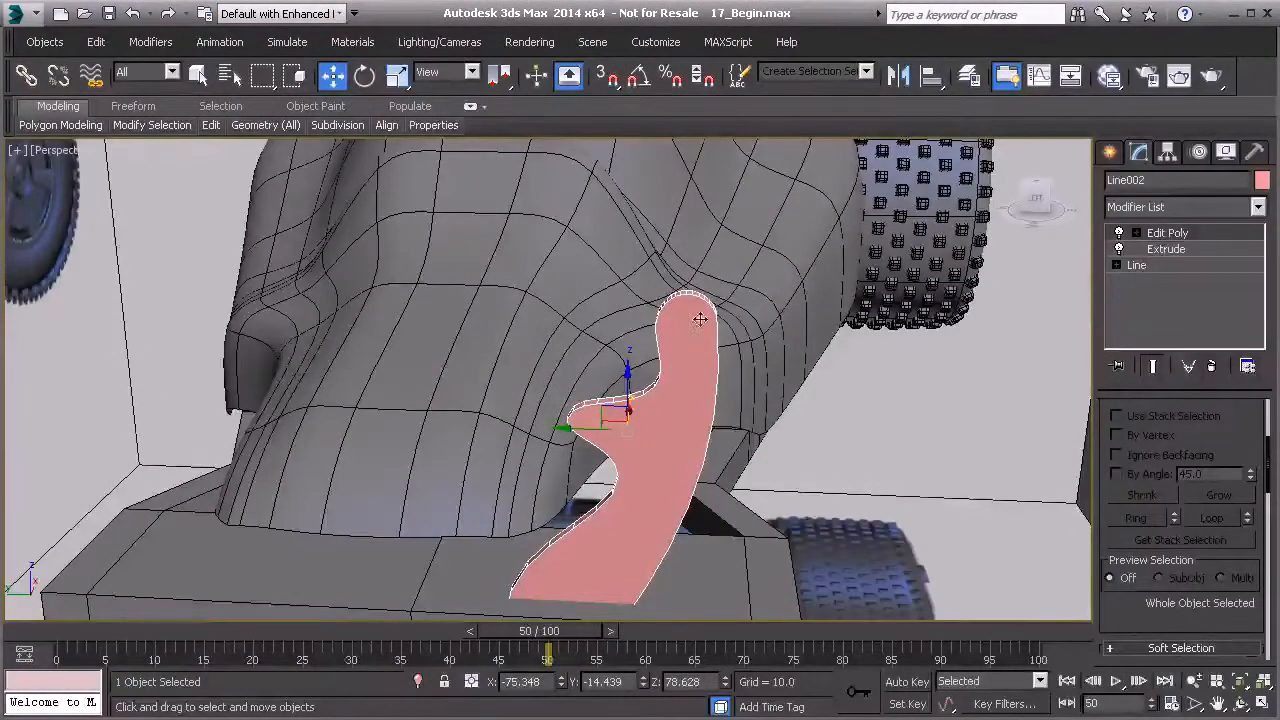
pyautogui.keyDown('alt'); pyautogui.moveTo(683, 379); pyautogui.dragTo(886, 343, button='middle'); pyautogui.keyUp('alt')
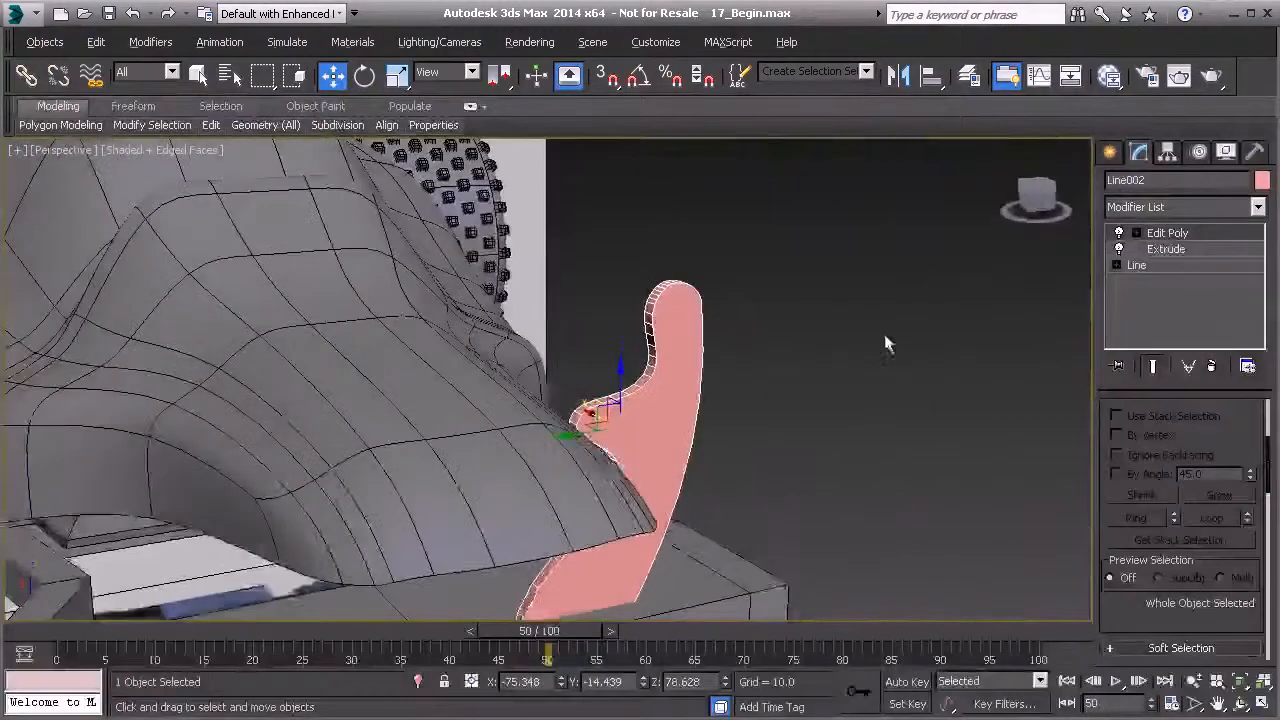
pyautogui.click(1168, 232)
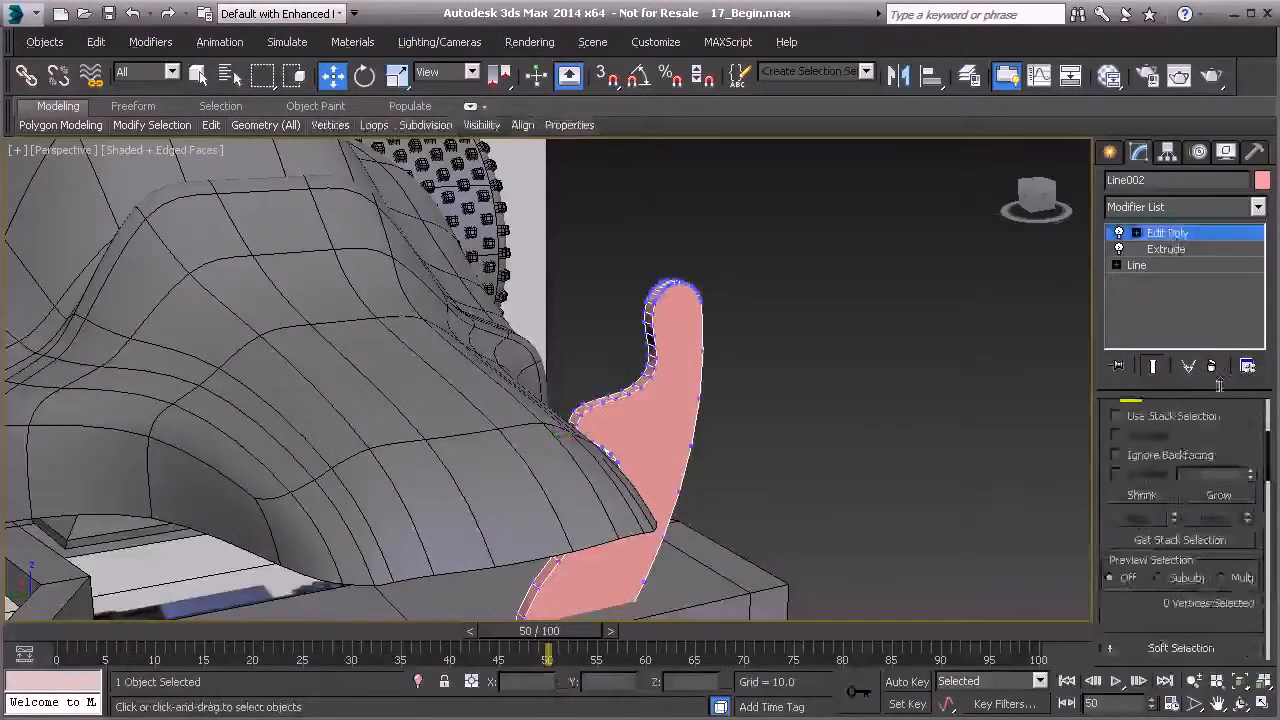
pyautogui.scroll(-10, 1222, 555)
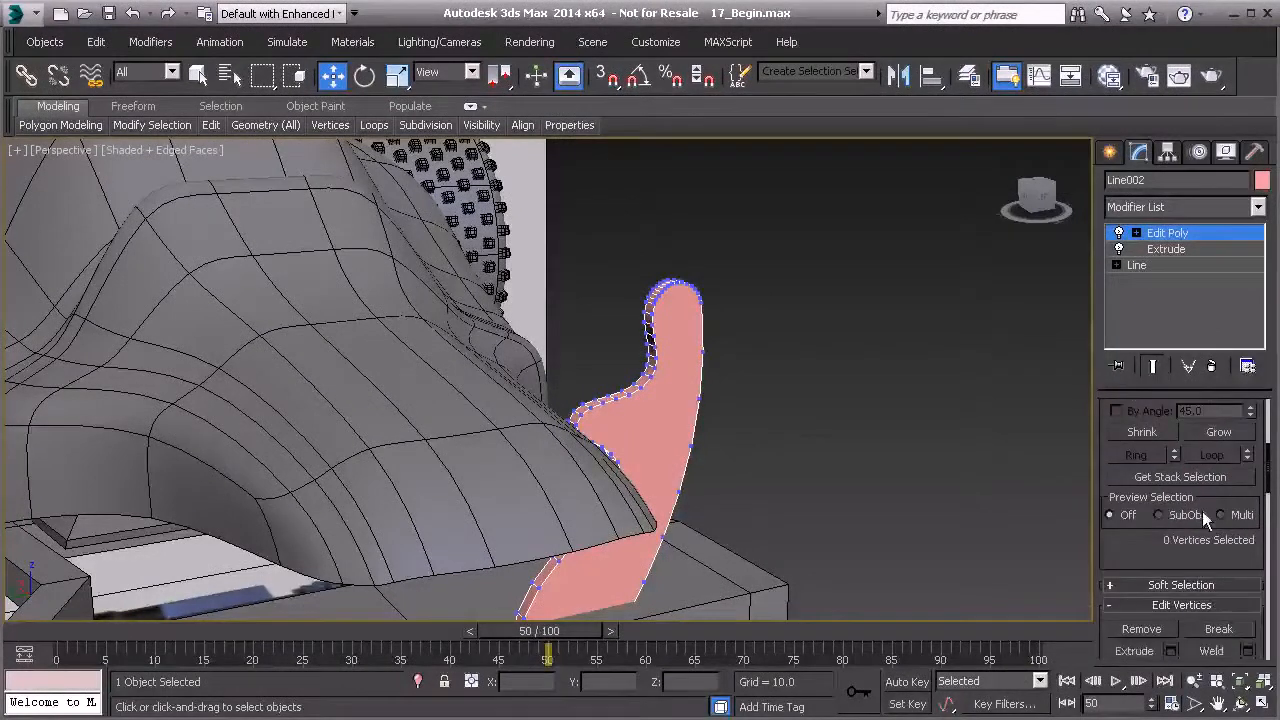
pyautogui.scroll(-10, 1202, 512)
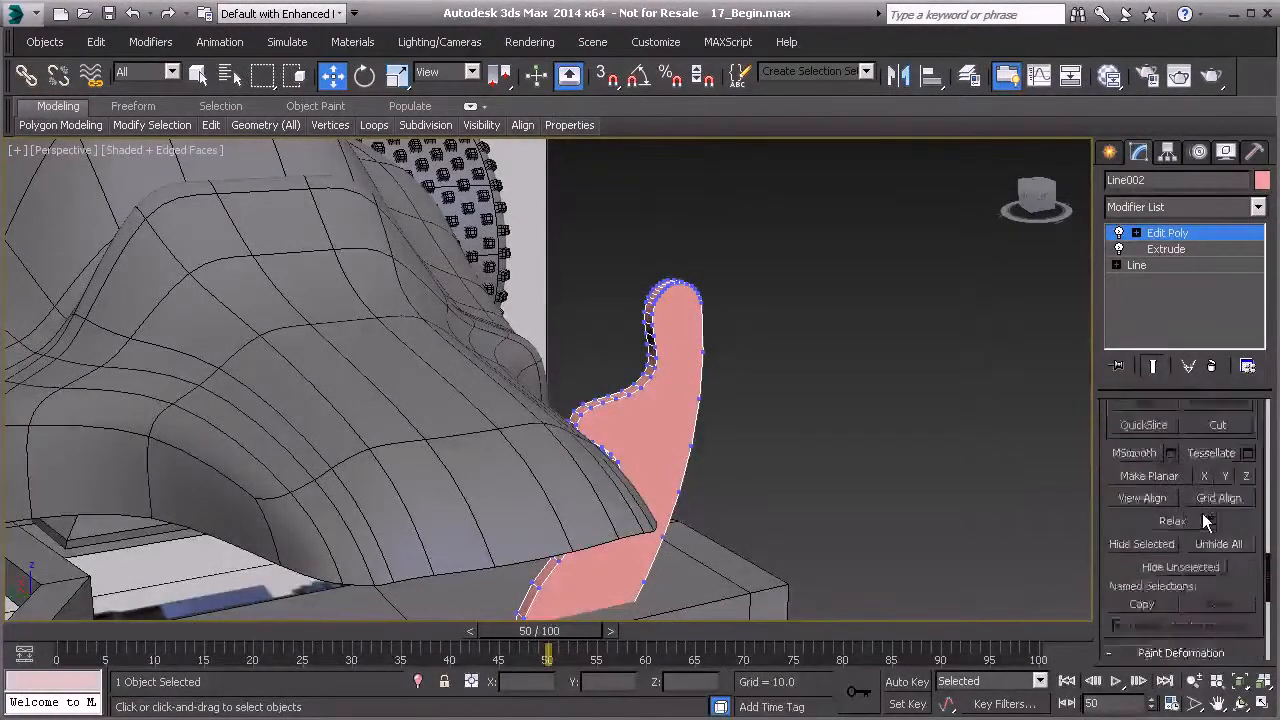
pyautogui.scroll(10, 1202, 512)
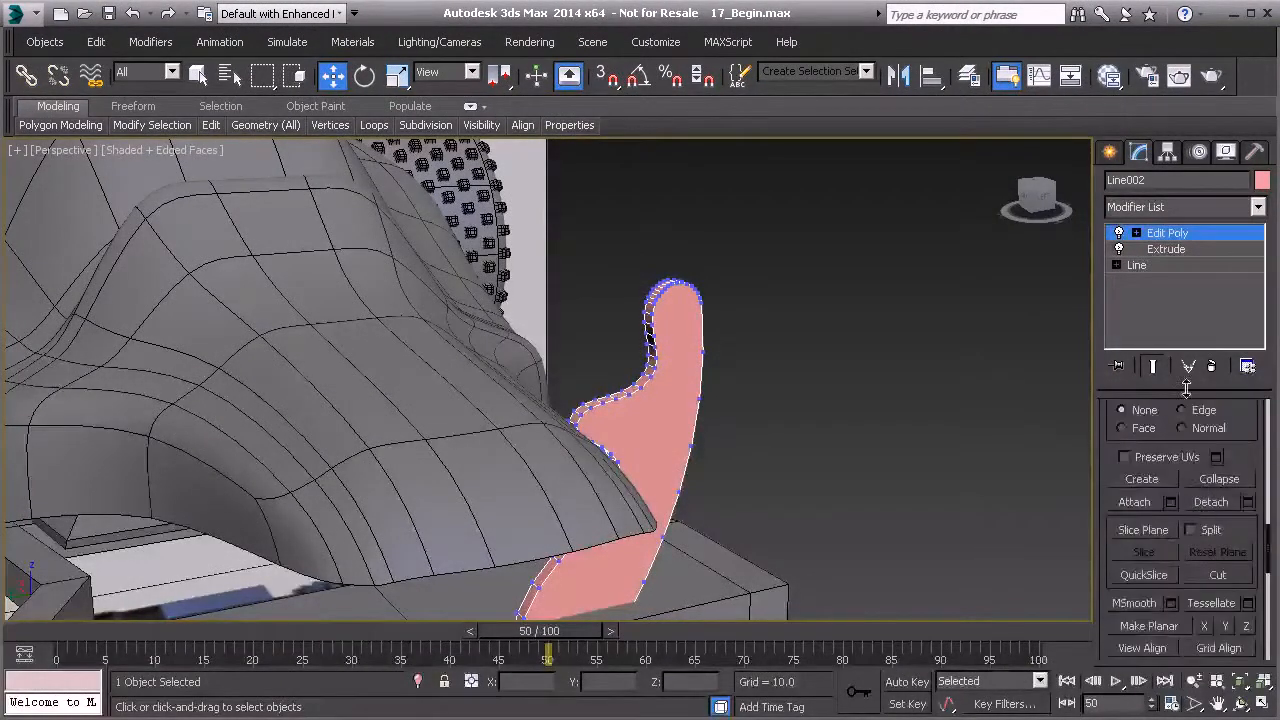
pyautogui.scroll(5, 1167, 510)
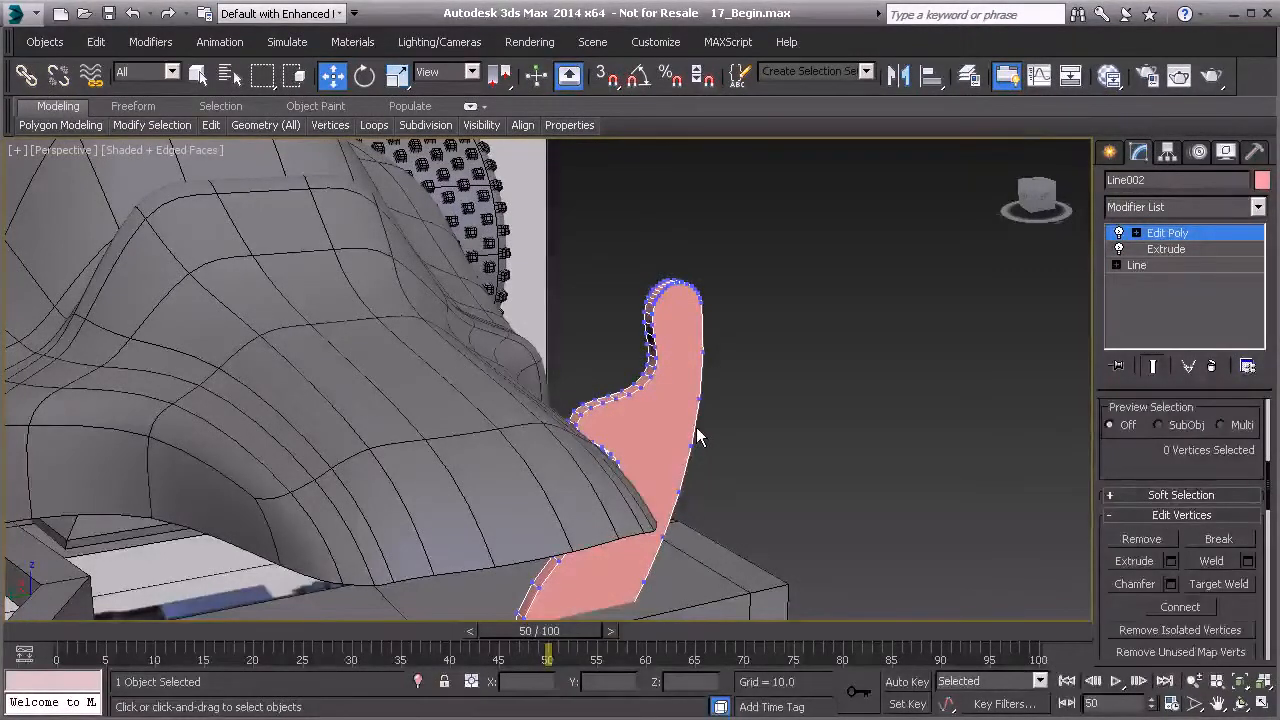
pyautogui.click(1184, 237)
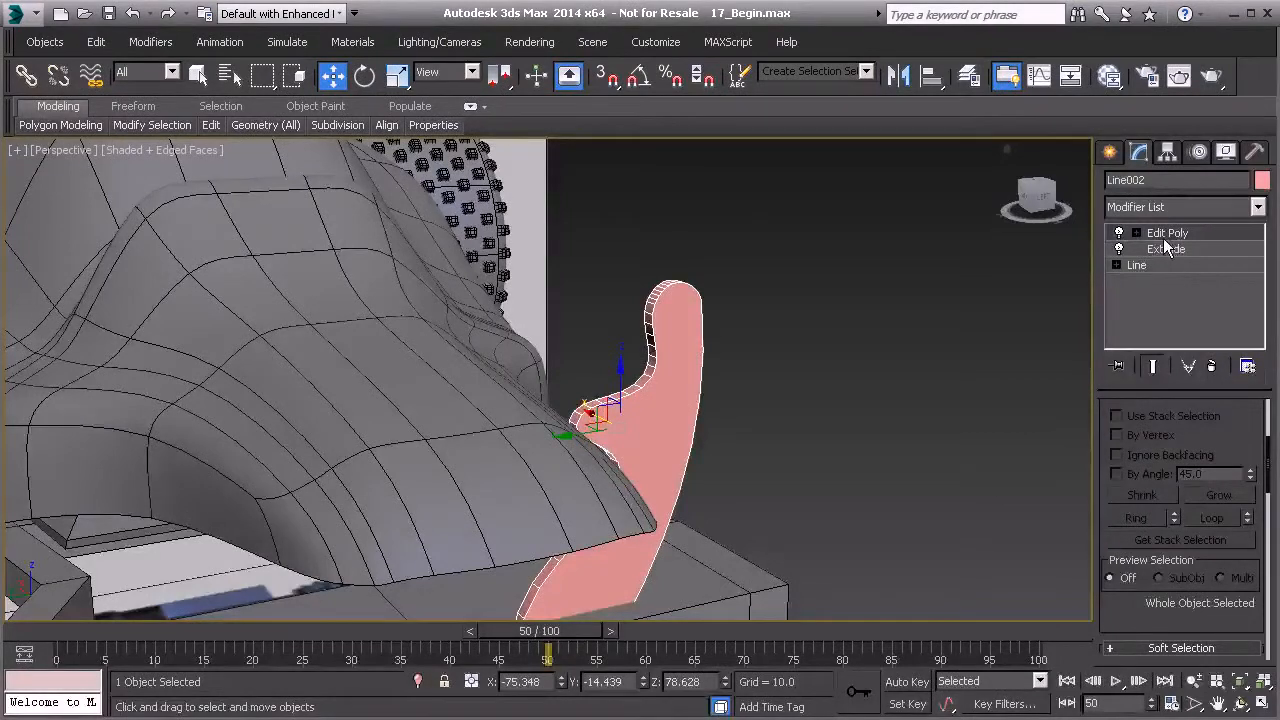
pyautogui.keyDown('alt'); pyautogui.moveTo(752, 400); pyautogui.dragTo(815, 340, button='middle'); pyautogui.keyUp('alt')
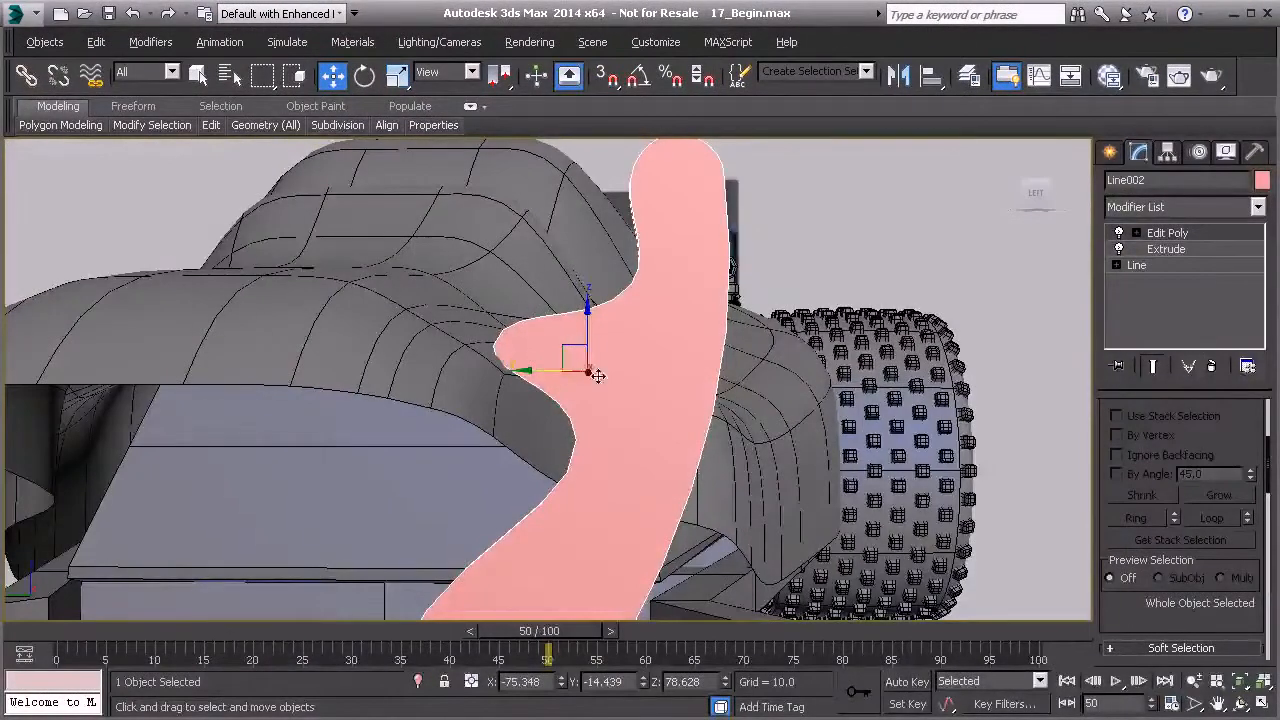
# - At the Line level of the first bracket, raise one spline vertex slightly, then return to Edit Poly
pyautogui.click(1161, 266)
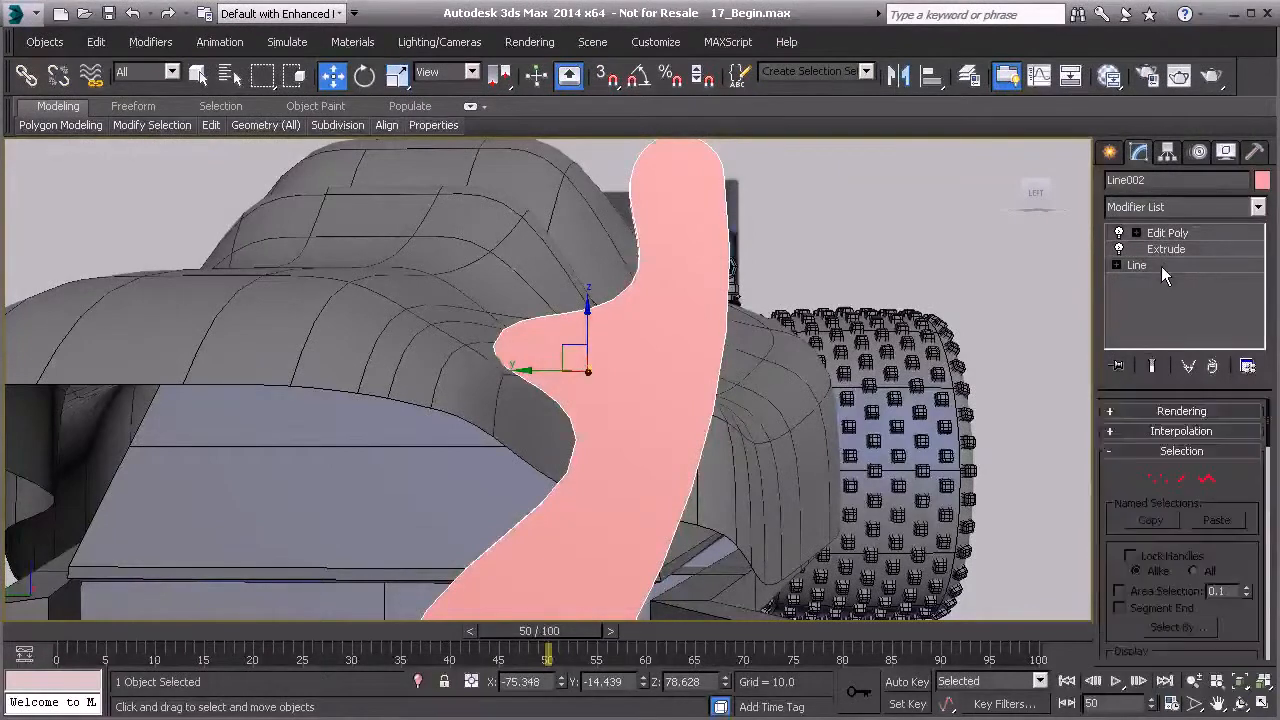
pyautogui.click(1155, 481)
pyautogui.click(495, 345)
pyautogui.moveTo(494, 306); pyautogui.dragTo(491, 281)
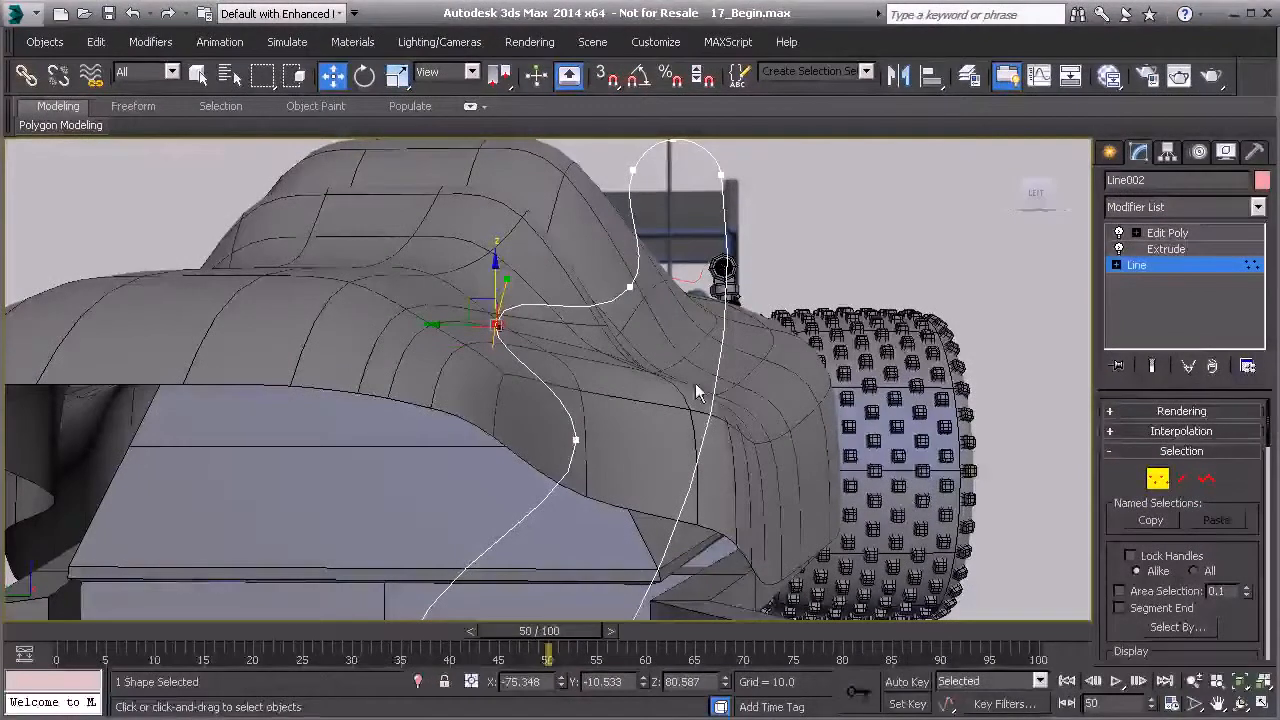
pyautogui.click(1164, 472)
pyautogui.click(1171, 232)
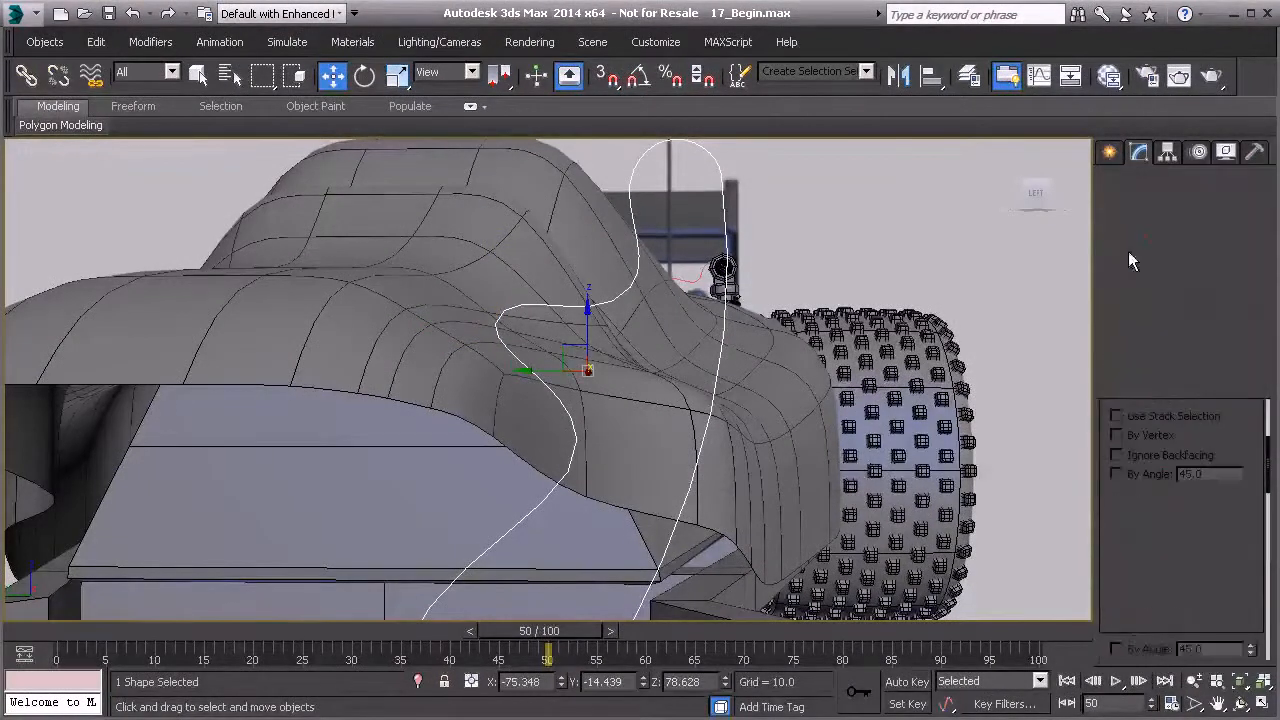
# - Select the copied bracket spline near the shock mount and apply an Extrude modifier
pyautogui.keyDown('alt'); pyautogui.moveTo(595, 292); pyautogui.dragTo(451, 457, button='middle'); pyautogui.keyUp('alt')
pyautogui.moveTo(871, 250); pyautogui.dragTo(589, 374, button='middle')
pyautogui.scroll(3, 589, 374)
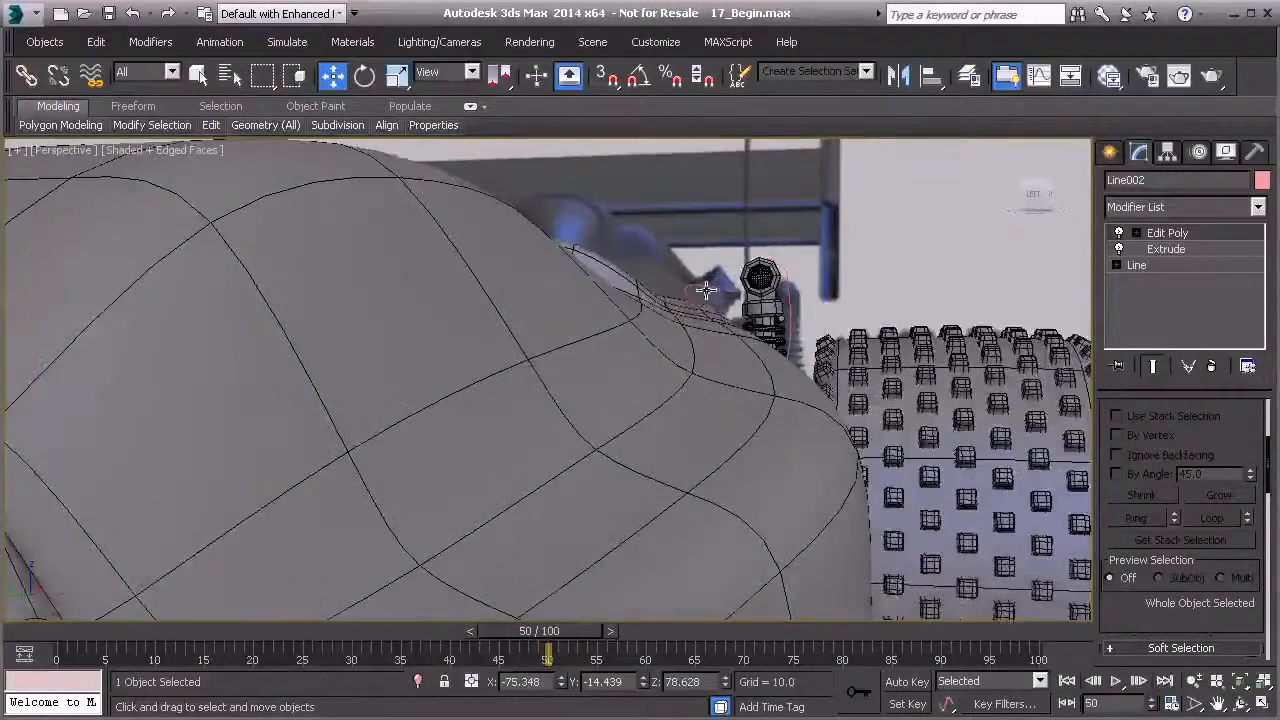
pyautogui.click(706, 288)
pyautogui.click(1190, 207)
pyautogui.scroll(-15, 1160, 450)
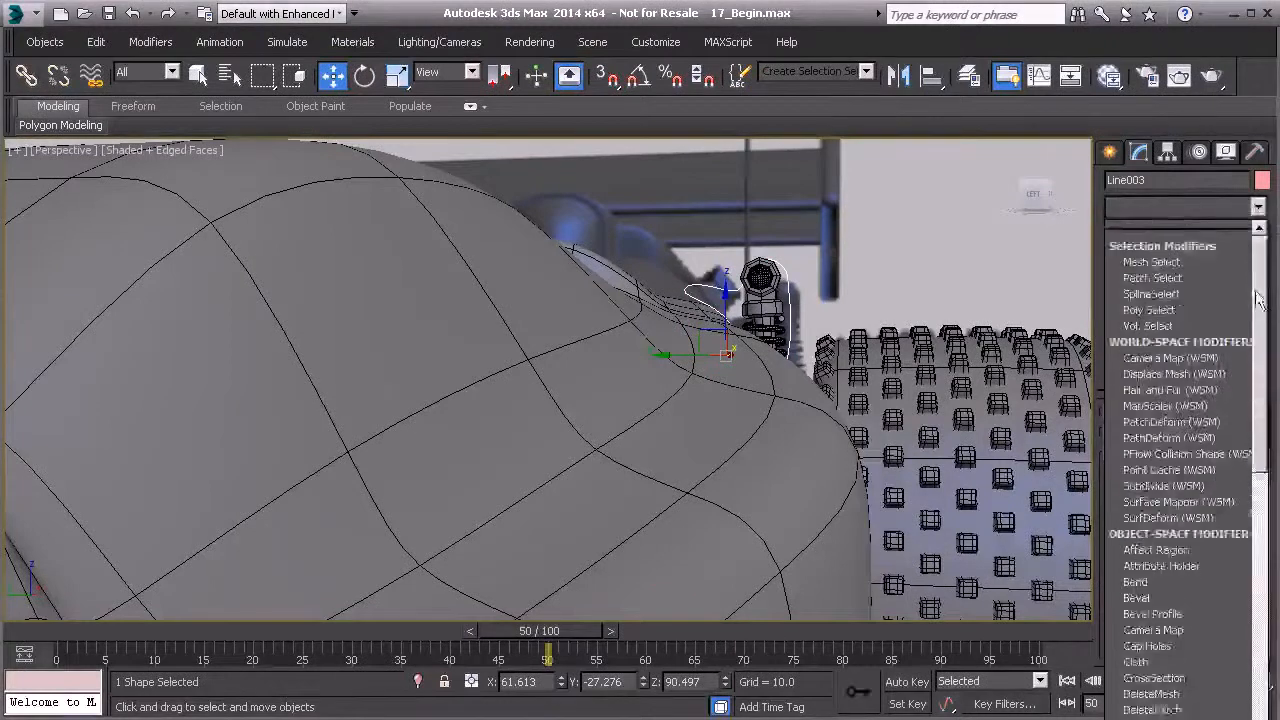
pyautogui.scroll(2, 1160, 360)
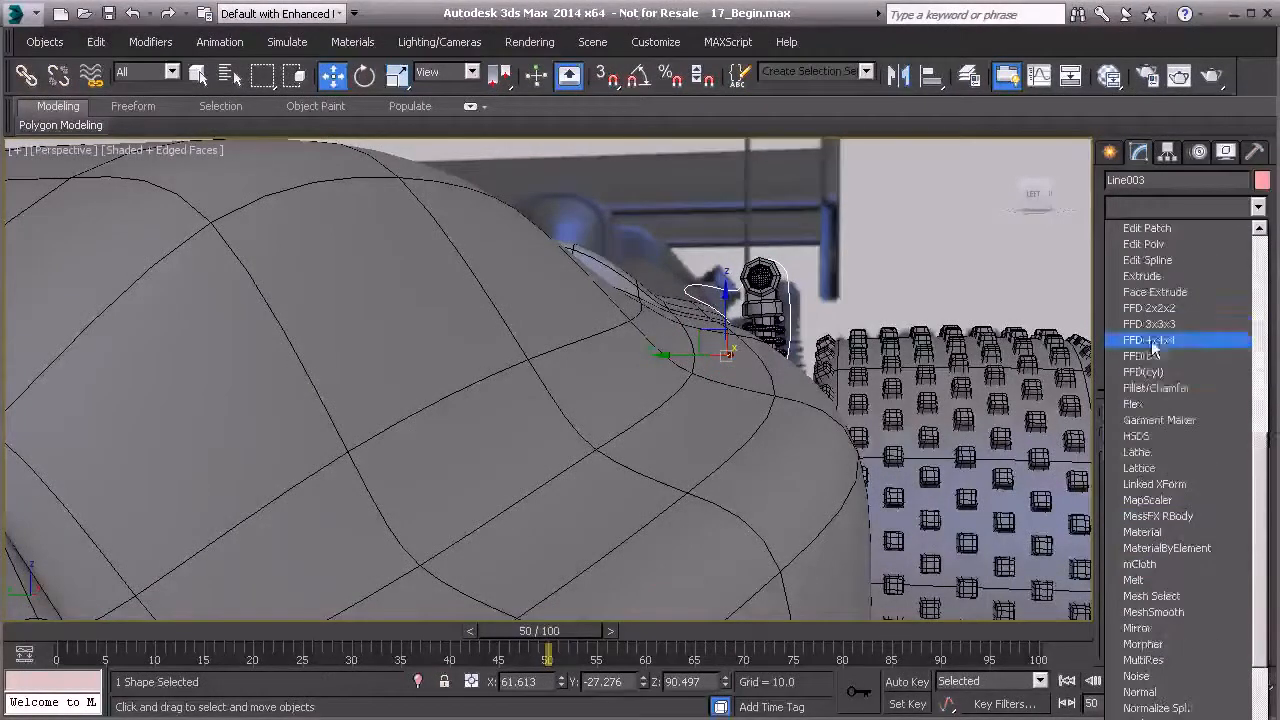
pyautogui.click(1158, 277)
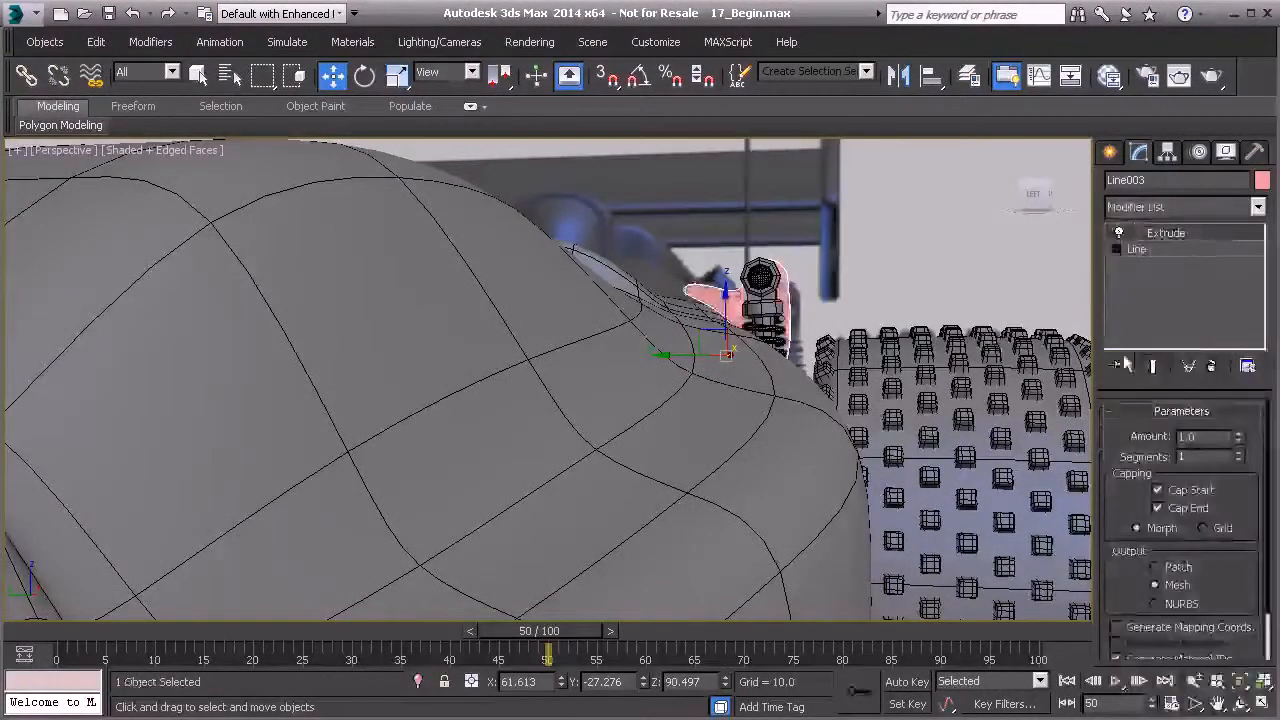
# - Add an Edit Poly modifier to the extruded copied bracket
pyautogui.click(1258, 207)
pyautogui.scroll(-7, 1160, 450)
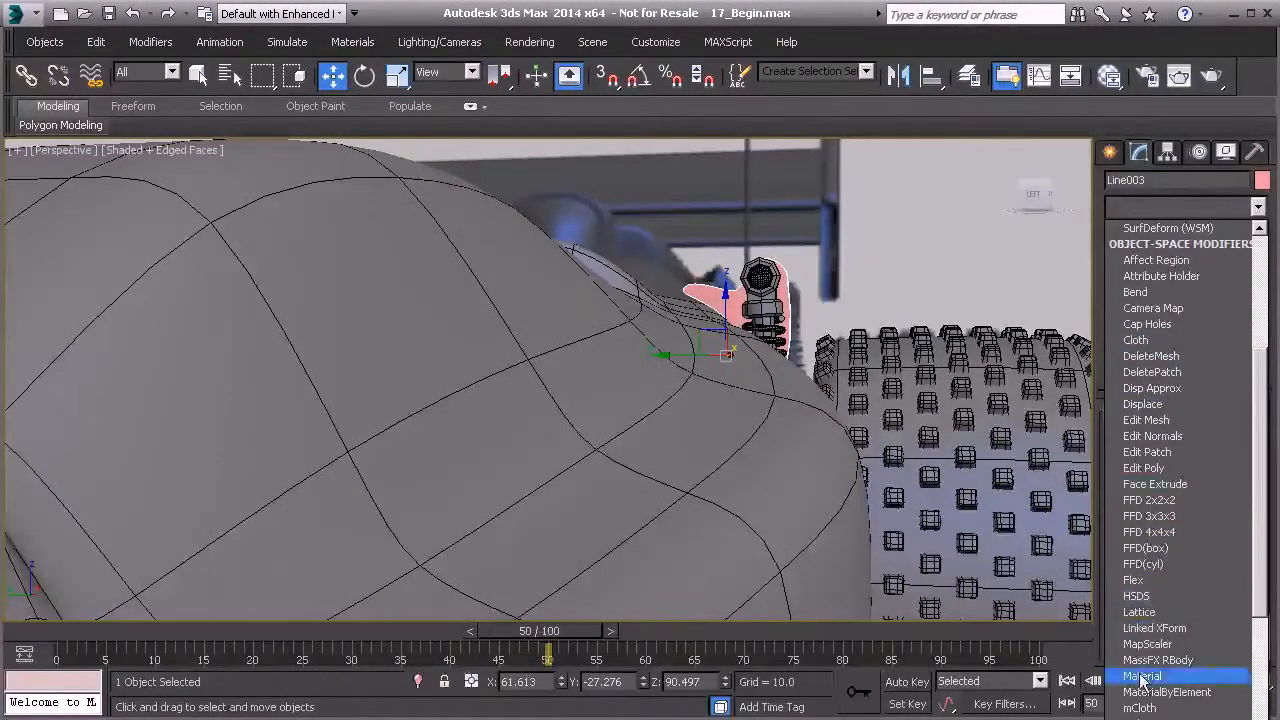
pyautogui.click(1143, 468)
pyautogui.keyDown('alt'); pyautogui.moveTo(612, 432); pyautogui.dragTo(594, 358, button='middle'); pyautogui.keyUp('alt')
pyautogui.scroll(5, 628, 438)
pyautogui.moveTo(594, 358); pyautogui.dragTo(568, 378, button='middle')
pyautogui.scroll(-5, 646, 414)
pyautogui.keyDown('alt'); pyautogui.moveTo(618, 298); pyautogui.dragTo(672, 320, button='middle'); pyautogui.keyUp('alt')
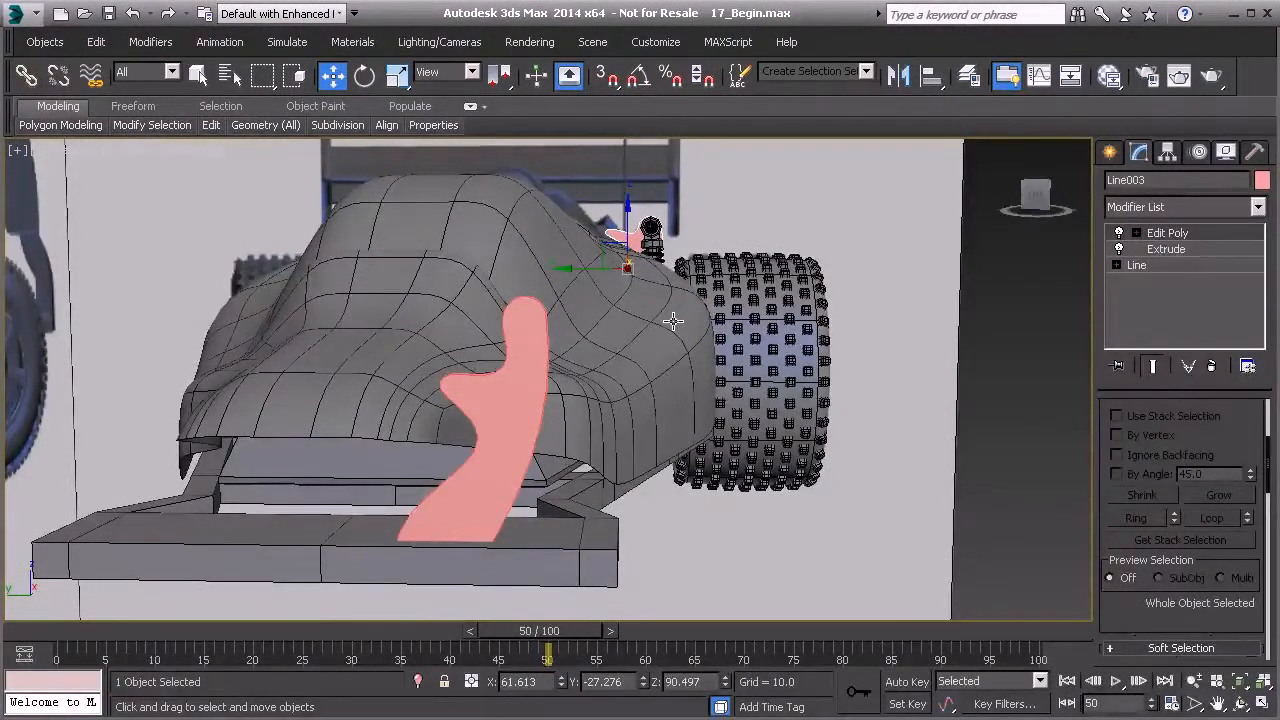
# - At the copied bracket's Edit Poly level, select all its polygons and convert the selection to edges
pyautogui.click(1172, 234)
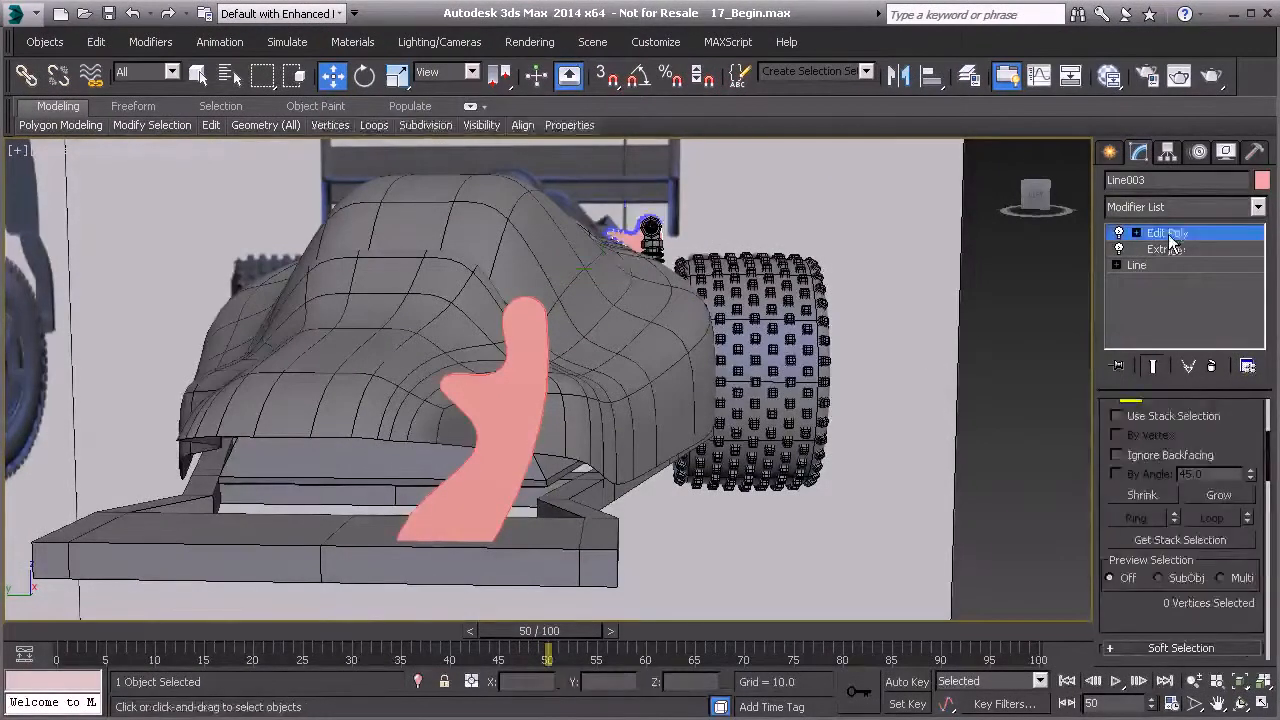
pyautogui.scroll(10, 763, 372)
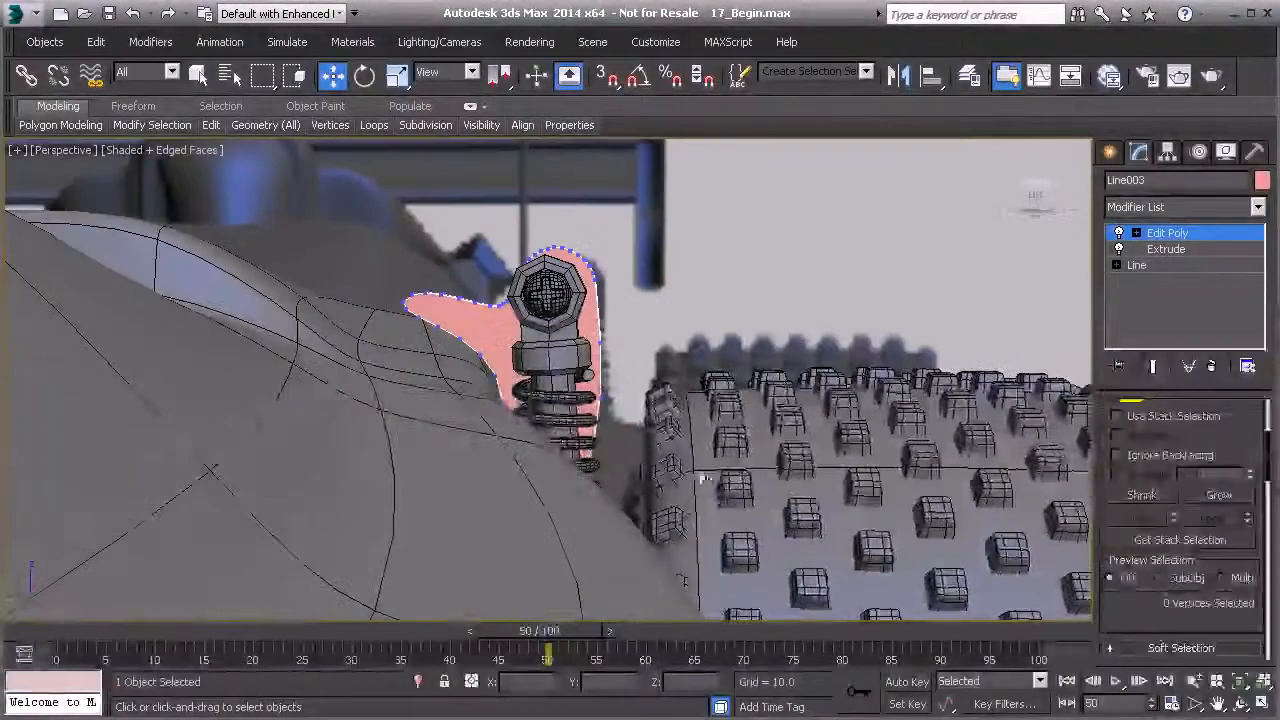
pyautogui.press('4')
pyautogui.keyDown('alt'); pyautogui.moveTo(325, 316); pyautogui.dragTo(562, 402, button='middle'); pyautogui.keyUp('alt')
pyautogui.click(472, 392)
pyautogui.hotkey('alt', 'q')
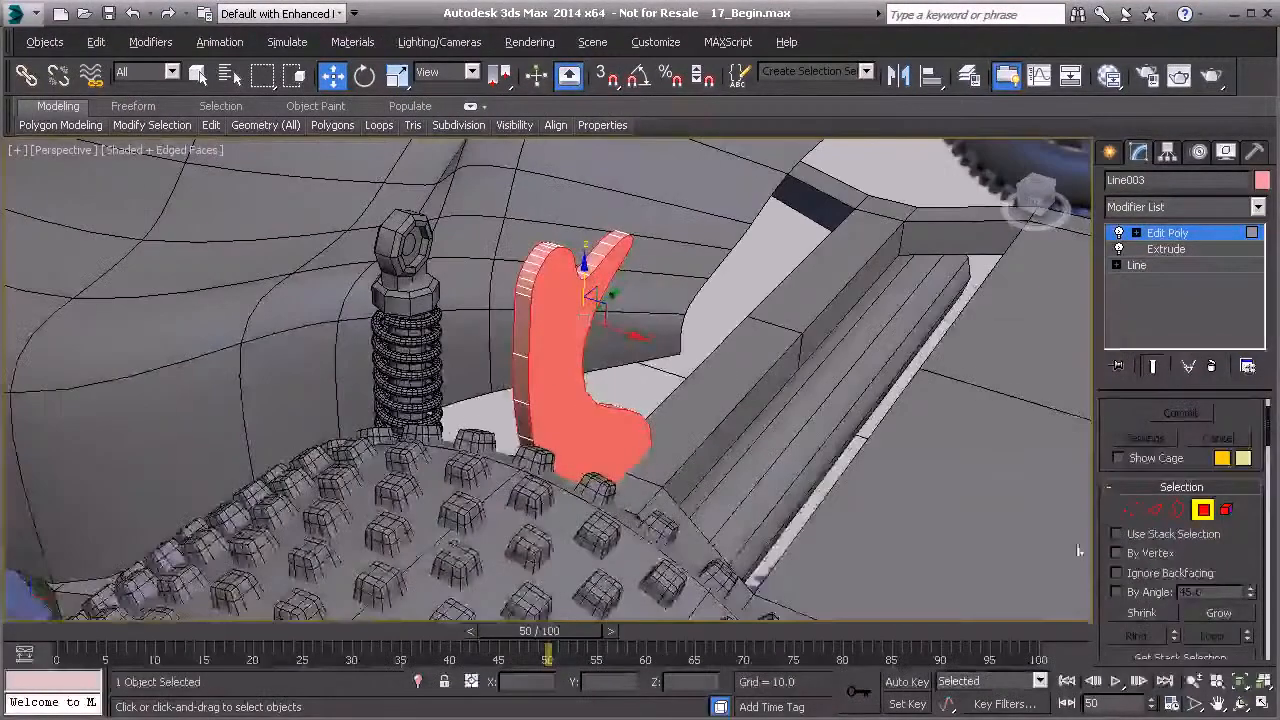
pyautogui.click(1155, 511)
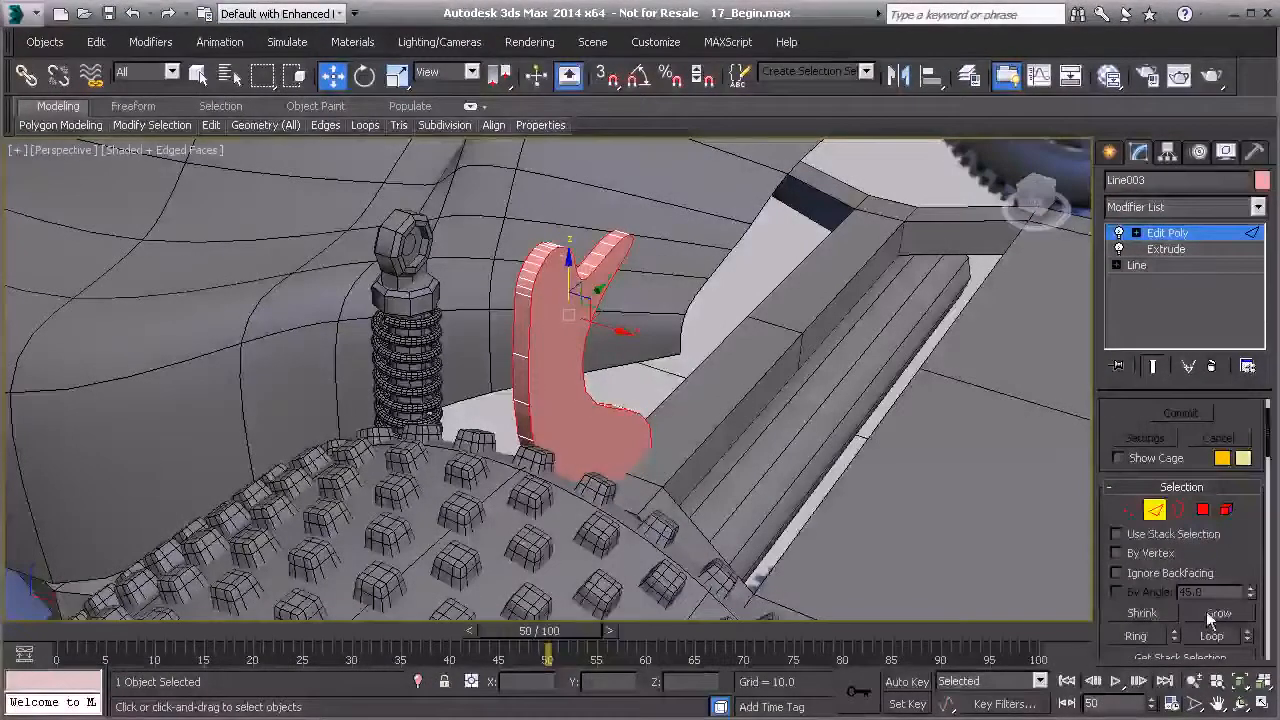
# - Chamfer the selected edges of the copied bracket with 1 segment
pyautogui.scroll(-3, 1206, 611)
pyautogui.scroll(-5, 1160, 540)
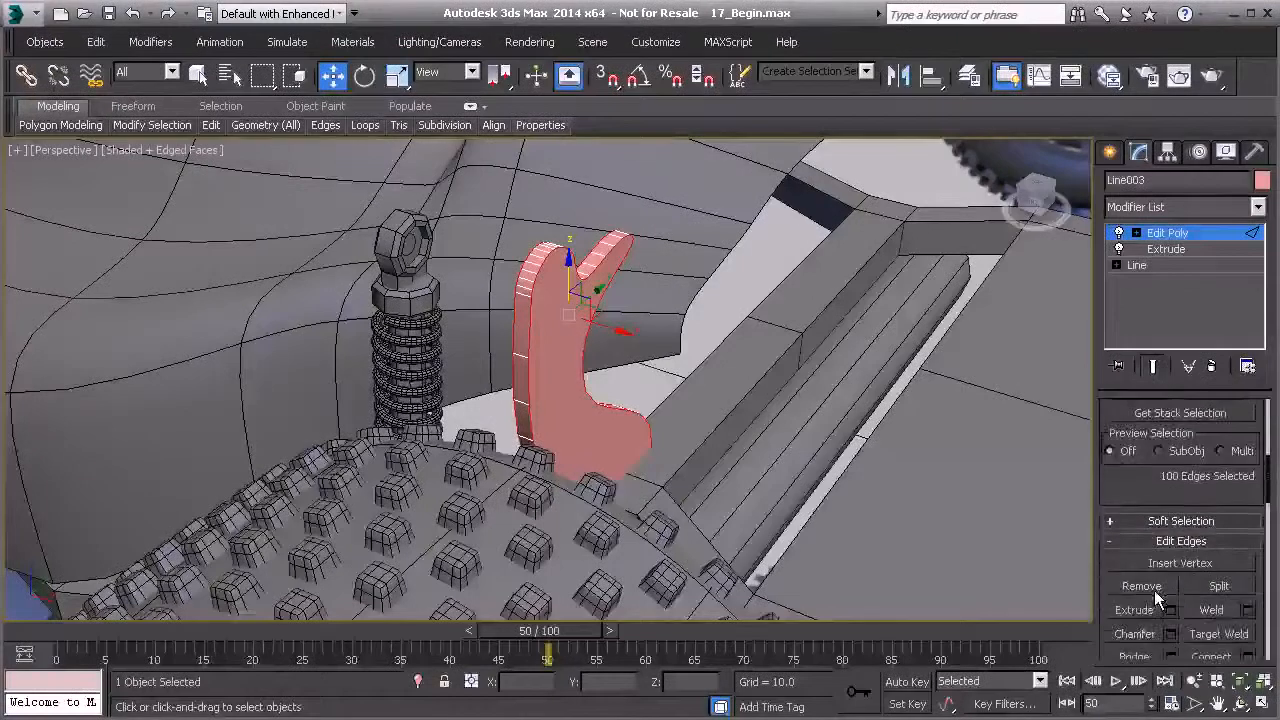
pyautogui.click(1172, 576)
pyautogui.scroll(3, 526, 350)
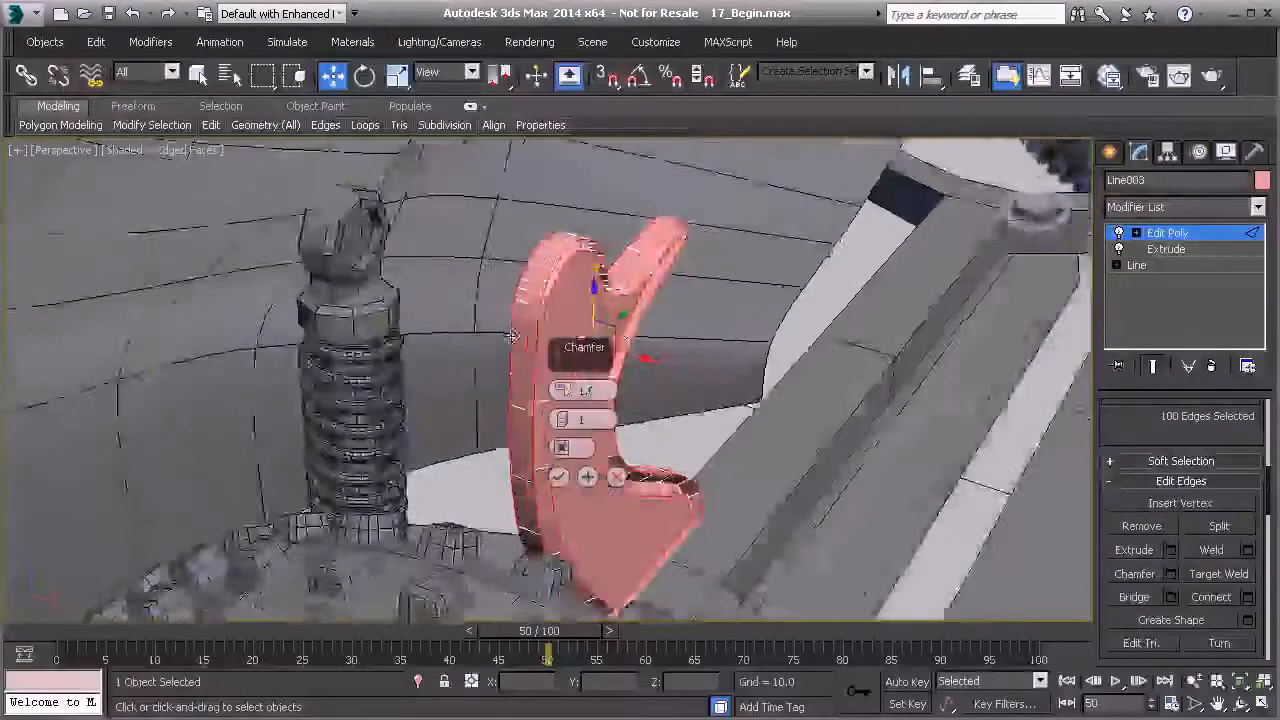
pyautogui.keyDown('alt'); pyautogui.moveTo(526, 371); pyautogui.dragTo(470, 360, button='middle'); pyautogui.keyUp('alt')
pyautogui.moveTo(563, 390)
pyautogui.mouseDown()
pyautogui.moveTo(561, 375)
pyautogui.moveTo(562, 387)
pyautogui.mouseUp()
pyautogui.keyDown('alt'); pyautogui.moveTo(514, 313); pyautogui.dragTo(772, 340, button='middle'); pyautogui.keyUp('alt')
pyautogui.click(559, 477)
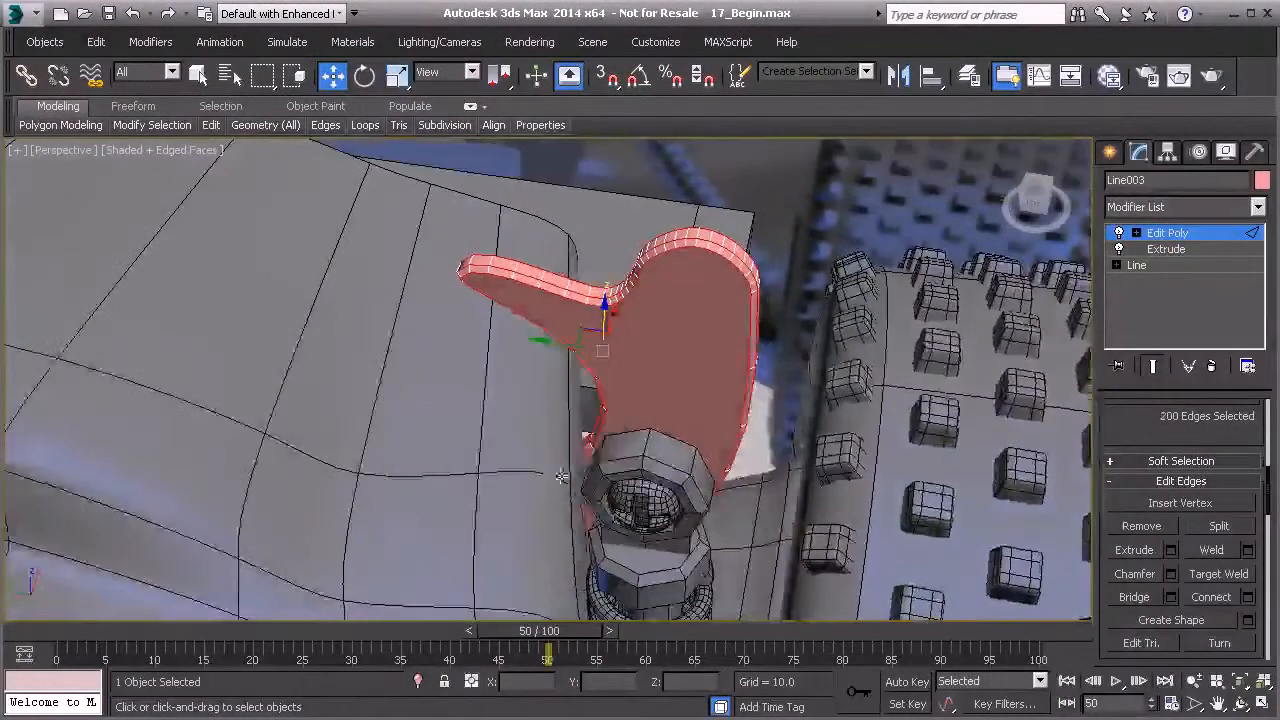
# - At the Line level of the copied bracket, raise one spline vertex slightly, then return to Edit Poly
pyautogui.click(1172, 233)
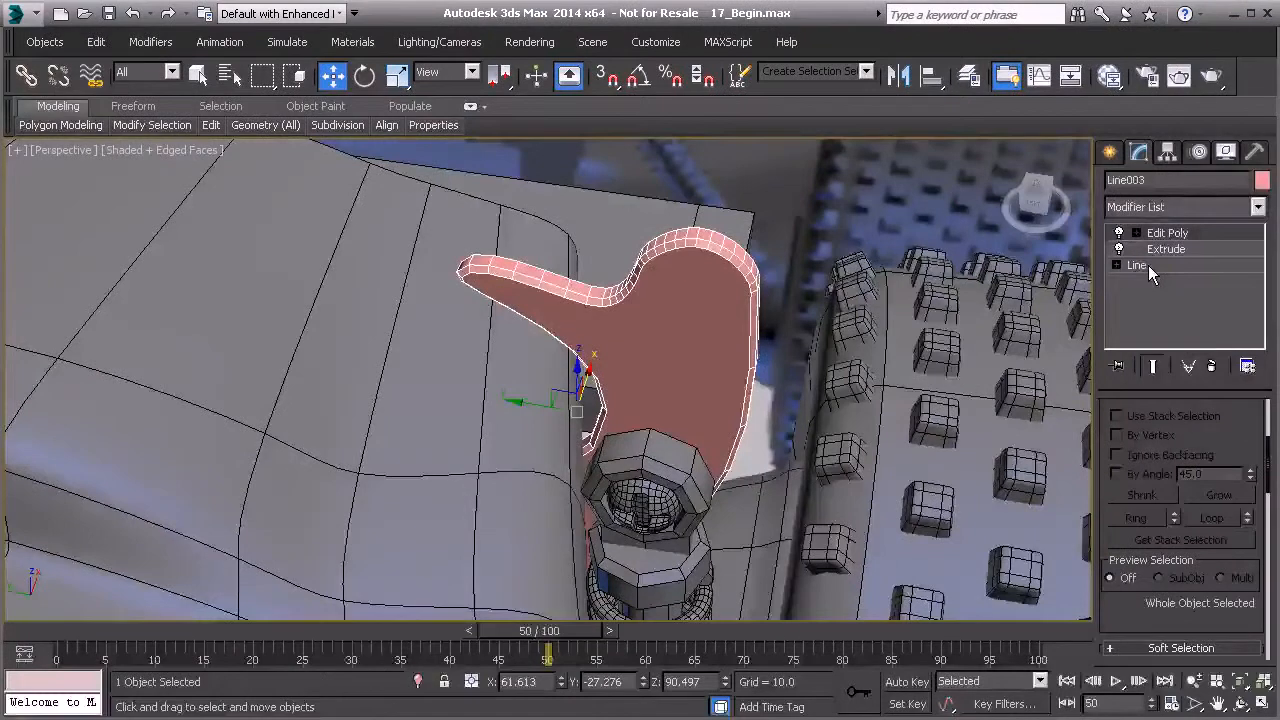
pyautogui.click(1148, 265)
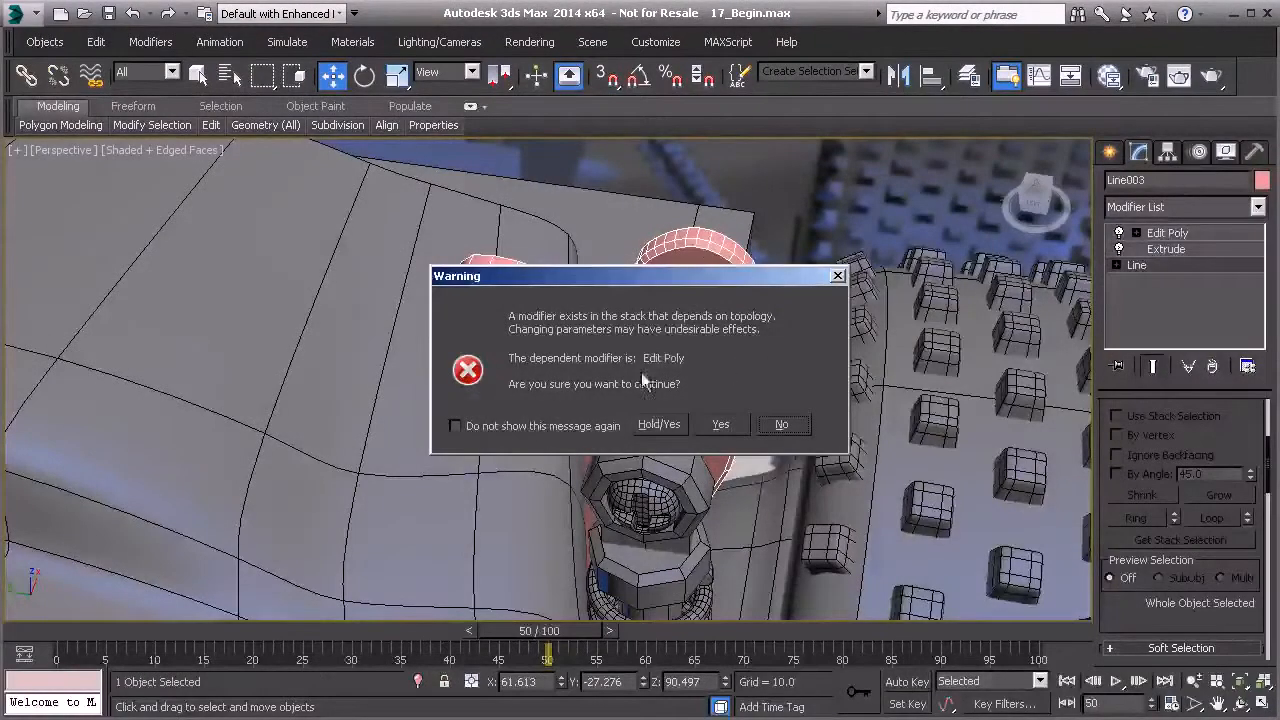
pyautogui.click(657, 424)
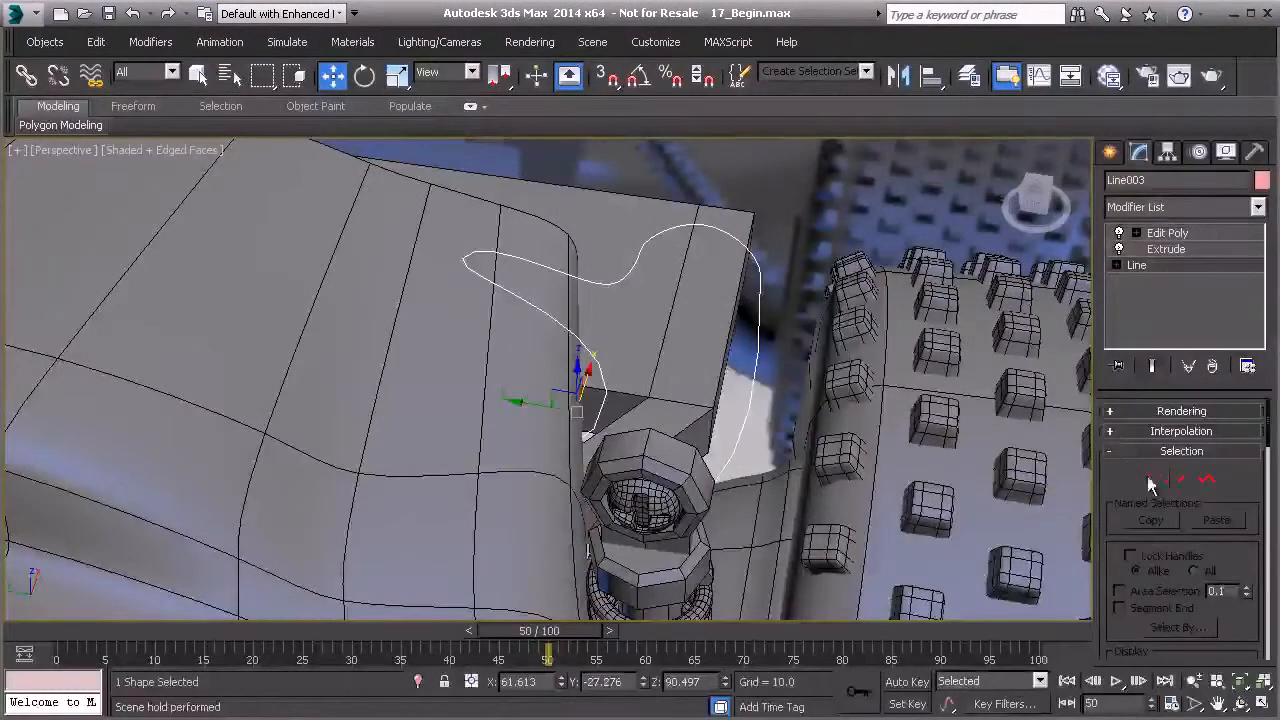
pyautogui.click(1150, 480)
pyautogui.click(605, 283)
pyautogui.moveTo(605, 283); pyautogui.dragTo(607, 268)
pyautogui.click(1178, 265)
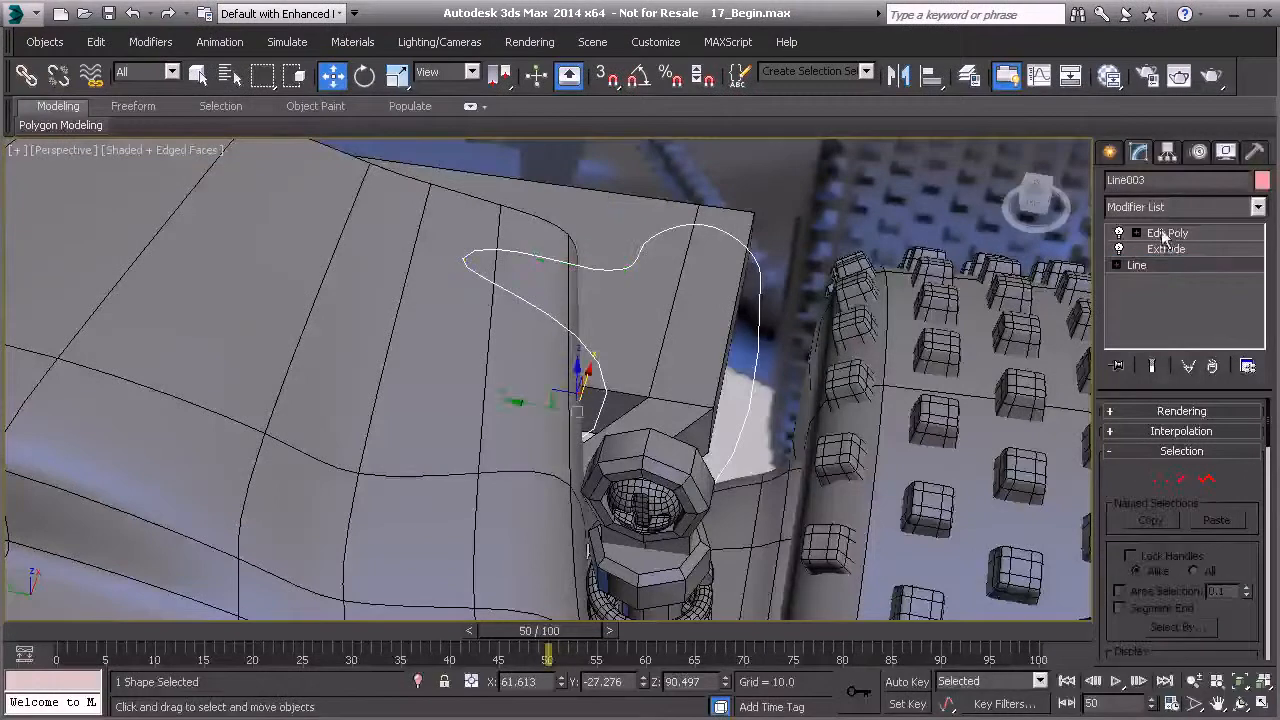
pyautogui.click(1164, 234)
# - Undo the last edit on the copied bracket
pyautogui.keyDown('alt'); pyautogui.moveTo(711, 314); pyautogui.dragTo(619, 283, button='middle'); pyautogui.keyUp('alt')
pyautogui.scroll(3, 630, 266)
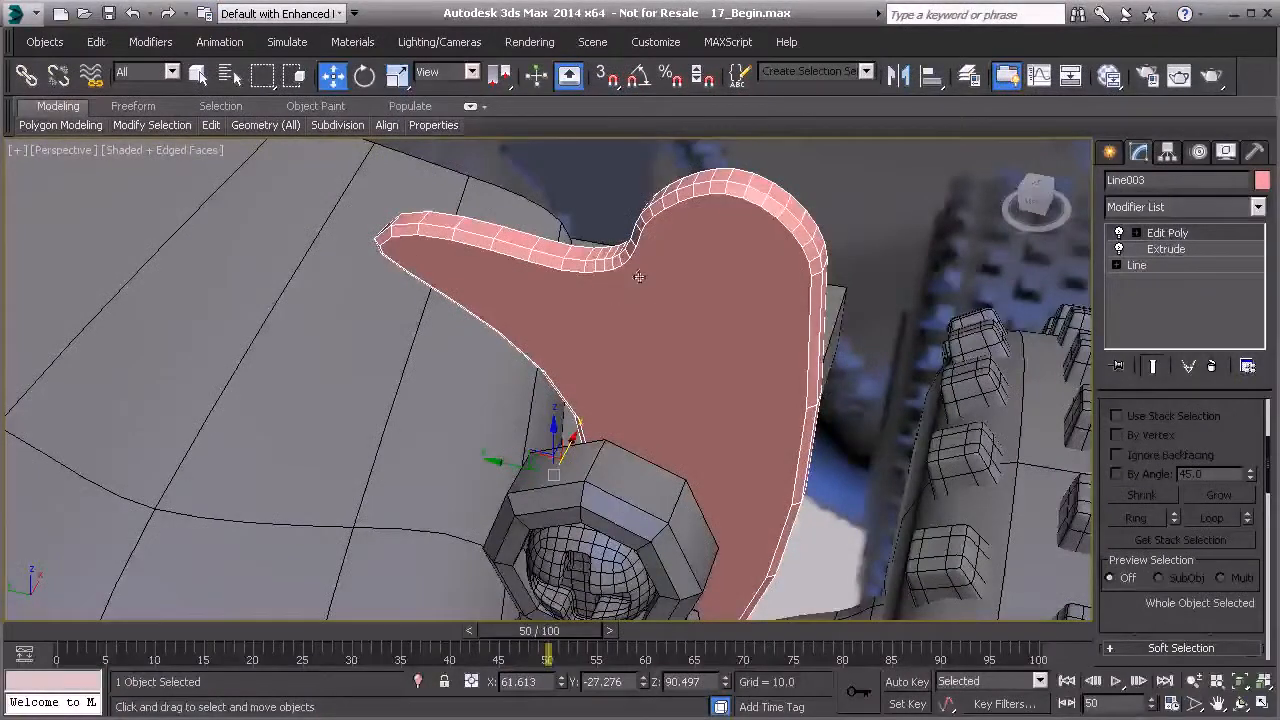
pyautogui.hotkey('ctrl', 'z')
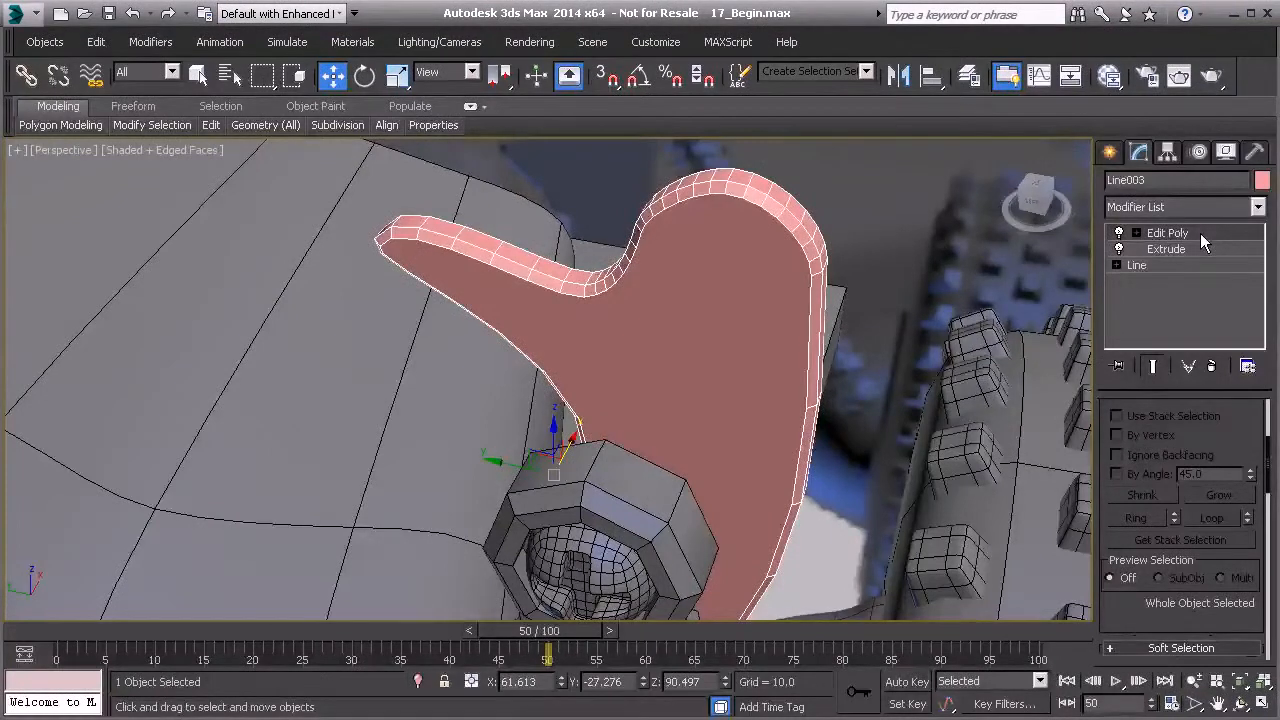
# - Select the first bracket, enter its Edit Poly polygon level, select all polygons and convert them to edges
pyautogui.moveTo(694, 375)
pyautogui.mouseDown(button='middle')
pyautogui.moveTo(680, 250)
pyautogui.moveTo(691, 356)
pyautogui.mouseUp(button='middle')
pyautogui.scroll(-5, 688, 348)
pyautogui.scroll(-3, 680, 250)
pyautogui.scroll(-5, 691, 358)
pyautogui.keyDown('alt'); pyautogui.moveTo(752, 327); pyautogui.dragTo(711, 346, button='middle'); pyautogui.keyUp('alt')
pyautogui.click(547, 432)
pyautogui.keyDown('alt'); pyautogui.moveTo(547, 430); pyautogui.dragTo(642, 408, button='middle'); pyautogui.keyUp('alt')
pyautogui.scroll(5, 661, 440)
pyautogui.scroll(-4, 642, 408)
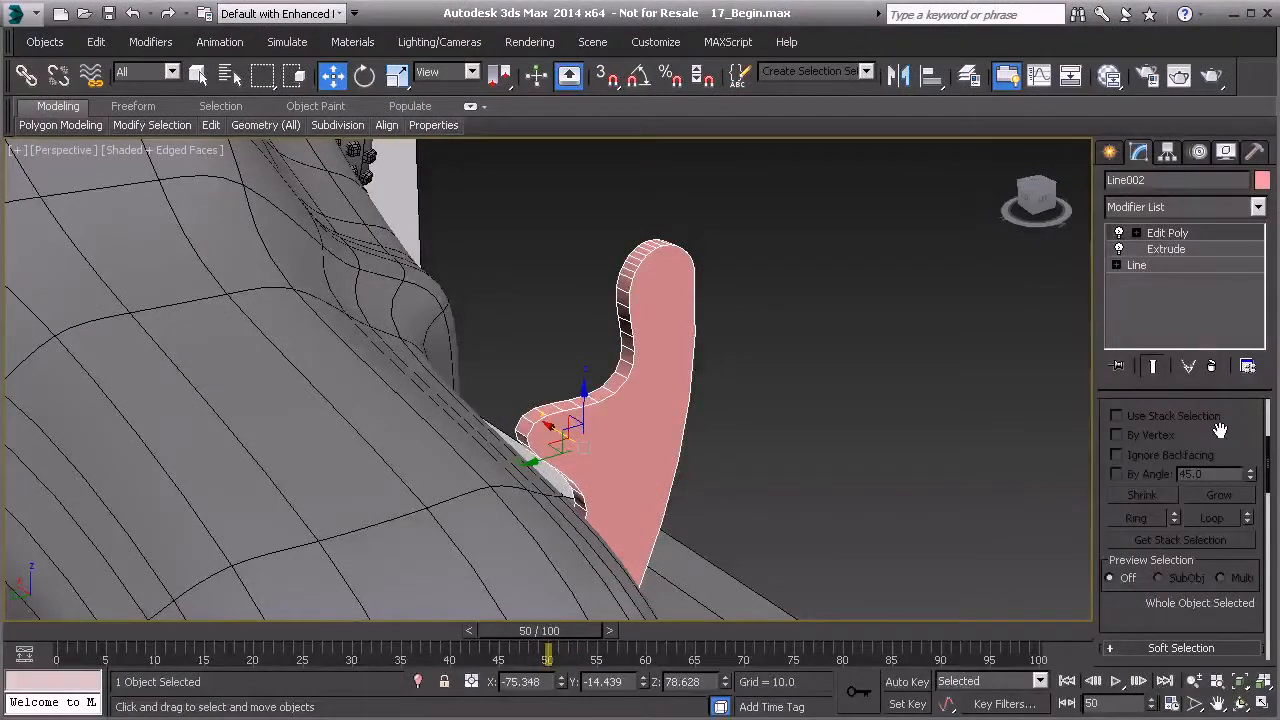
pyautogui.moveTo(1220, 430); pyautogui.dragTo(1225, 527)
pyautogui.click(1203, 497)
pyautogui.click(668, 395)
pyautogui.keyDown('alt'); pyautogui.moveTo(722, 404); pyautogui.dragTo(640, 440, button='middle'); pyautogui.keyUp('alt')
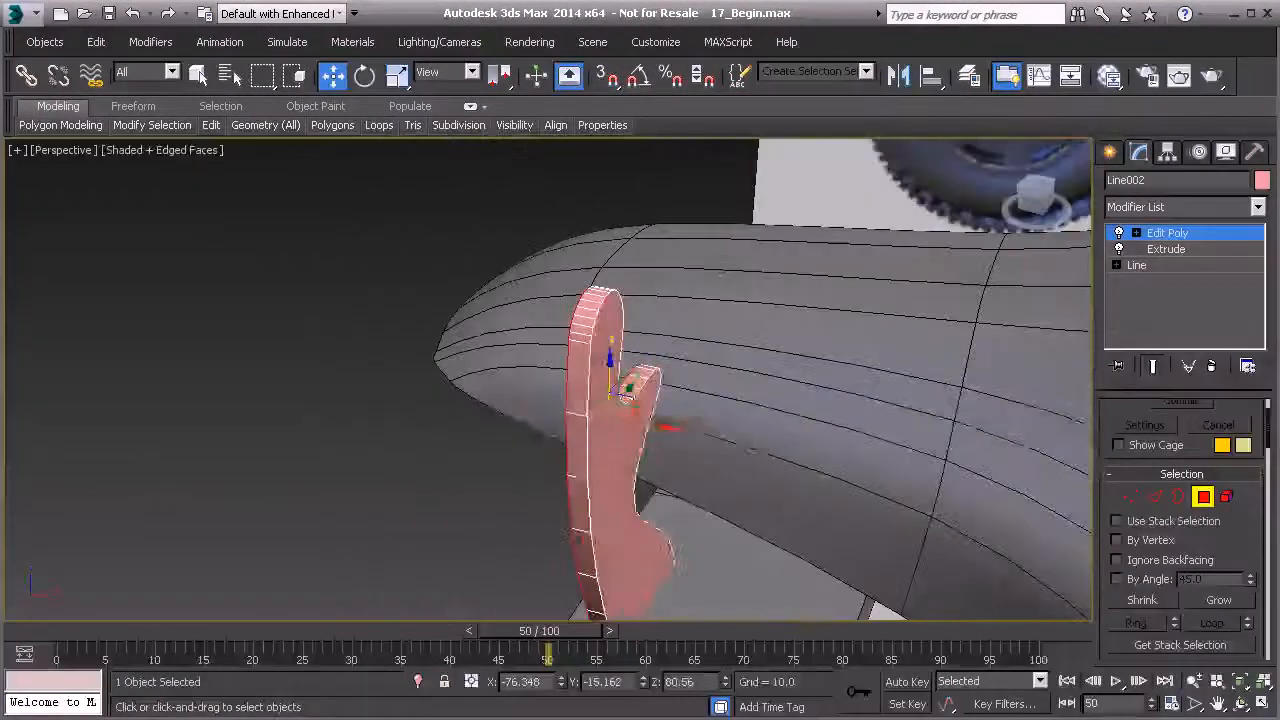
pyautogui.keyDown('ctrl'); pyautogui.click(1155, 505); pyautogui.keyUp('ctrl')
# - Chamfer the selected edges of the first bracket with 1 segment
pyautogui.keyDown('alt'); pyautogui.moveTo(654, 457); pyautogui.dragTo(805, 455, button='middle'); pyautogui.keyUp('alt')
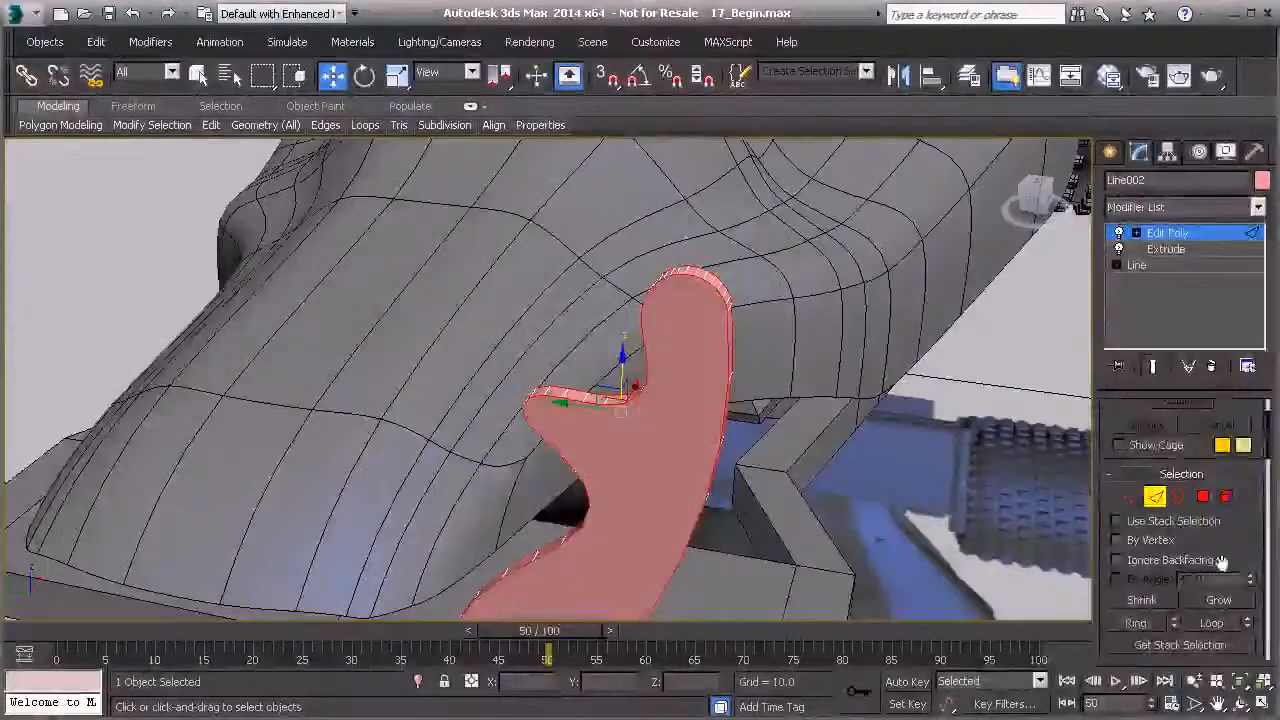
pyautogui.moveTo(1225, 567); pyautogui.dragTo(1249, 495)
pyautogui.scroll(-5, 1172, 587)
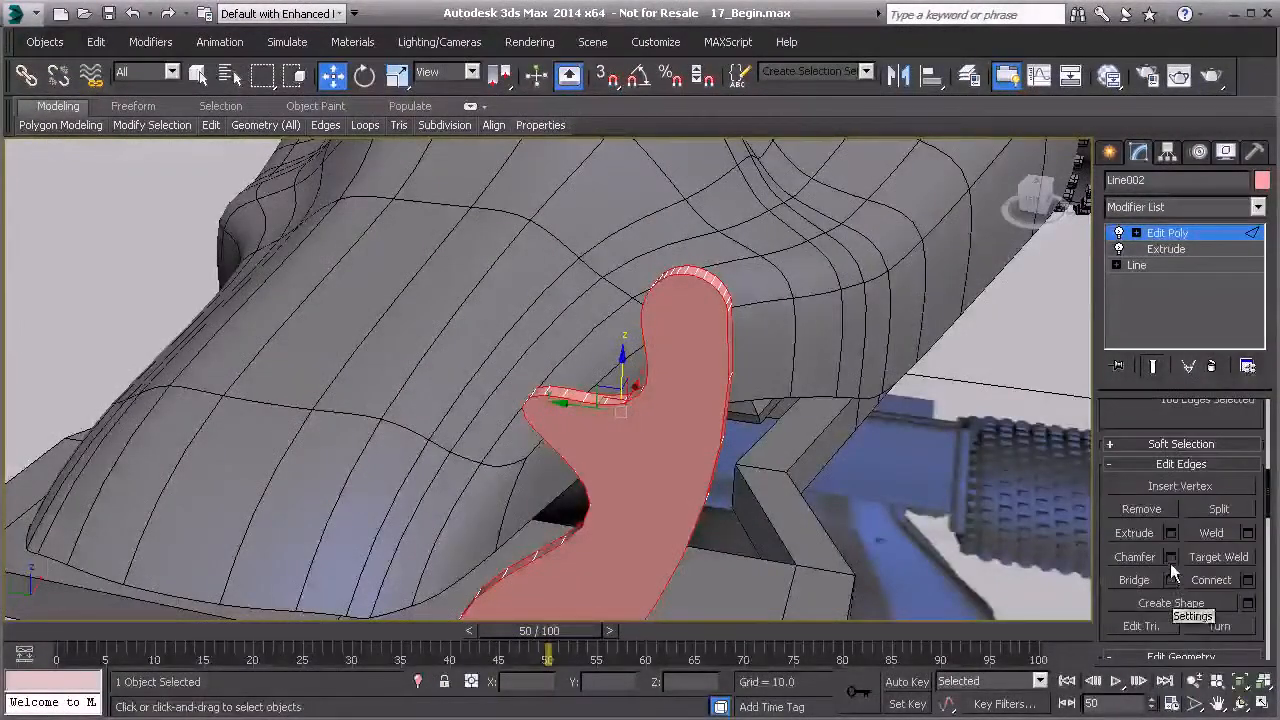
pyautogui.click(1171, 557)
pyautogui.keyDown('alt'); pyautogui.moveTo(722, 487); pyautogui.dragTo(560, 495, button='middle'); pyautogui.keyUp('alt')
pyautogui.moveTo(565, 391); pyautogui.dragTo(563, 386)
pyautogui.moveTo(563, 390); pyautogui.dragTo(563, 388)
pyautogui.keyDown('alt'); pyautogui.moveTo(668, 301); pyautogui.dragTo(722, 302, button='middle'); pyautogui.keyUp('alt')
pyautogui.click(558, 477)
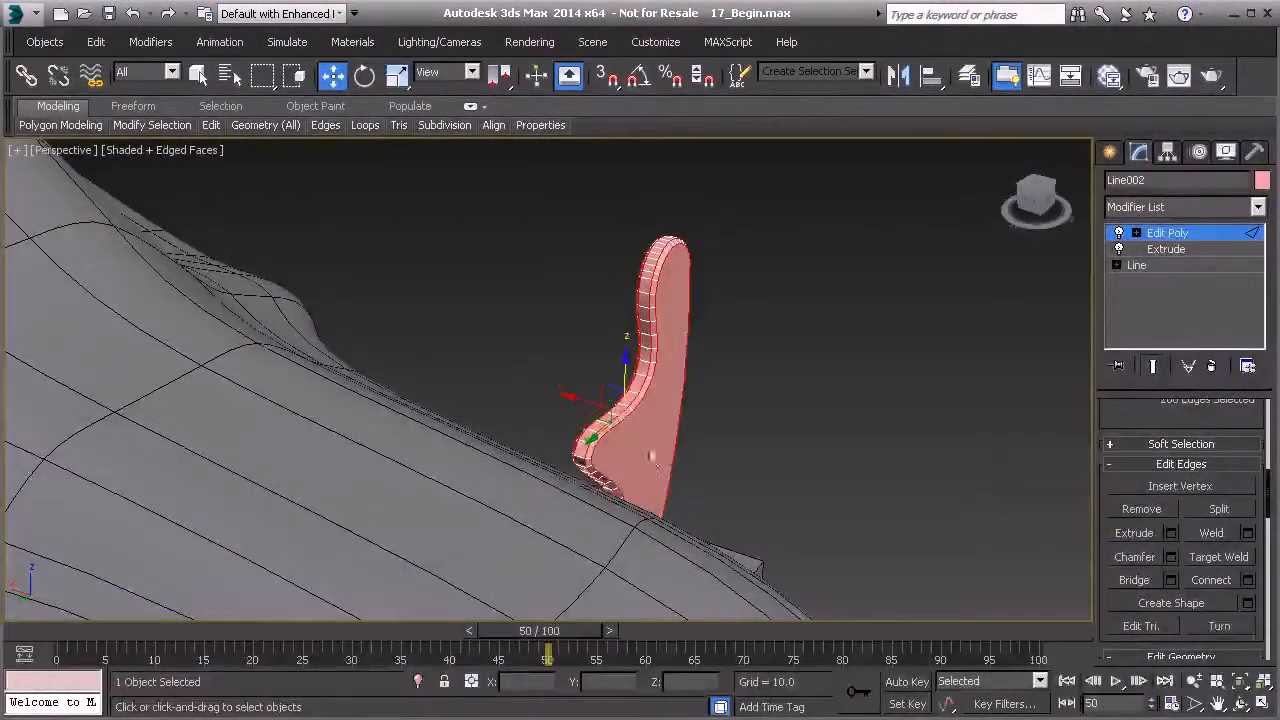
# - Leave sub-object editing, select both bracket objects and set their object color to black
pyautogui.click(1189, 234)
pyautogui.click(897, 355)
pyautogui.keyDown('alt'); pyautogui.moveTo(897, 355); pyautogui.dragTo(1016, 461, button='middle'); pyautogui.keyUp('alt')
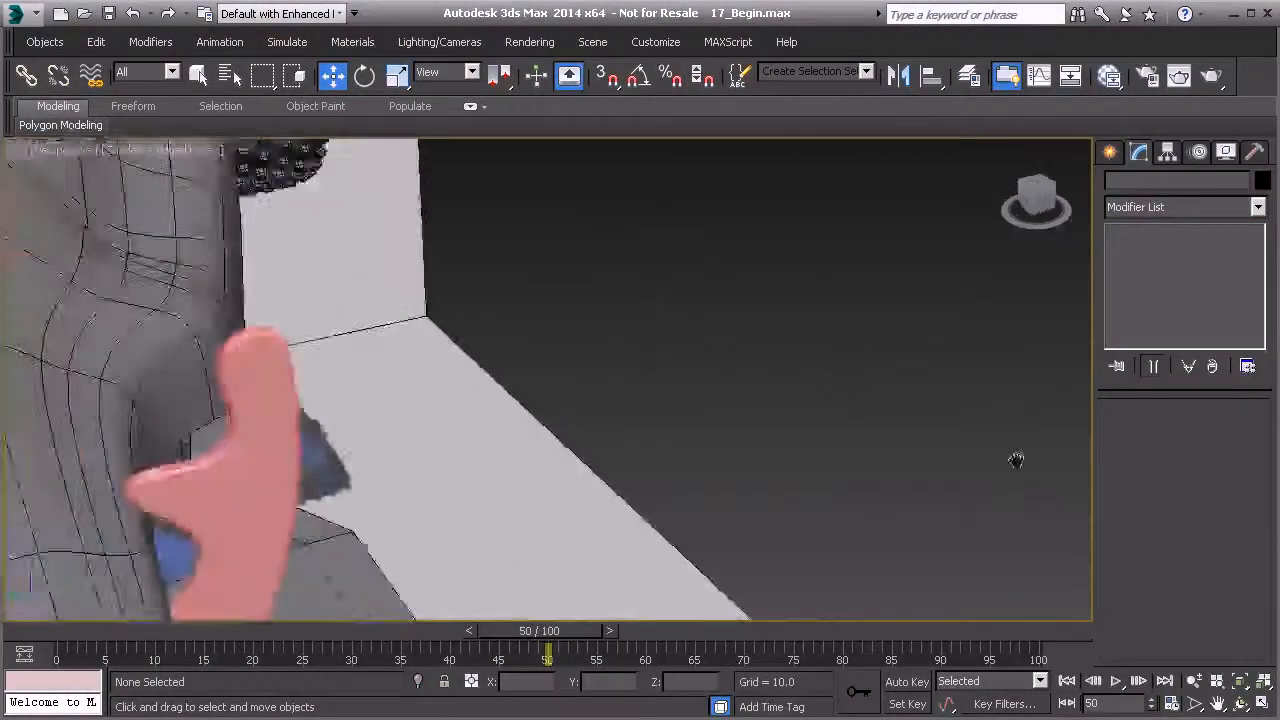
pyautogui.scroll(-6, 1010, 460)
pyautogui.keyDown('alt'); pyautogui.moveTo(837, 430); pyautogui.dragTo(768, 456, button='middle'); pyautogui.keyUp('alt')
pyautogui.click(695, 256)
pyautogui.keyDown('ctrl'); pyautogui.click(348, 482); pyautogui.keyUp('ctrl')
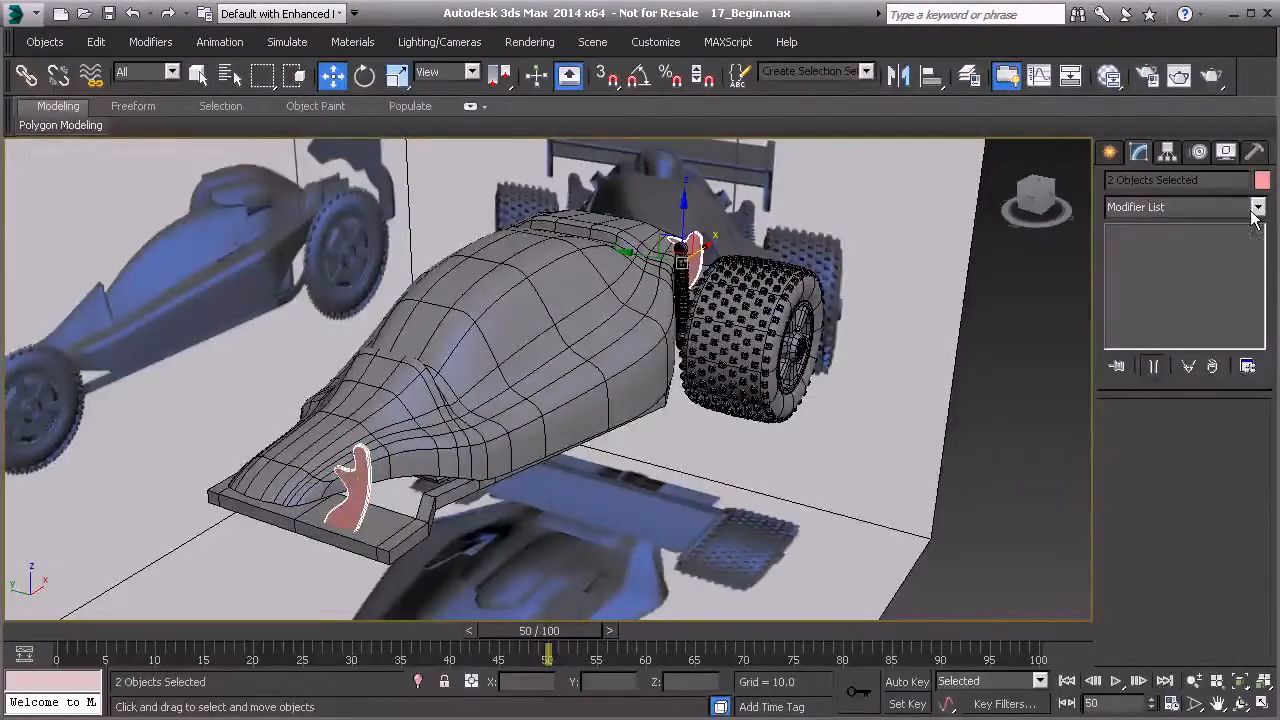
pyautogui.click(1261, 181)
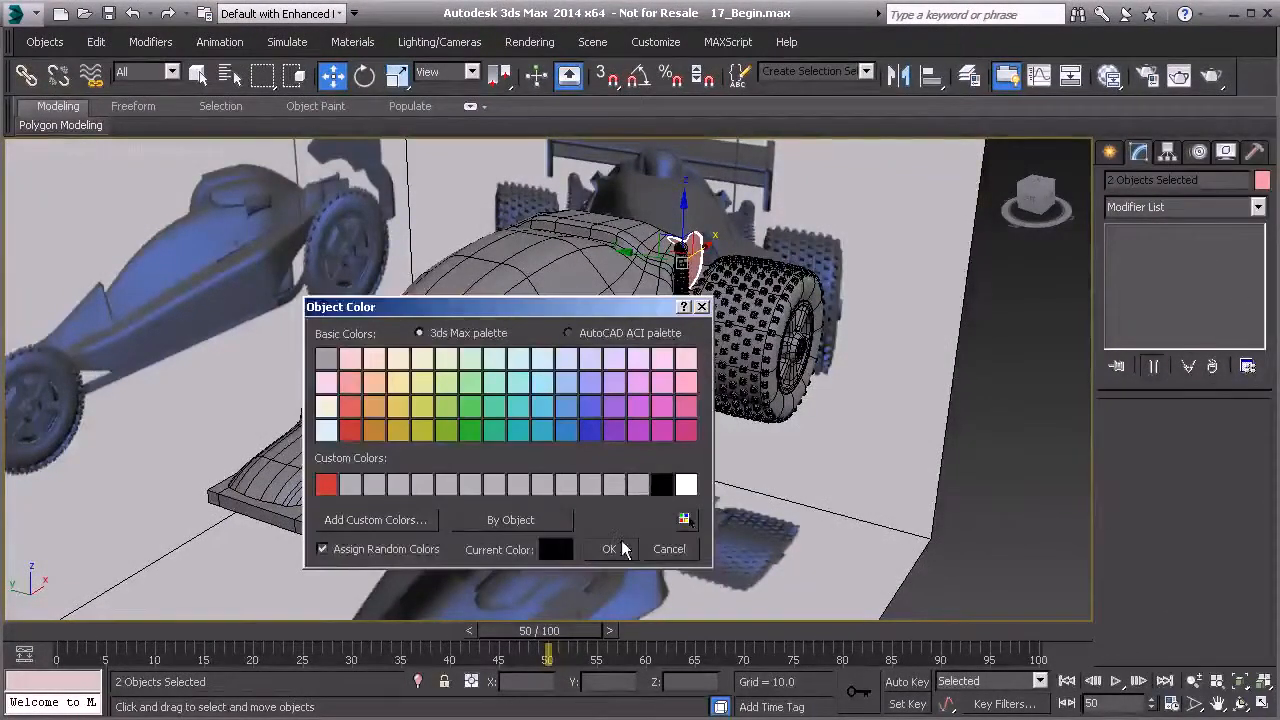
pyautogui.click(609, 549)
# - Open the Slate Material Editor and assign the car's material to both brackets
pyautogui.click(1109, 75)
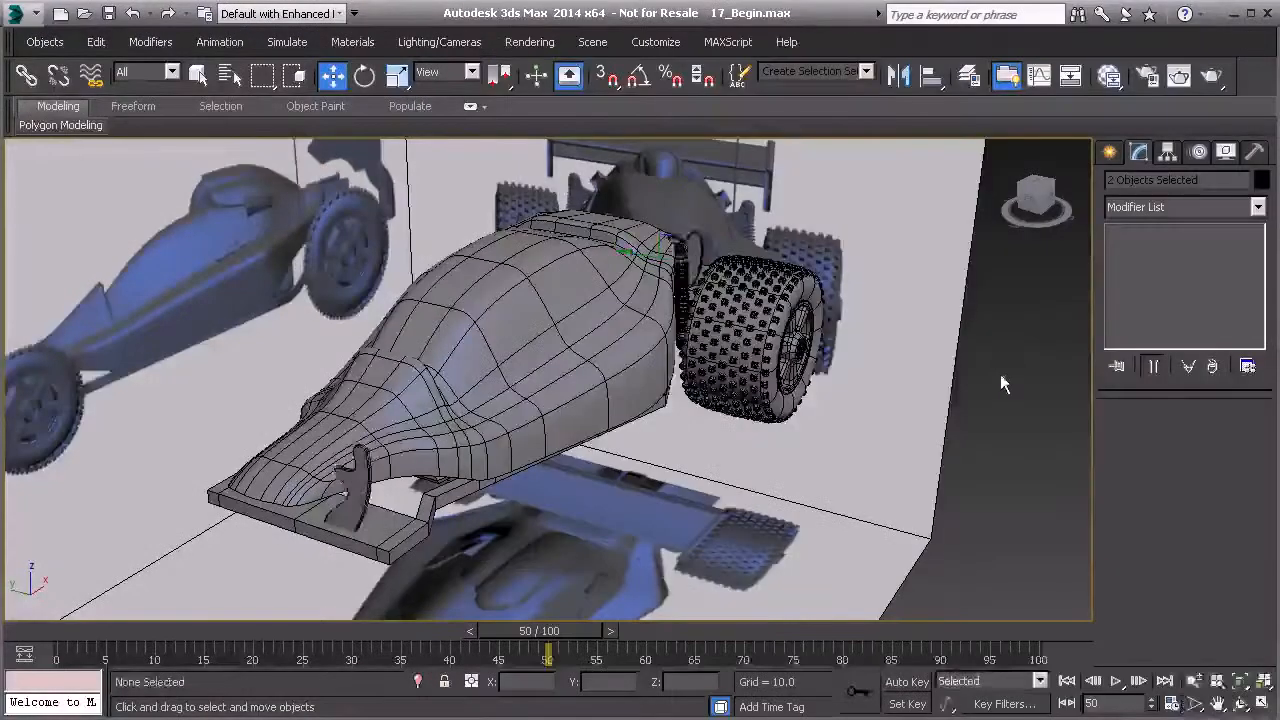
pyautogui.keyDown('alt'); pyautogui.moveTo(1000, 374); pyautogui.dragTo(678, 410, button='middle'); pyautogui.keyUp('alt')
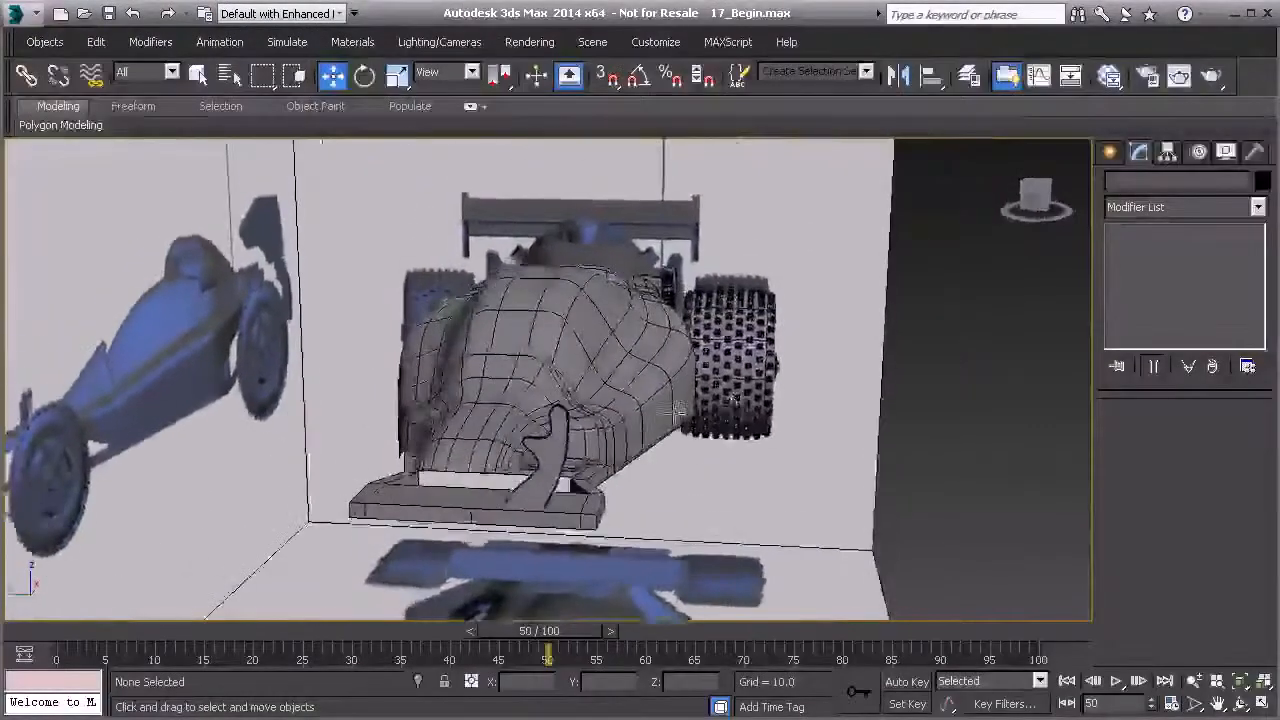
# - Orbit around the car to examine the finished brackets
pyautogui.scroll(3, 640, 415)
pyautogui.scroll(2, 578, 407)
pyautogui.keyDown('alt'); pyautogui.moveTo(579, 407); pyautogui.dragTo(679, 340, button='middle'); pyautogui.keyUp('alt')
pyautogui.scroll(-3, 663, 314)
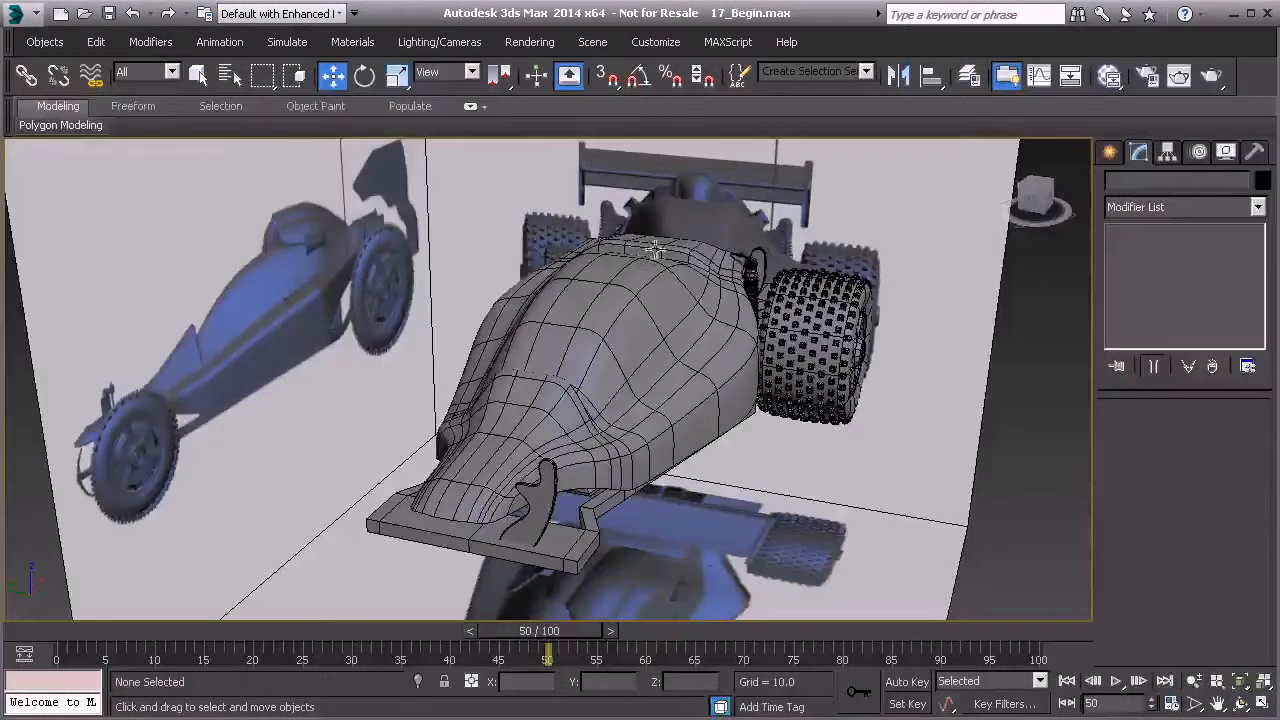
pyautogui.keyDown('alt'); pyautogui.moveTo(575, 458); pyautogui.dragTo(815, 316, button='middle'); pyautogui.keyUp('alt')
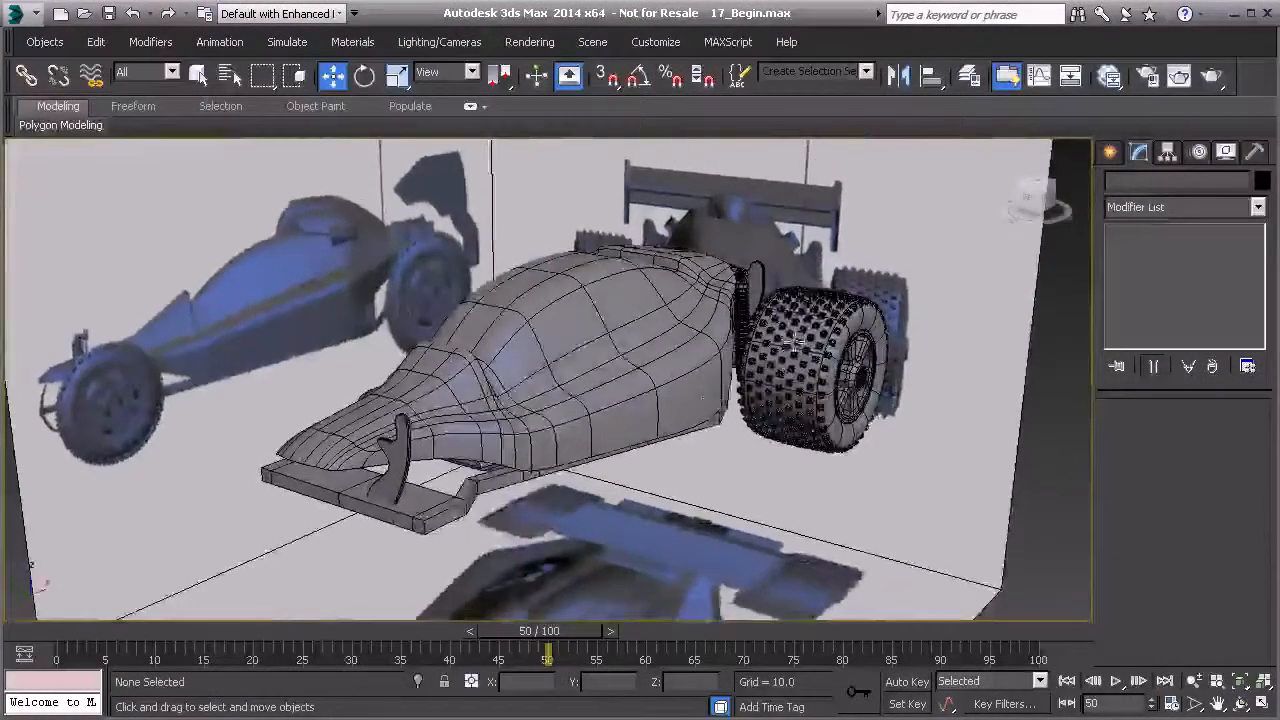